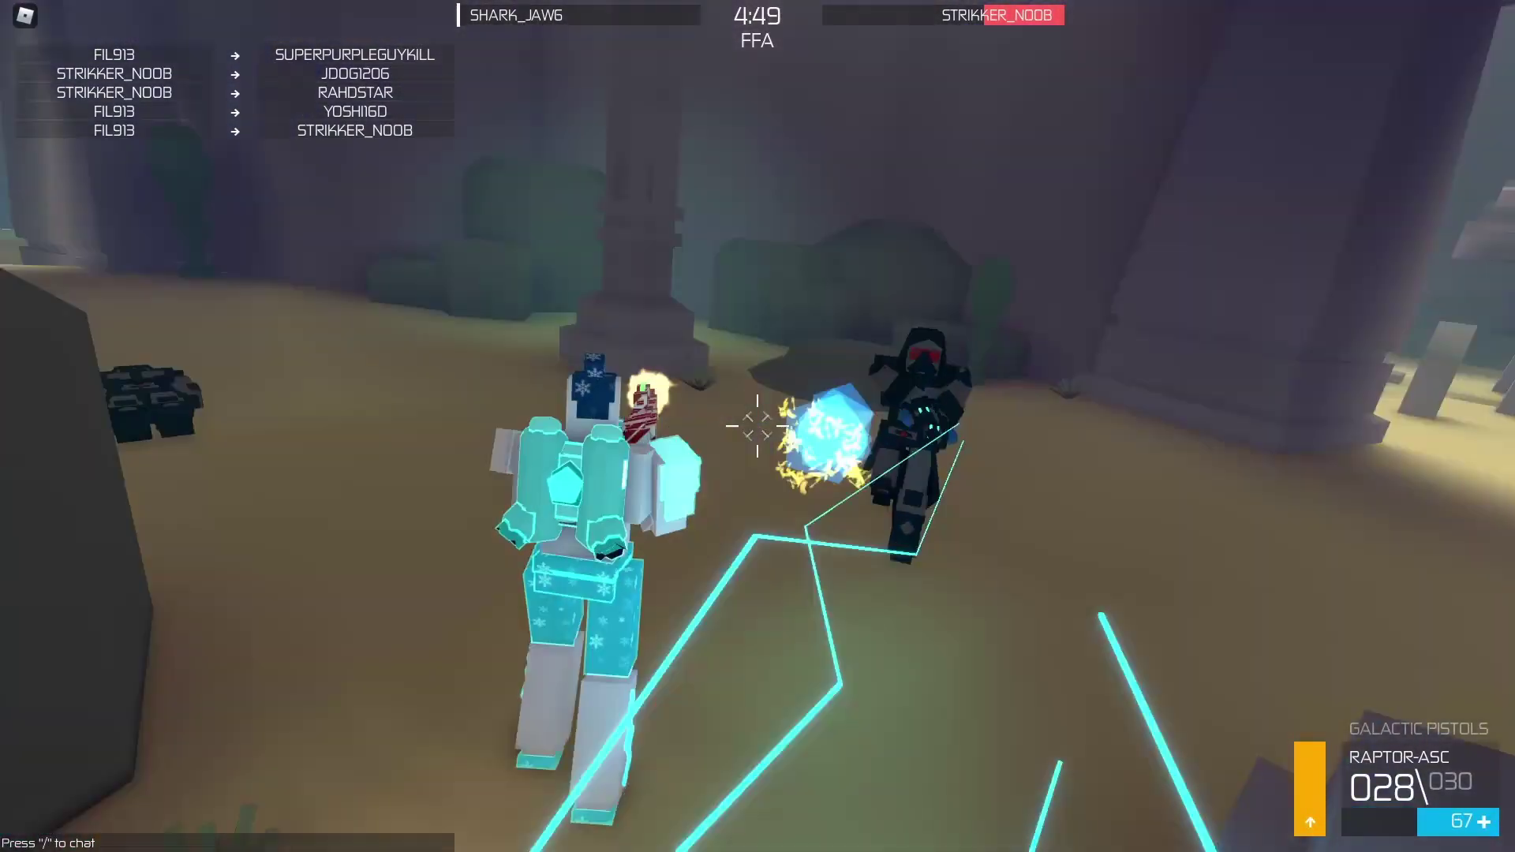
pyautogui.click(756, 426)
pyautogui.click(757, 426)
pyautogui.click(757, 427)
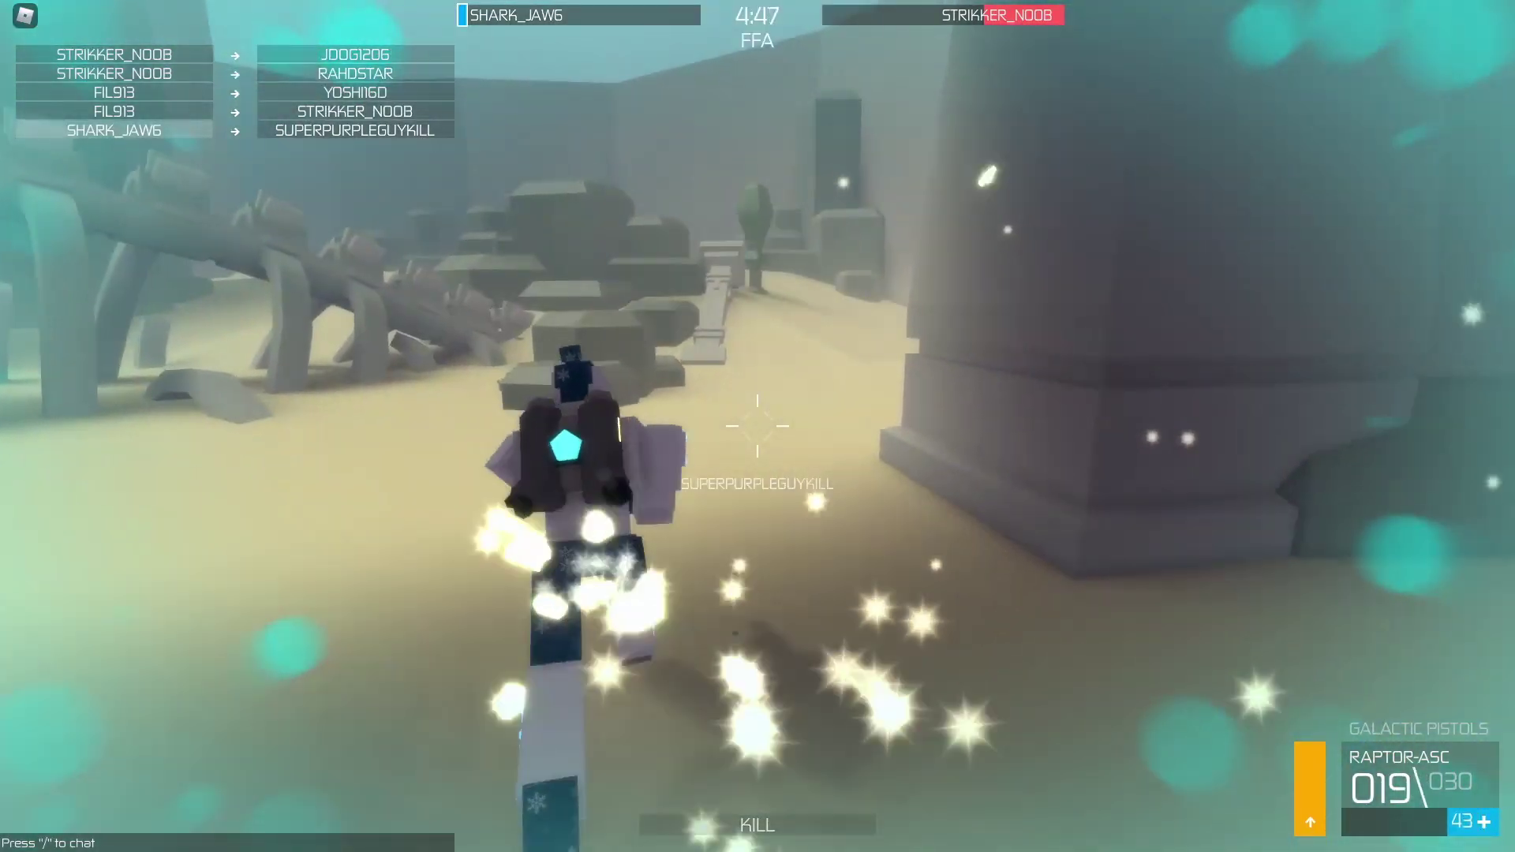
pyautogui.press('r')
pyautogui.press('space')
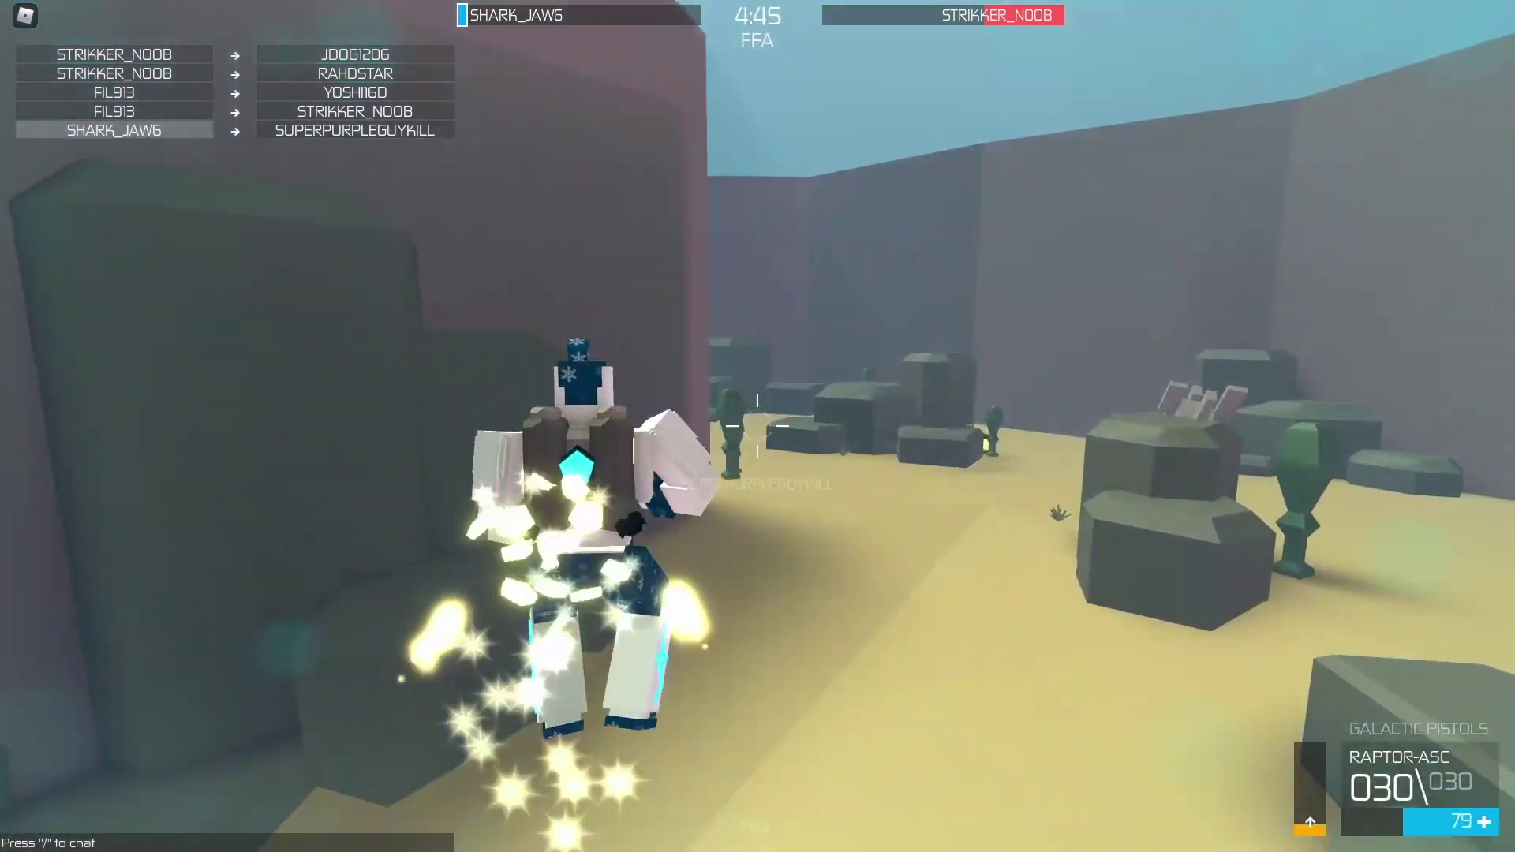
pyautogui.press('w')
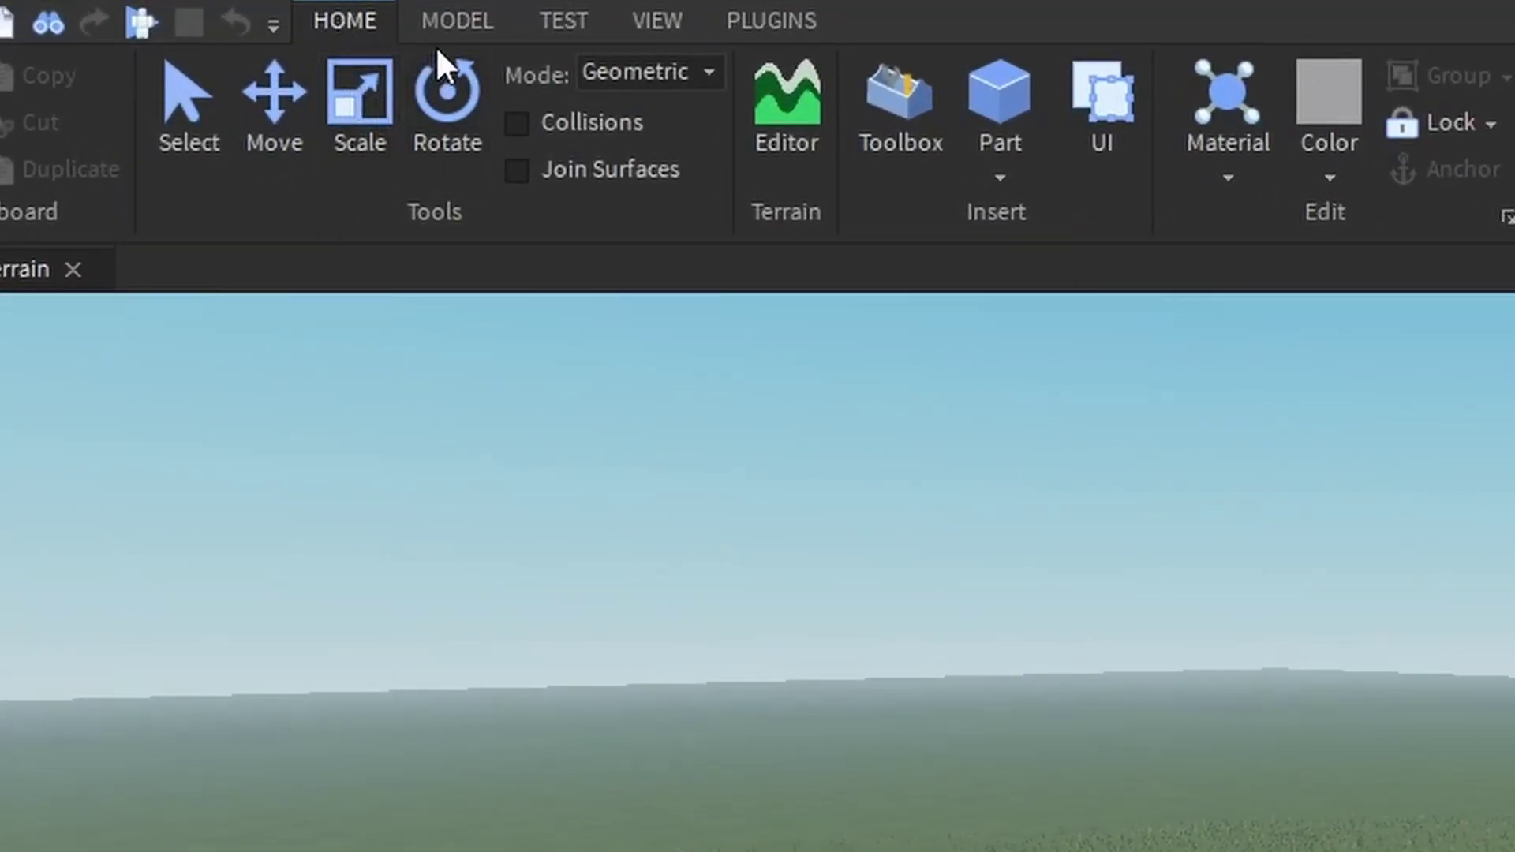
# Insert a new block part onto the grass terrain.
pyautogui.click(442, 22)
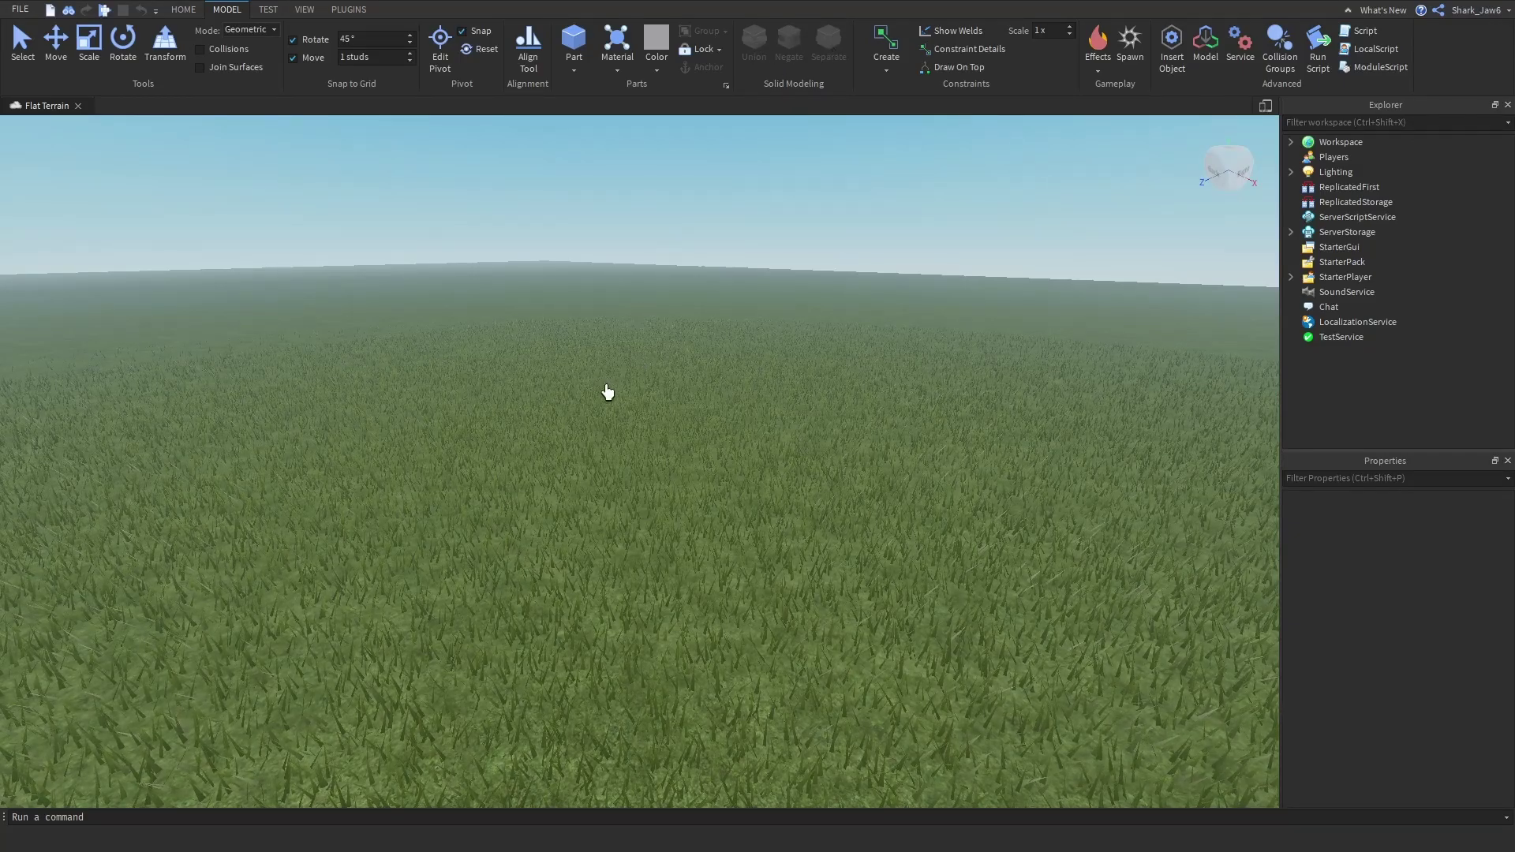
pyautogui.moveTo(608, 393); pyautogui.dragTo(639, 406, button='right')
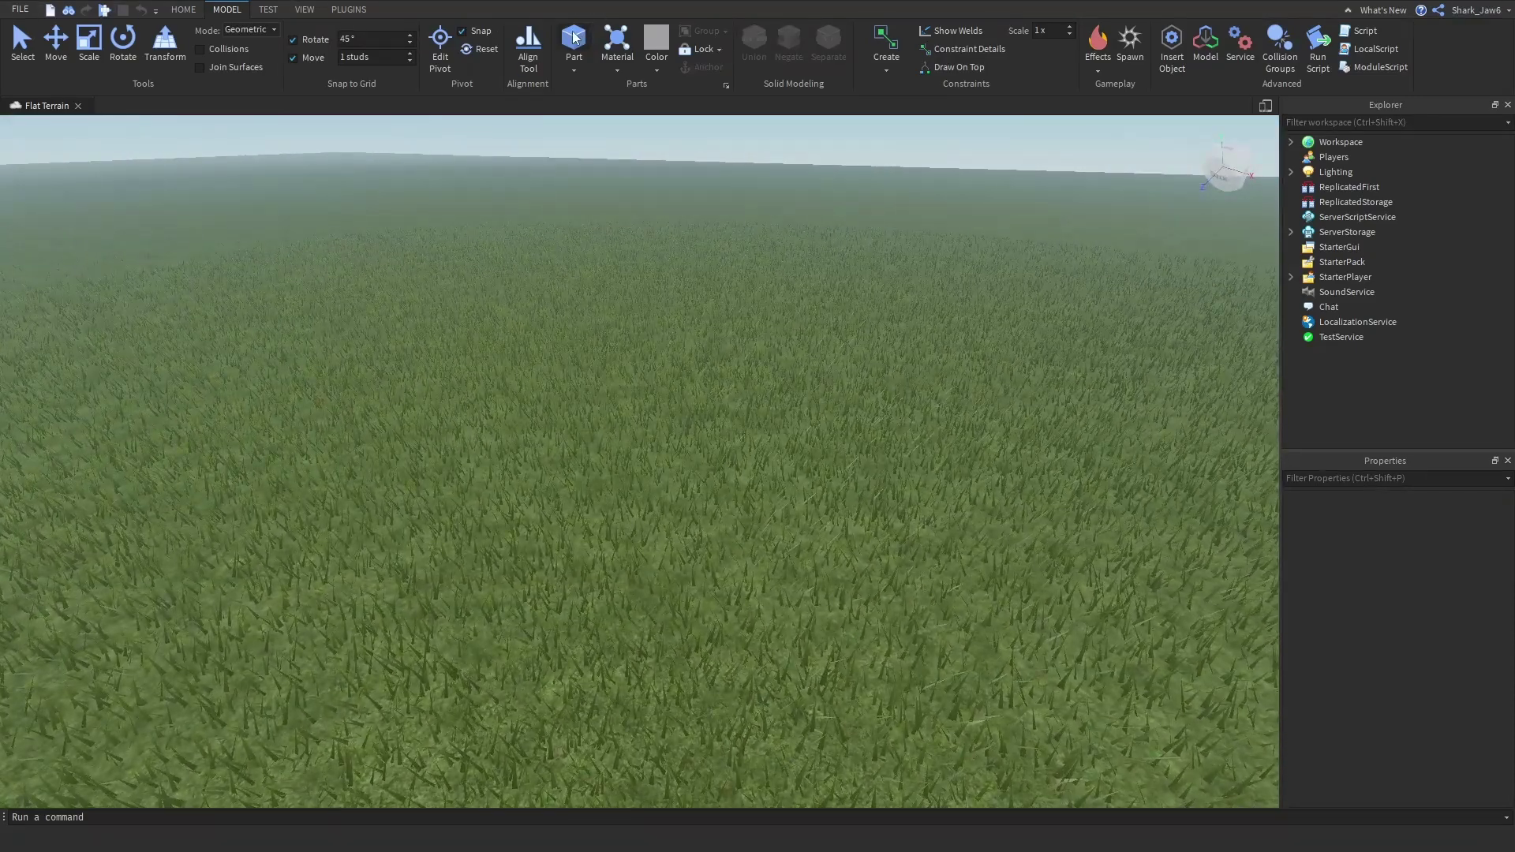
pyautogui.click(638, 456)
pyautogui.press('f')
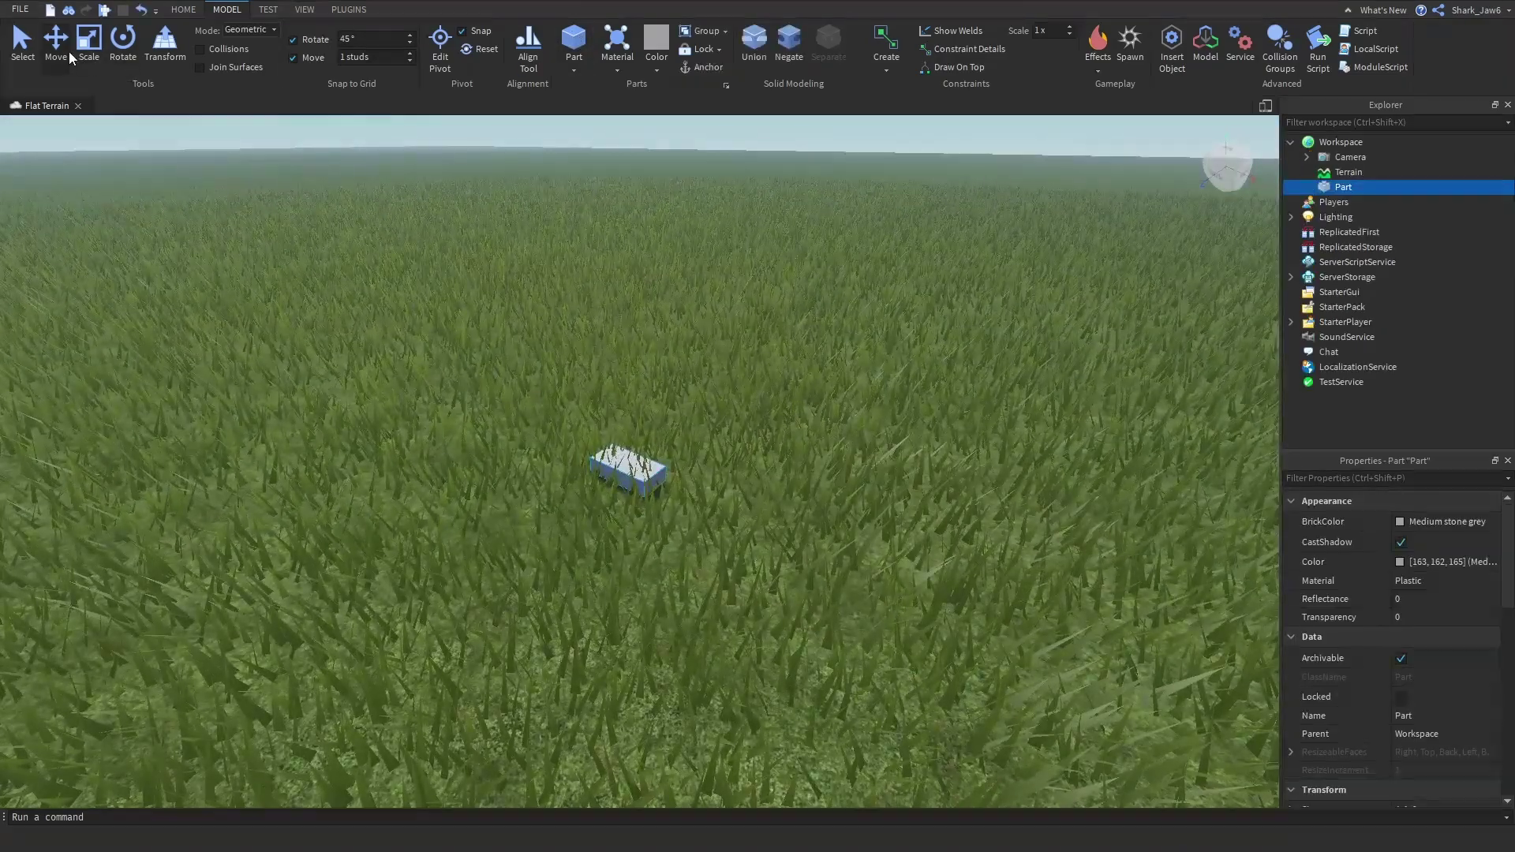
# Scale the new part taller and longer into an upright rectangular slab.
pyautogui.moveTo(636, 443); pyautogui.dragTo(643, 306)
pyautogui.press('d')
pyautogui.moveTo(777, 442); pyautogui.dragTo(607, 442, button='right')
pyautogui.moveTo(583, 431); pyautogui.dragTo(741, 386)
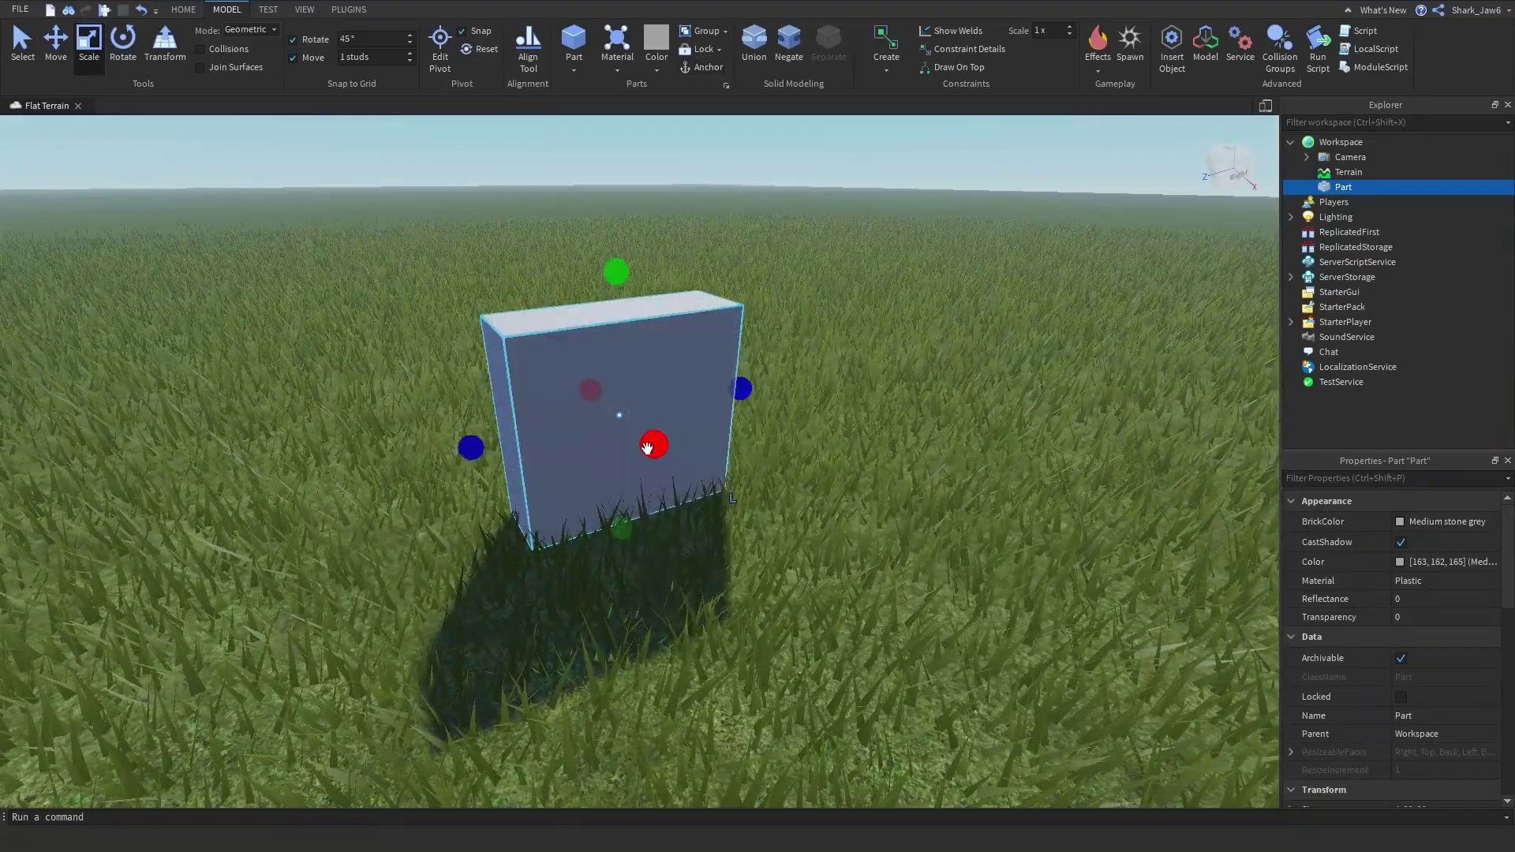
# Duplicate the slab and move the copy sideways so a gap separates the two parallel slabs.
pyautogui.moveTo(741, 386); pyautogui.dragTo(390, 317, button='right')
pyautogui.click(66, 60)
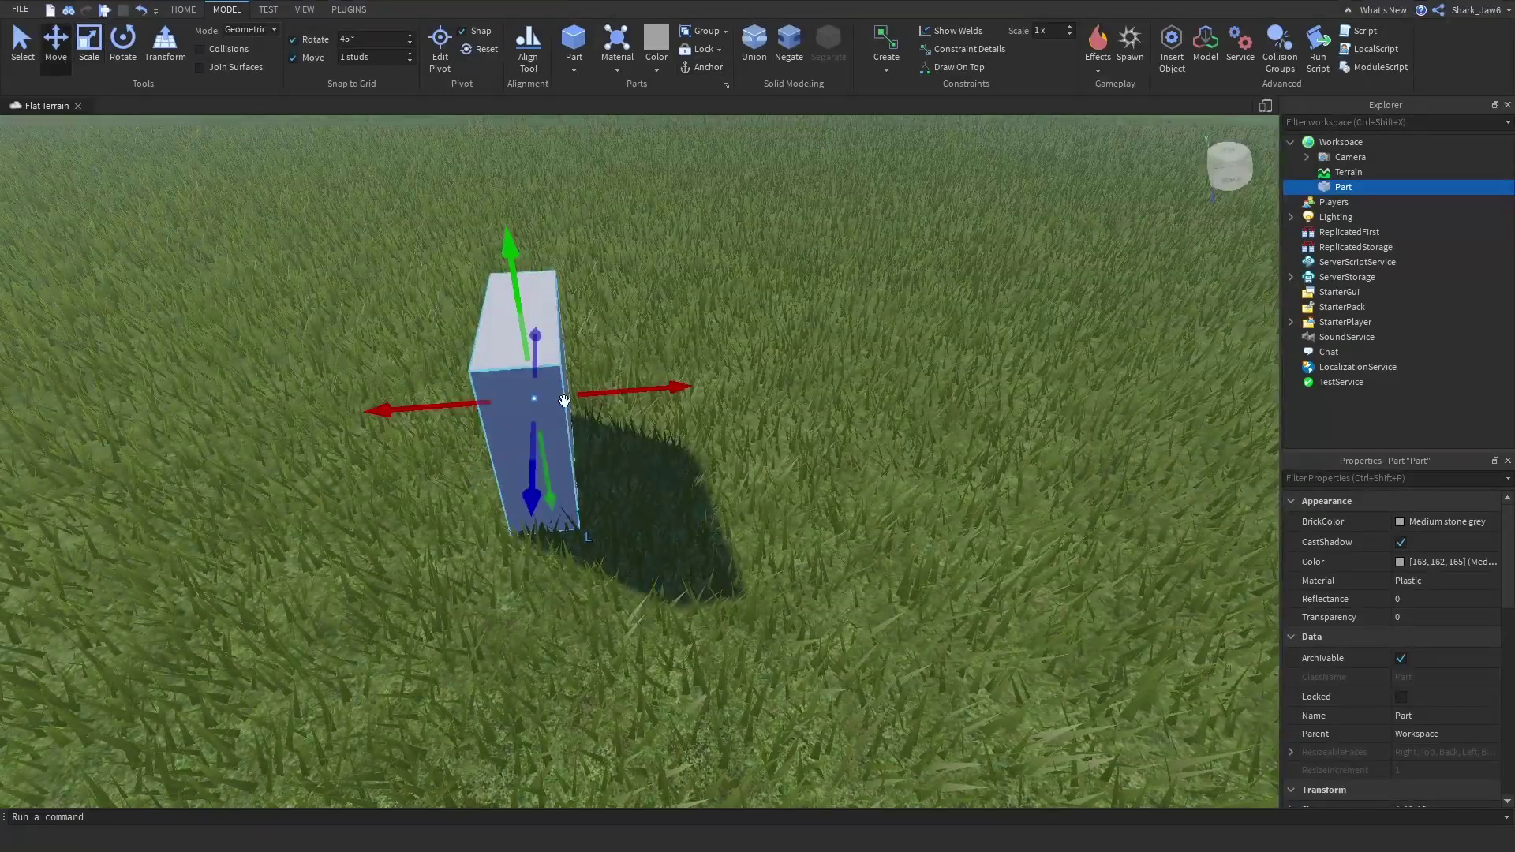
pyautogui.hotkey('ctrl', 'd')
pyautogui.moveTo(621, 395); pyautogui.dragTo(760, 396)
pyautogui.click(949, 428)
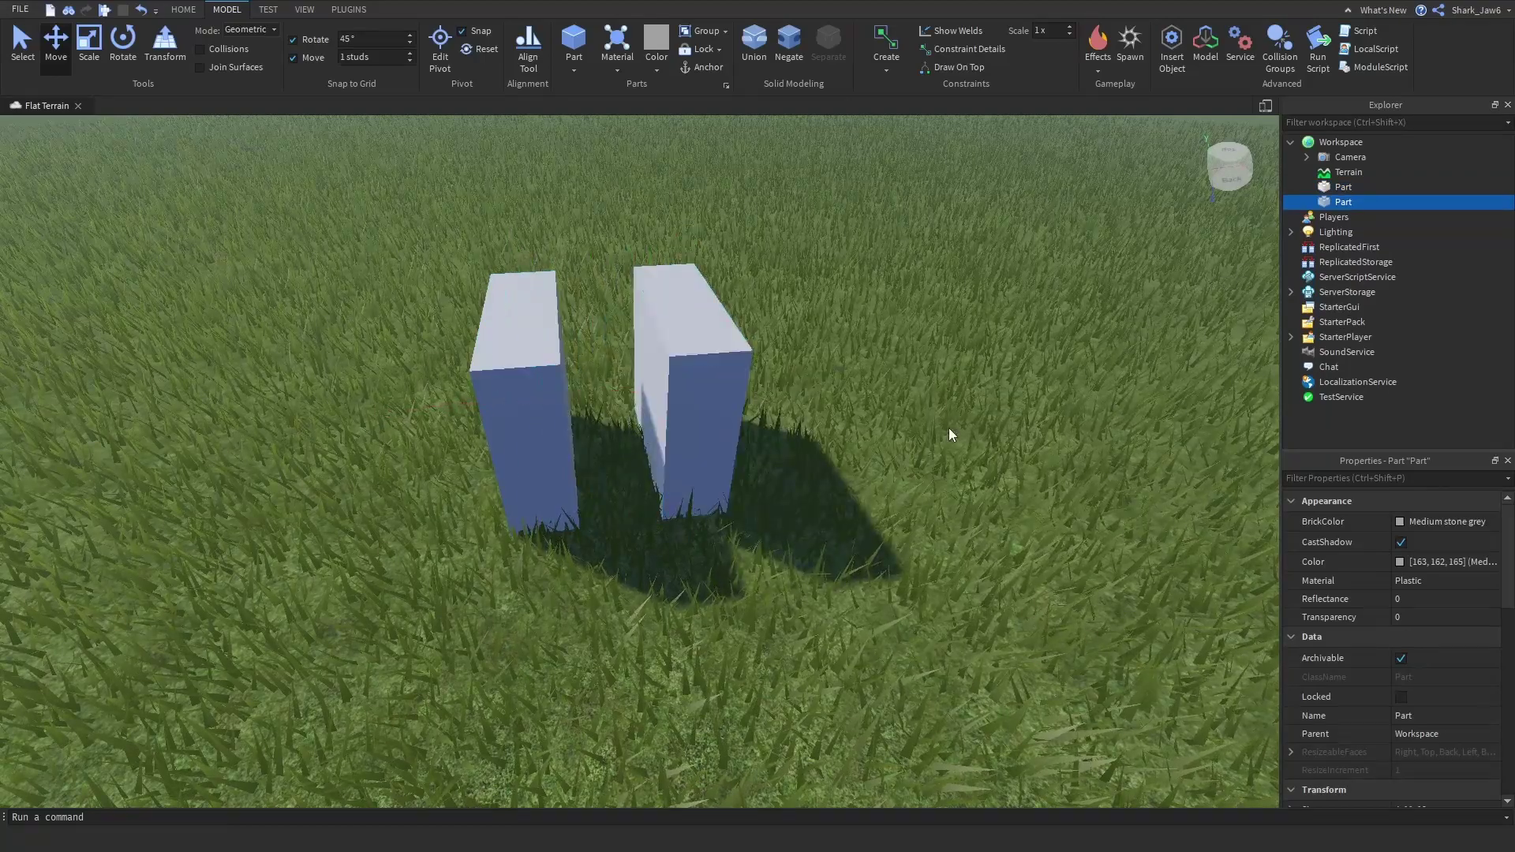
# Select both slabs and group them into one model.
pyautogui.press('w')
pyautogui.moveTo(949, 428); pyautogui.dragTo(754, 271, button='right')
pyautogui.click(758, 419)
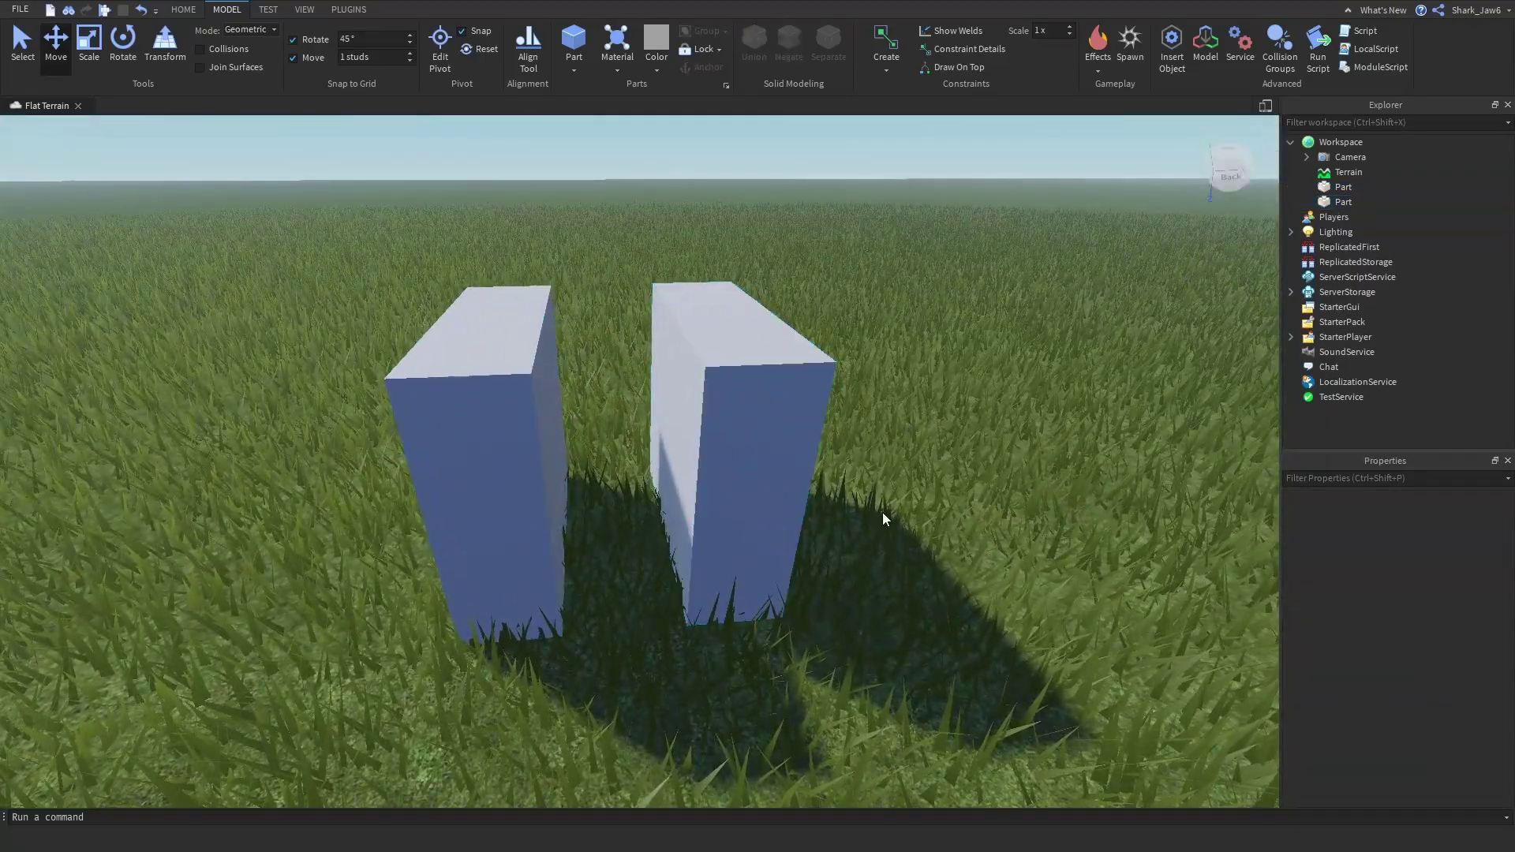
pyautogui.scroll(-2, 882, 513)
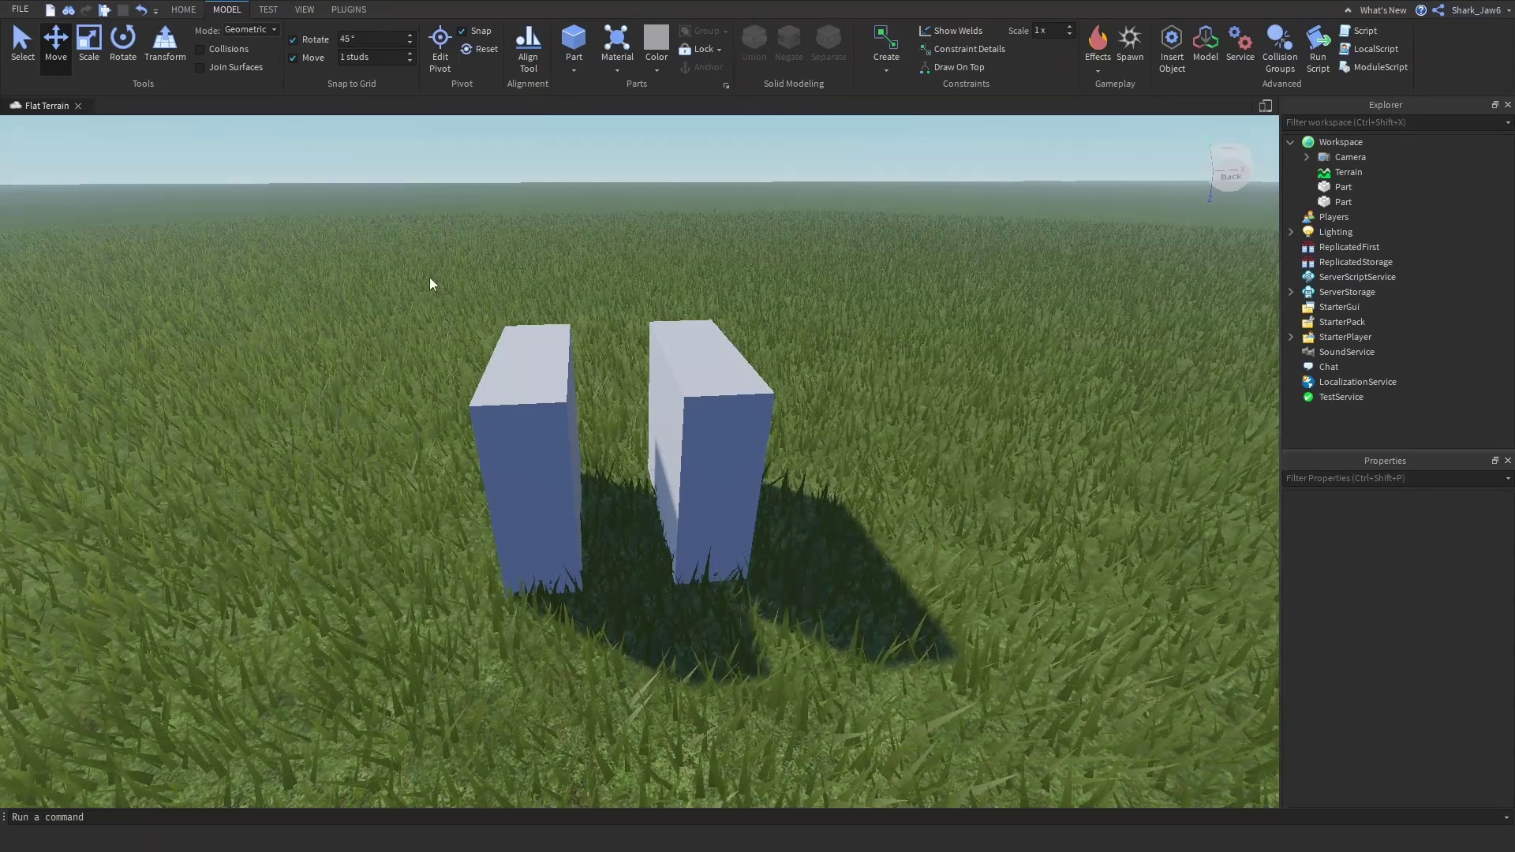
pyautogui.moveTo(430, 278); pyautogui.dragTo(876, 517)
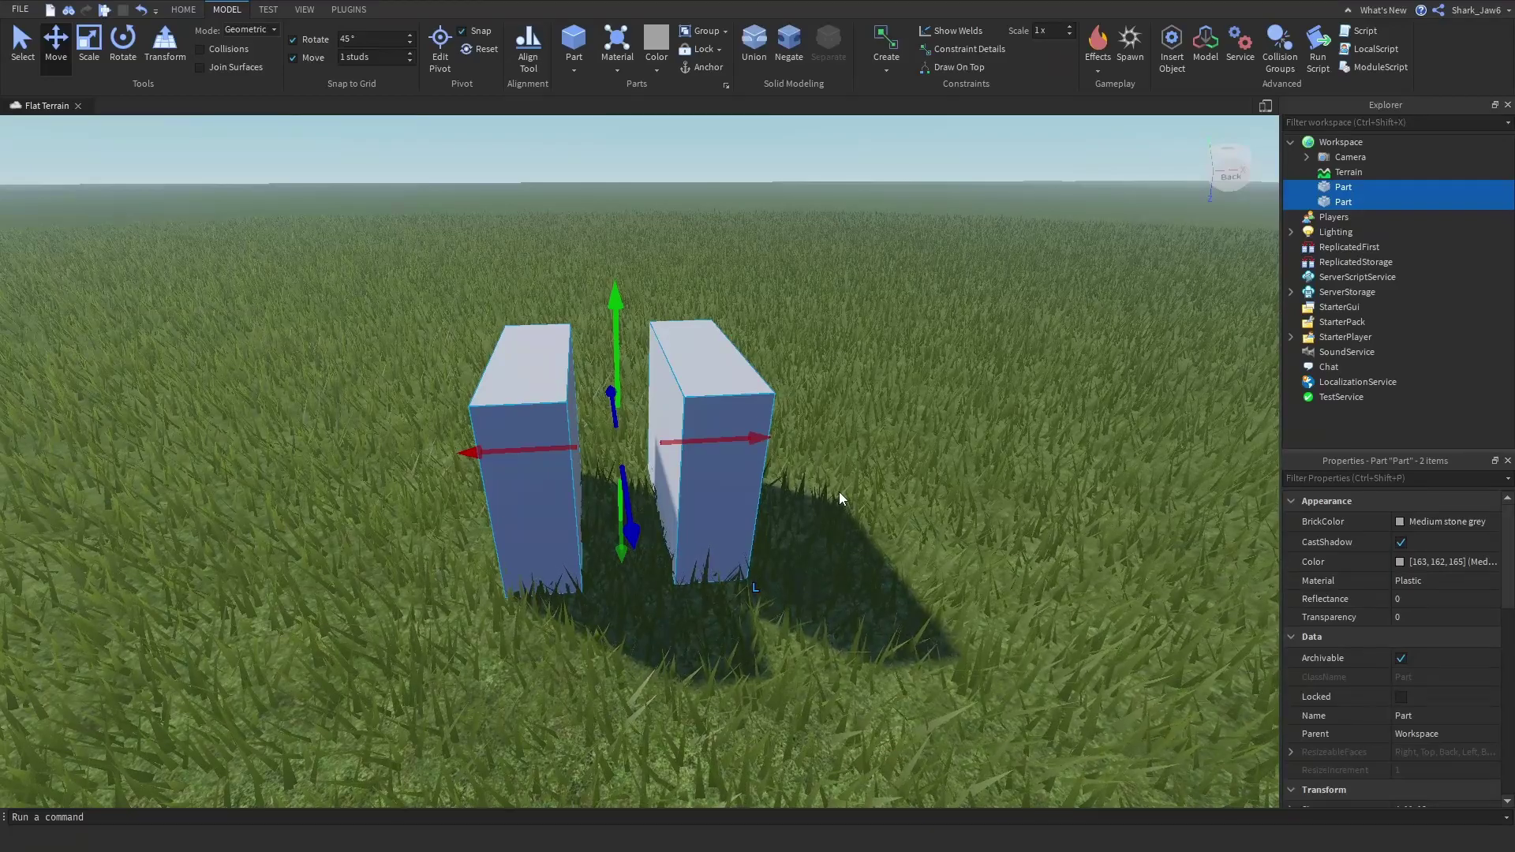
pyautogui.hotkey('ctrl', 'g')
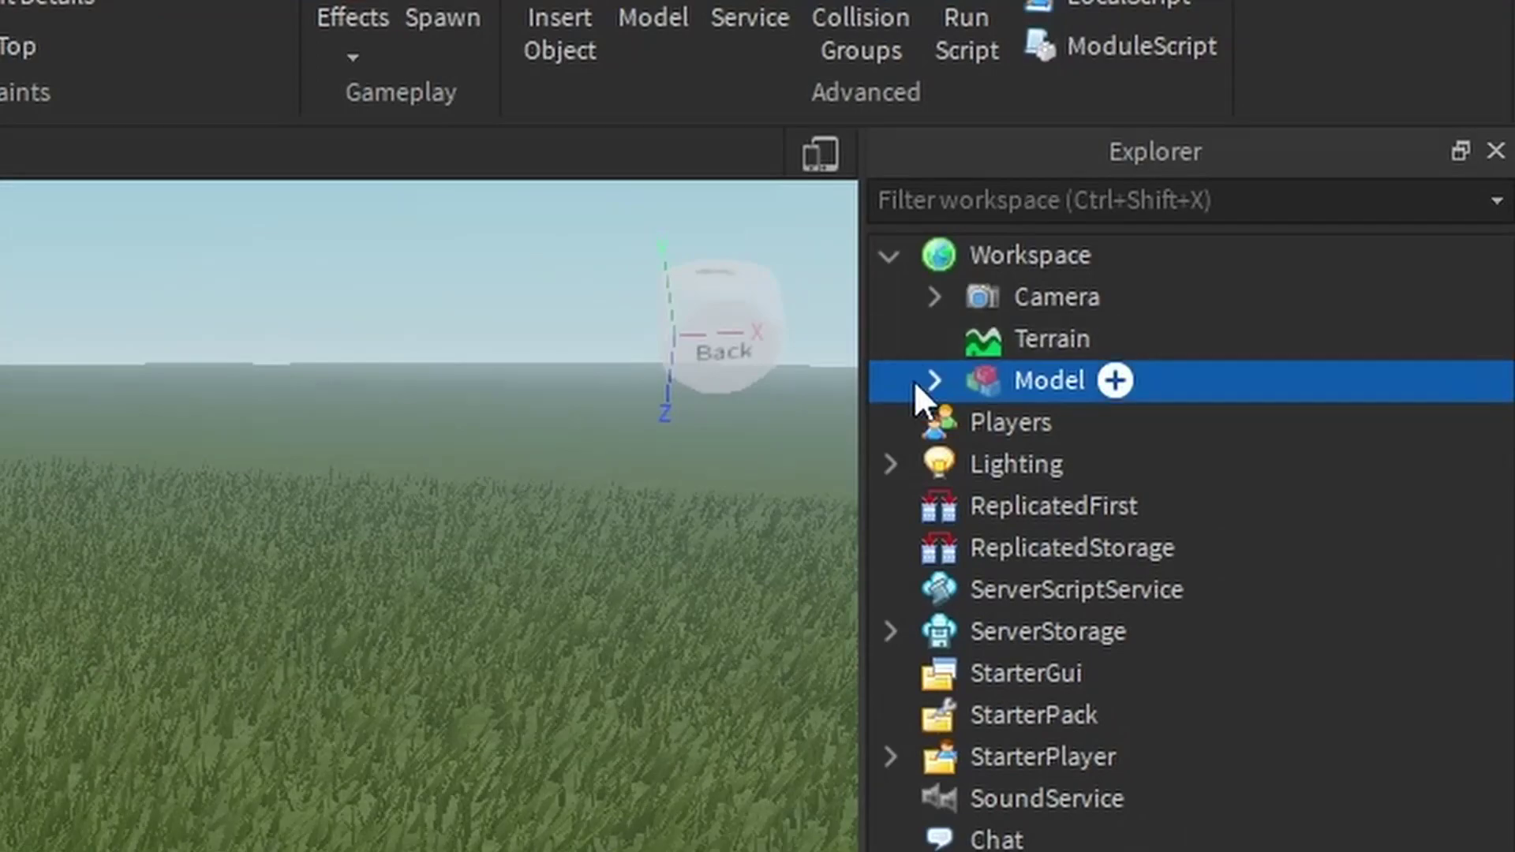
# Expand the model in the Explorer and inspect the two parts inside it.
pyautogui.click(931, 382)
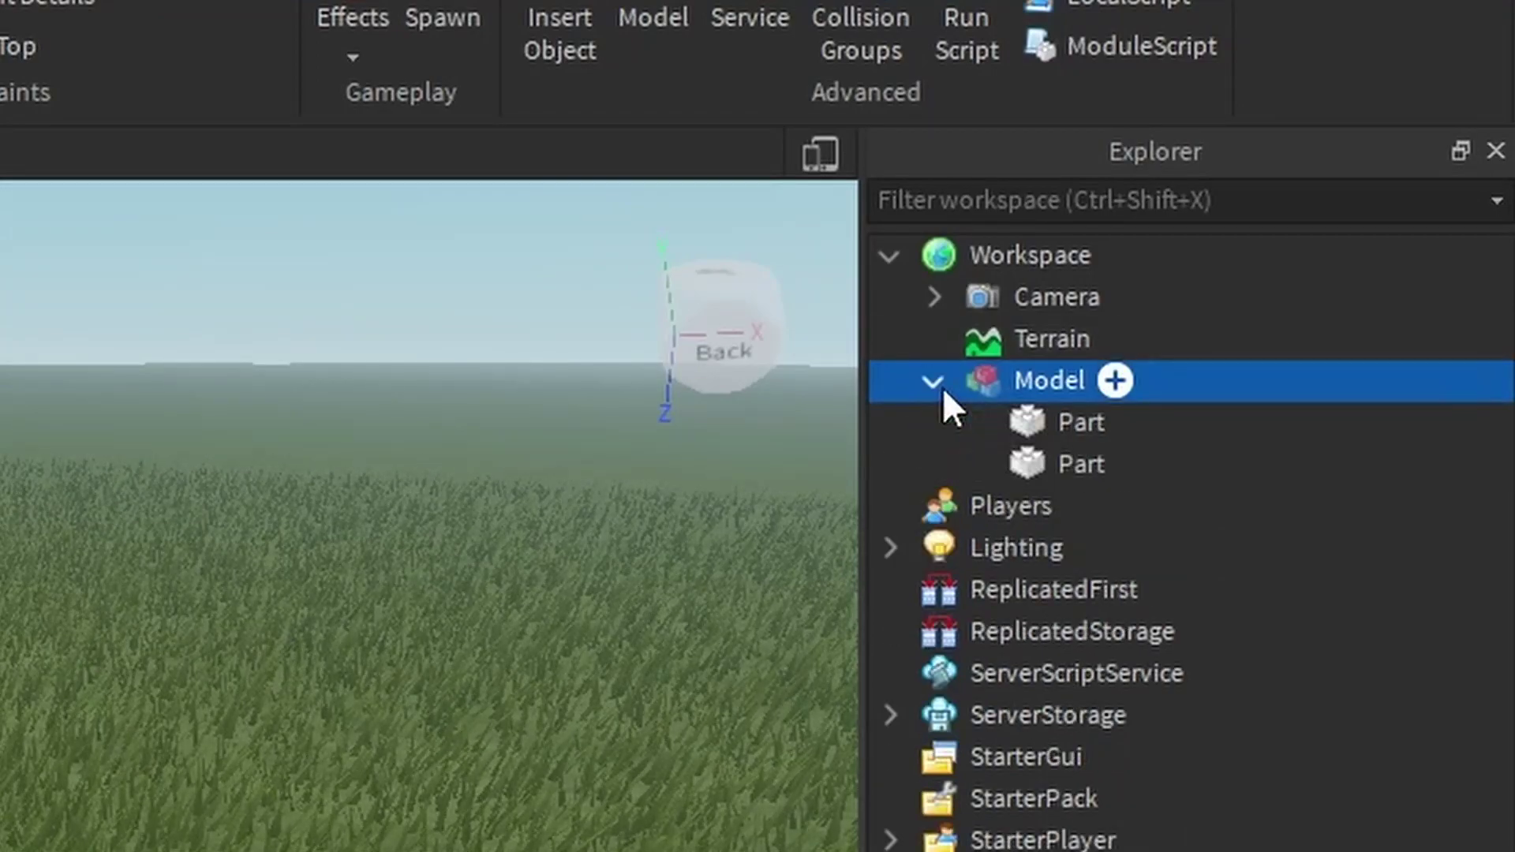
pyautogui.click(1073, 421)
pyautogui.click(1060, 459)
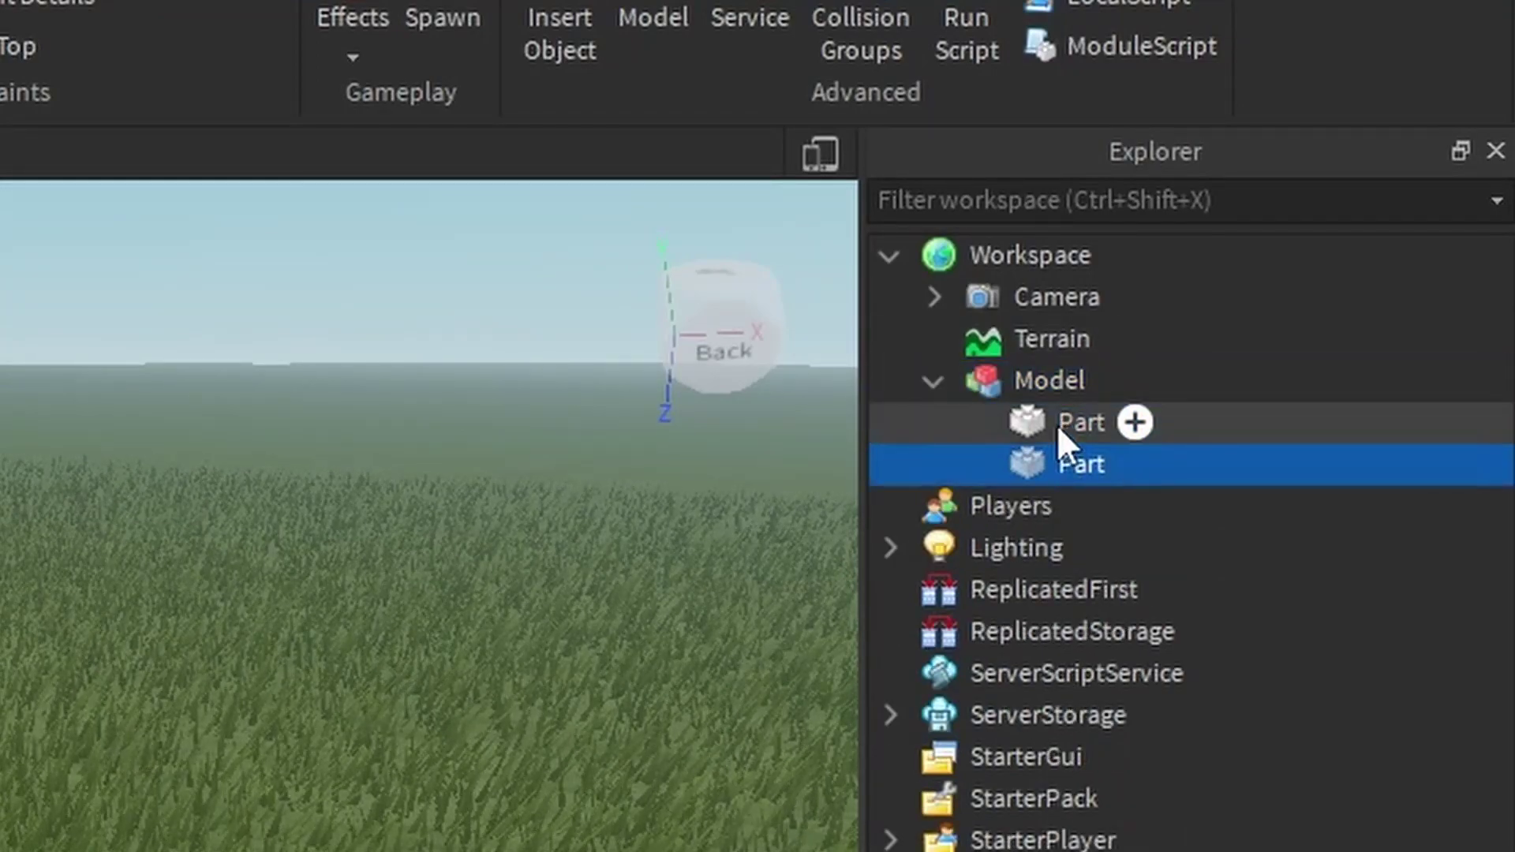
pyautogui.click(1057, 424)
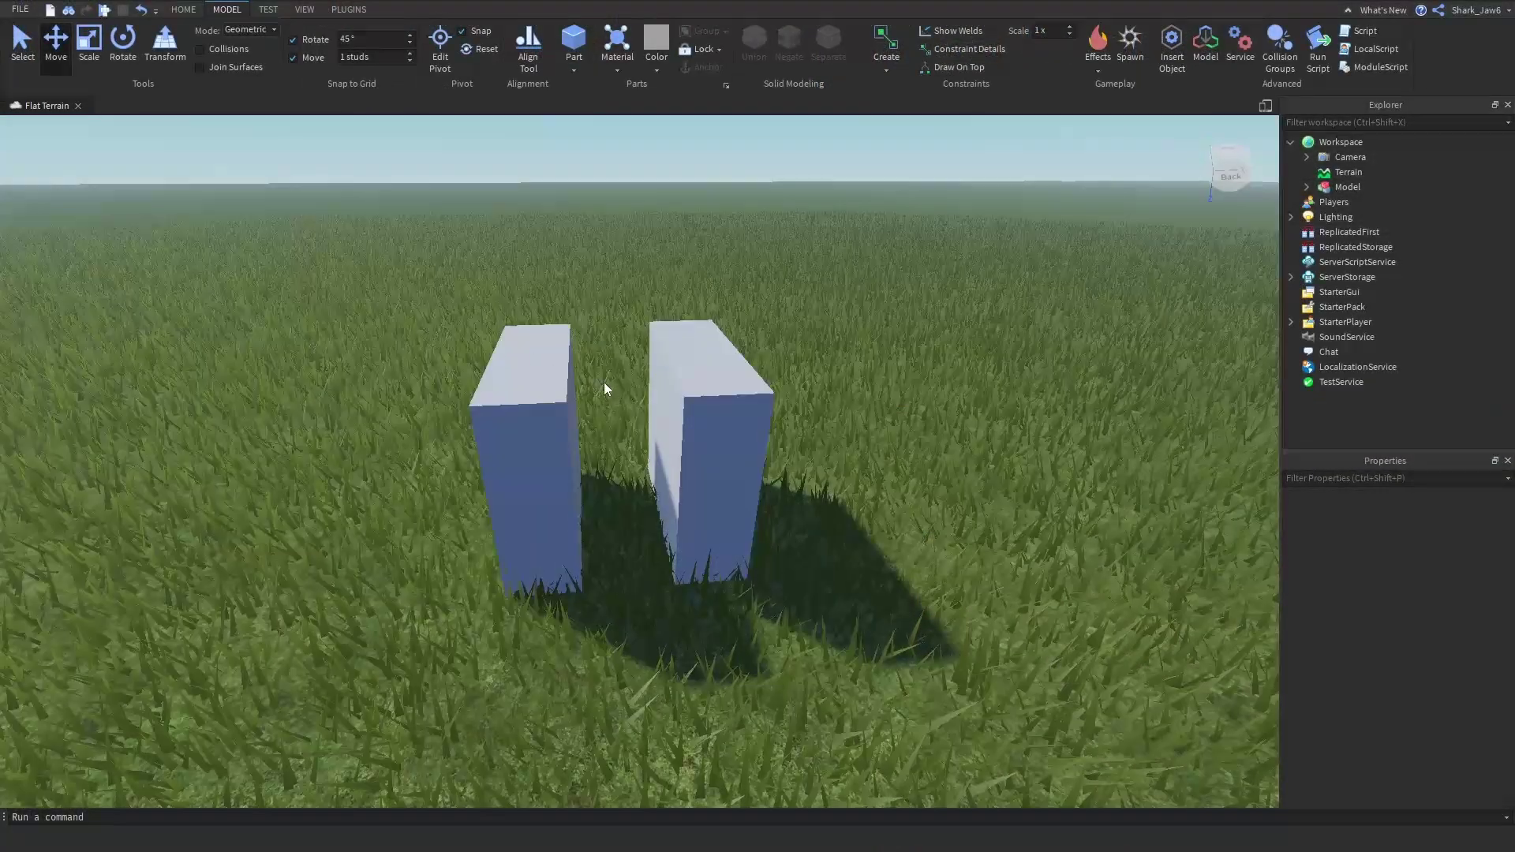
# Ungroup the model into its two separate parts.
pyautogui.click(704, 425)
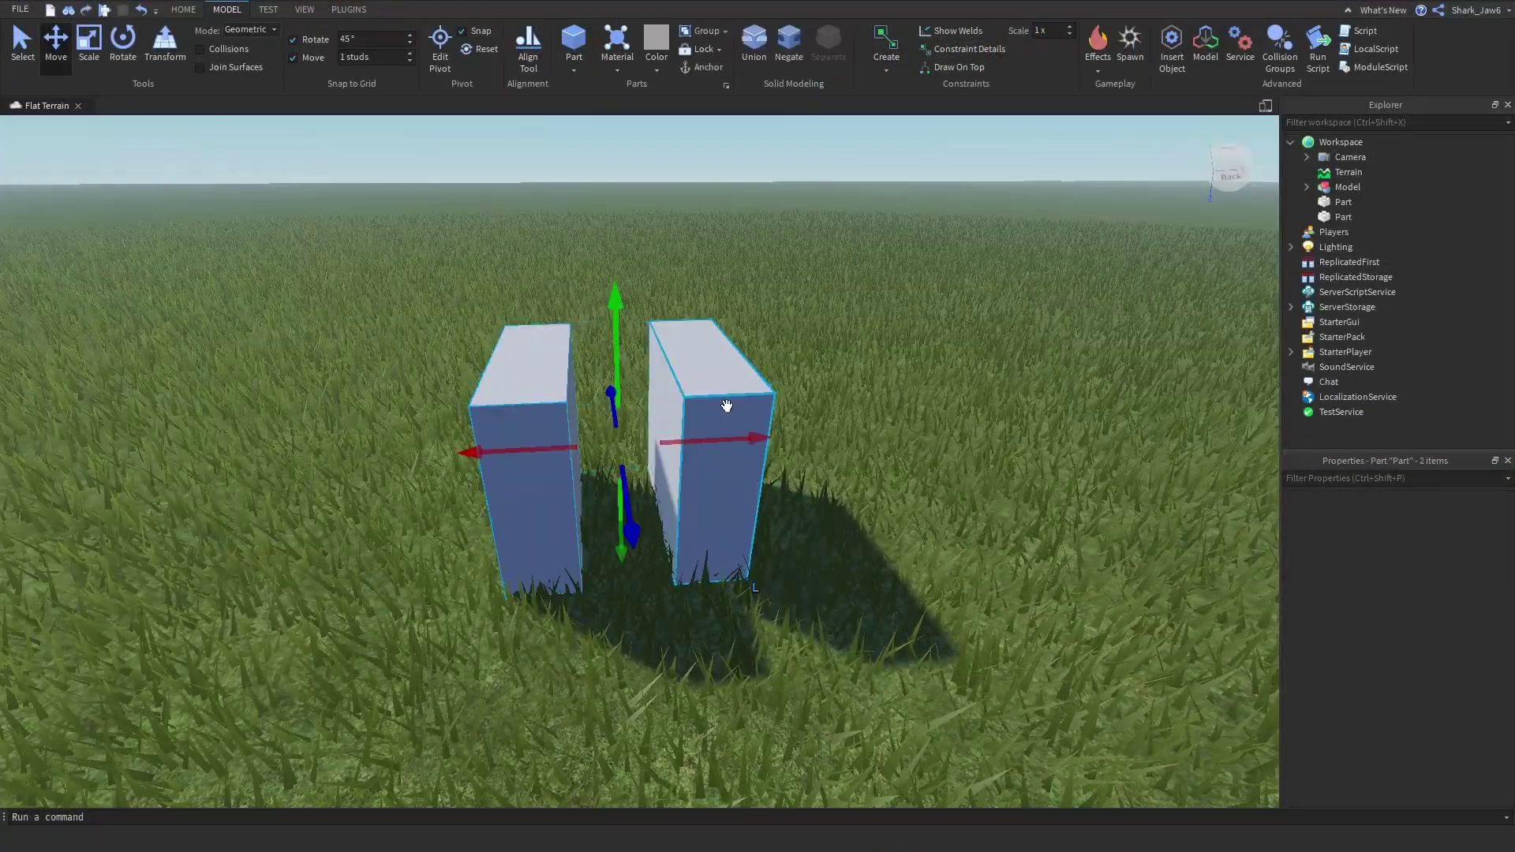
pyautogui.hotkey('ctrl', 'u')
pyautogui.click(884, 390)
pyautogui.scroll(3, 923, 377)
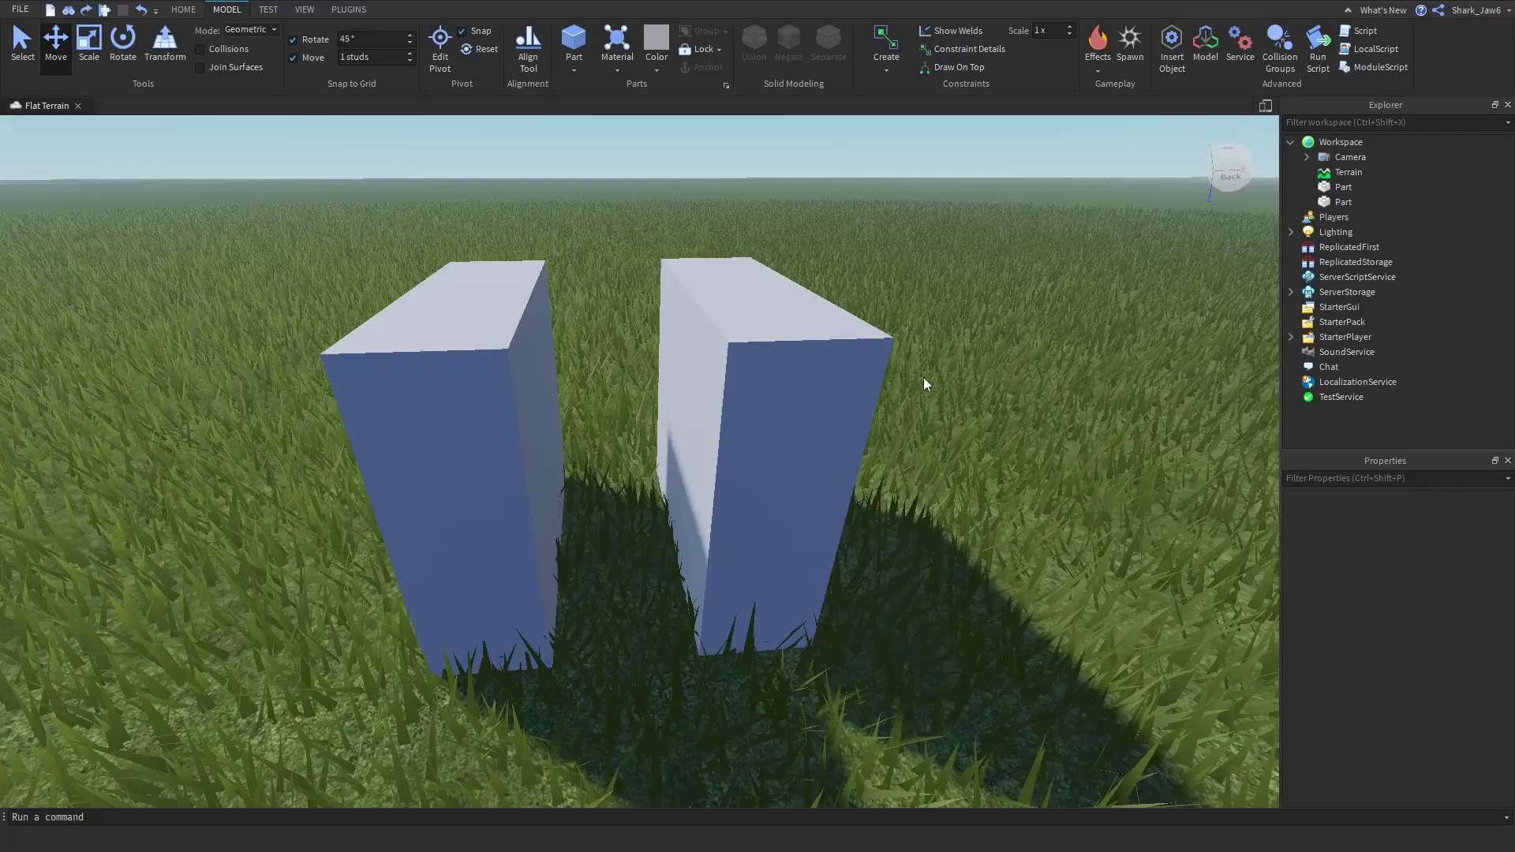
# Select both slabs and combine them with the Union operation.
pyautogui.scroll(-4, 924, 377)
pyautogui.moveTo(931, 323); pyautogui.dragTo(316, 515)
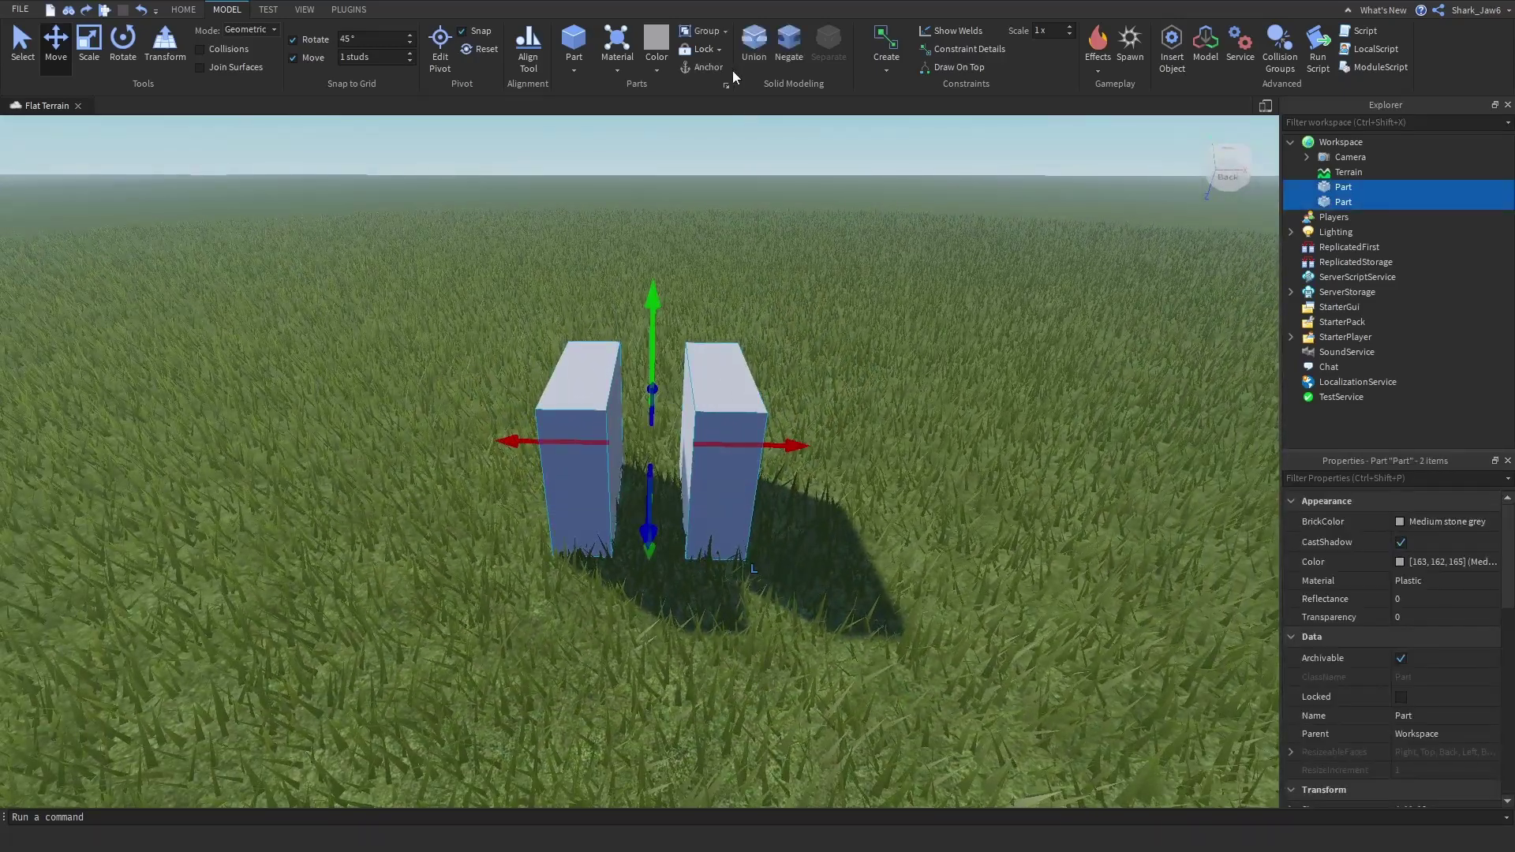
pyautogui.click(754, 44)
pyautogui.scroll(5, 835, 368)
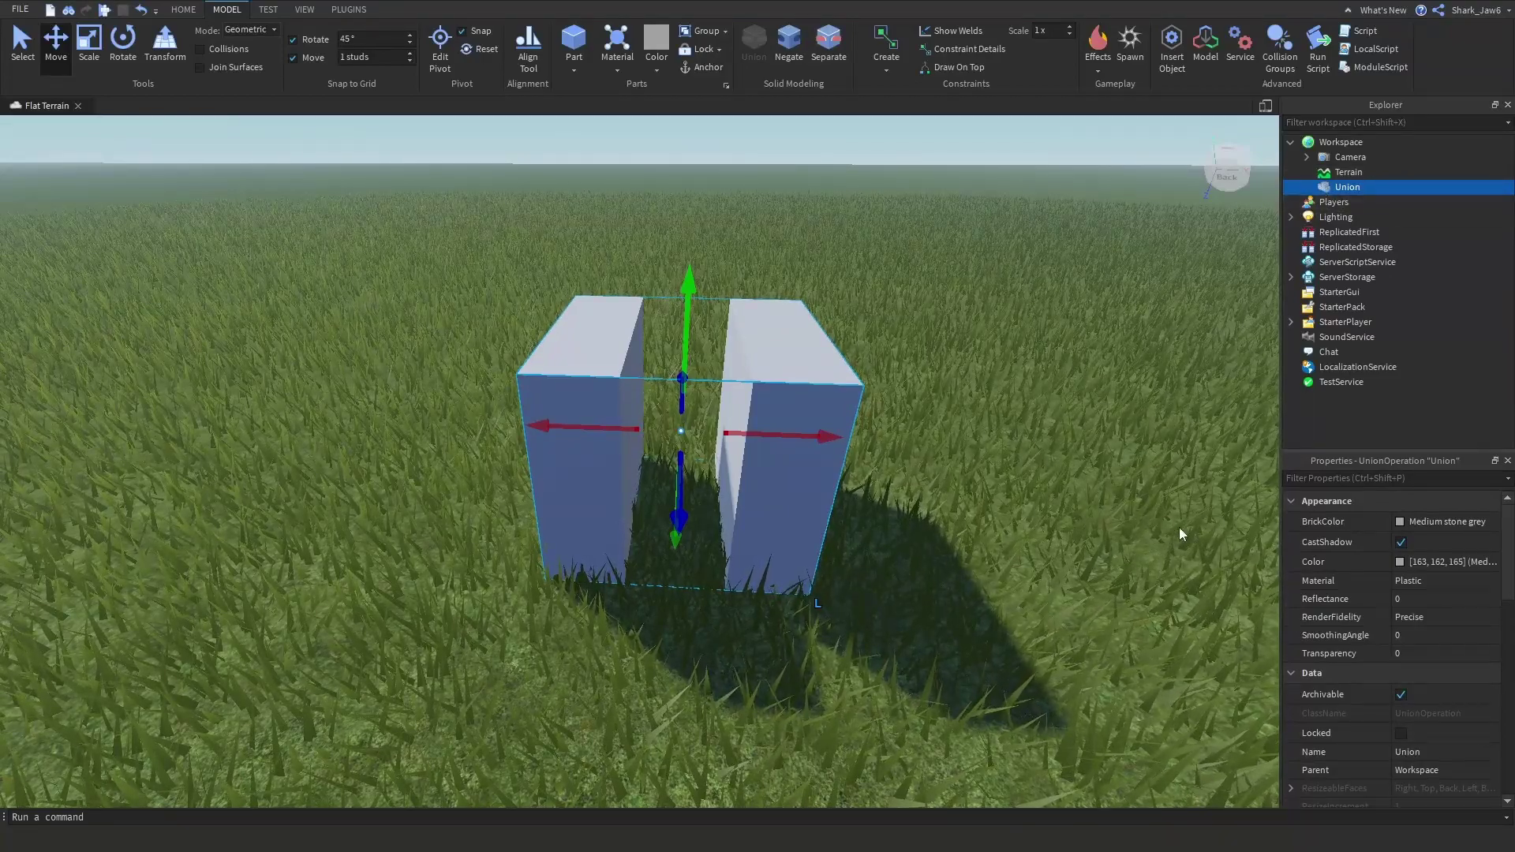
# Set the union's BrickColor to Earth green.
pyautogui.click(1417, 523)
pyautogui.click(1343, 588)
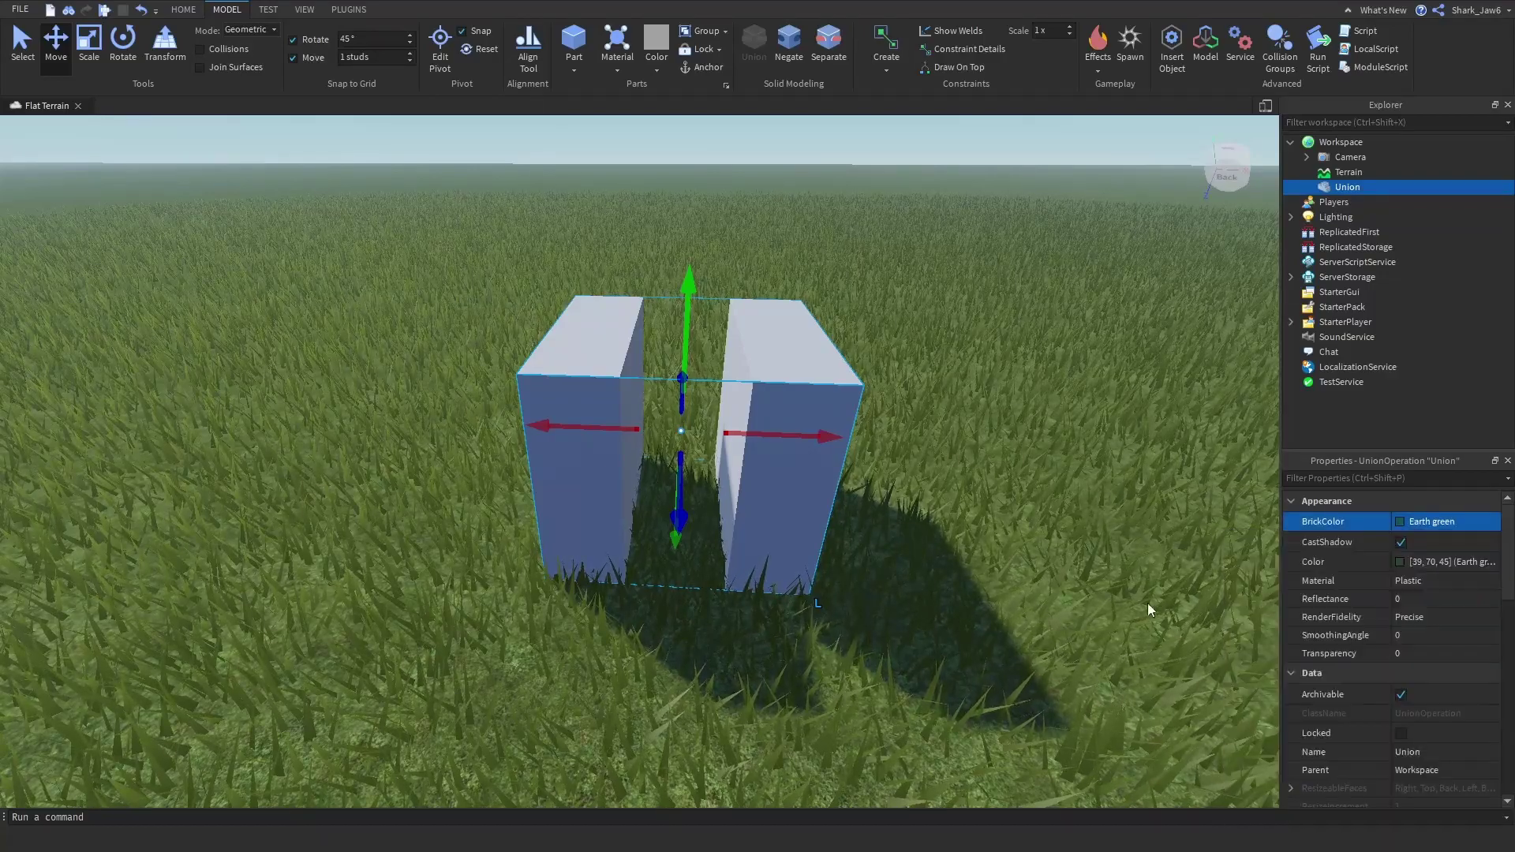
pyautogui.click(973, 594)
pyautogui.moveTo(973, 594); pyautogui.dragTo(675, 513, button='right')
pyautogui.moveTo(603, 475); pyautogui.dragTo(843, 350, button='right')
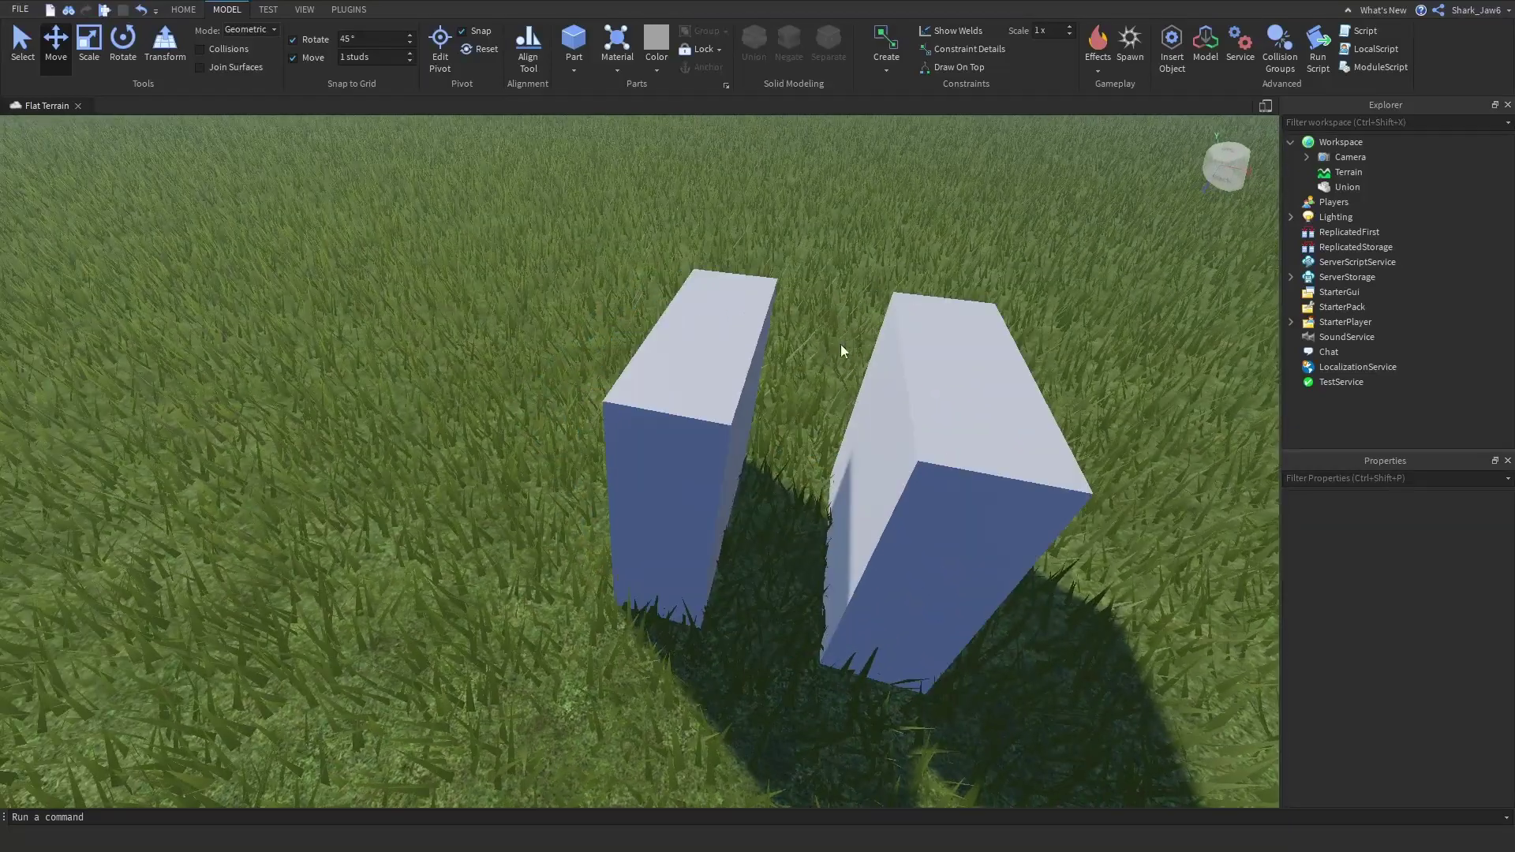
pyautogui.scroll(-3, 644, 446)
pyautogui.moveTo(644, 446); pyautogui.dragTo(653, 448, button='right')
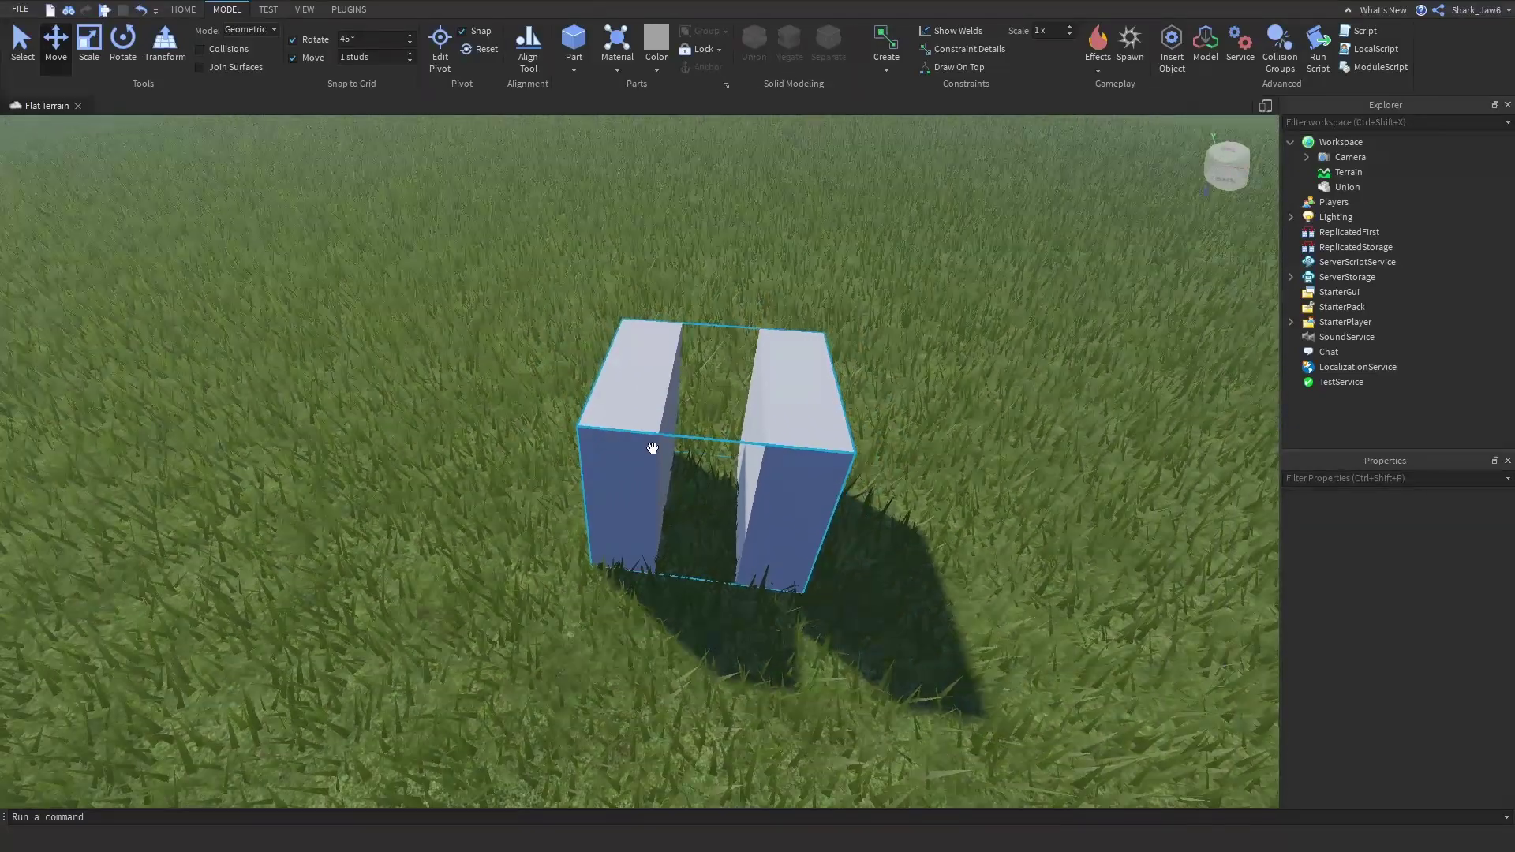
pyautogui.click(654, 450)
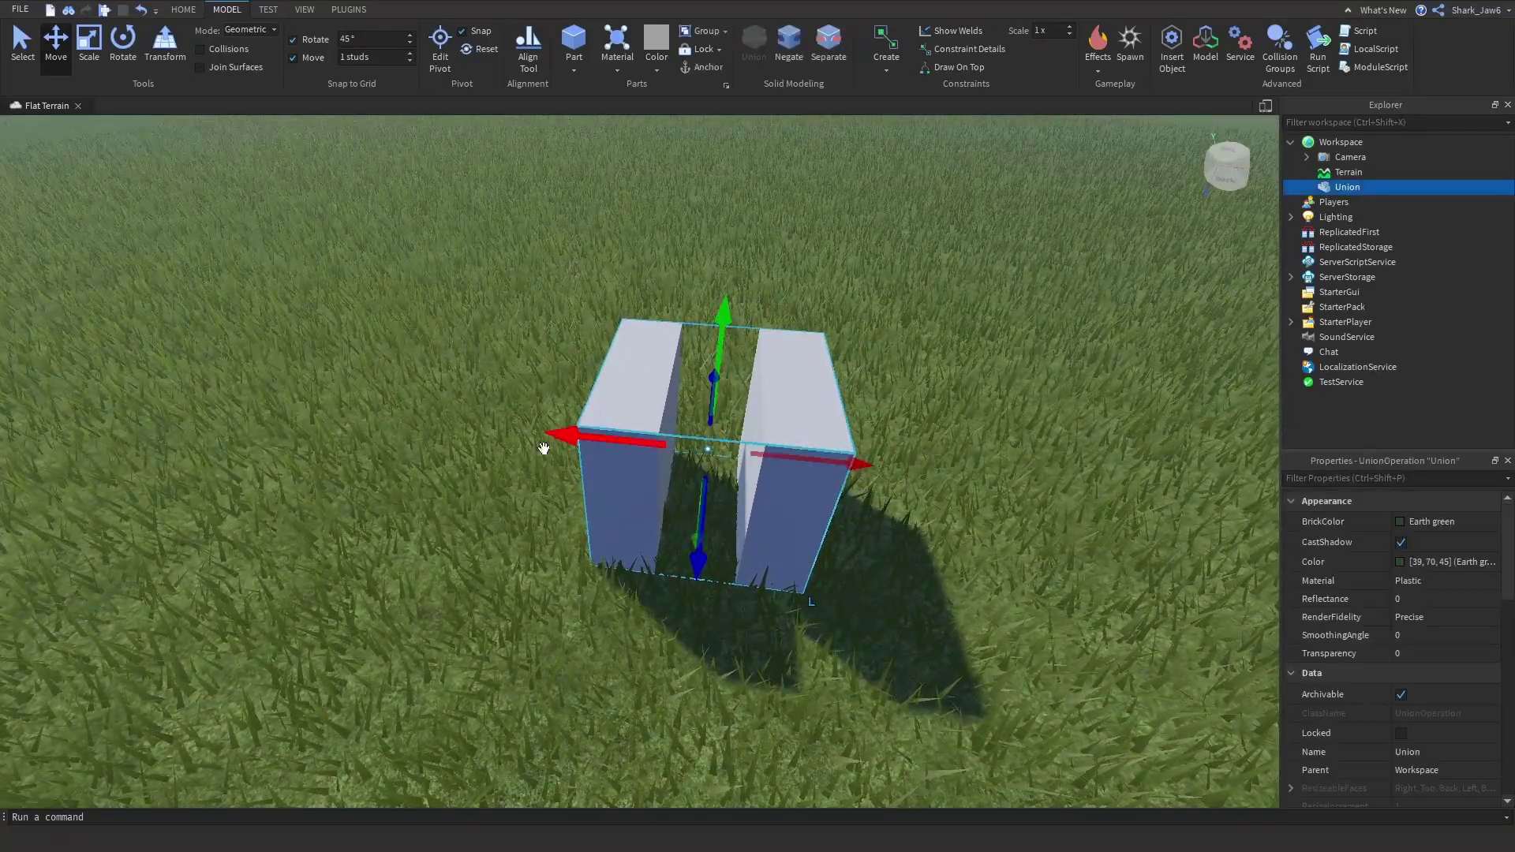
# Undo the union and its colour change, and delete the duplicated slab.
pyautogui.click(464, 467)
pyautogui.click(823, 427)
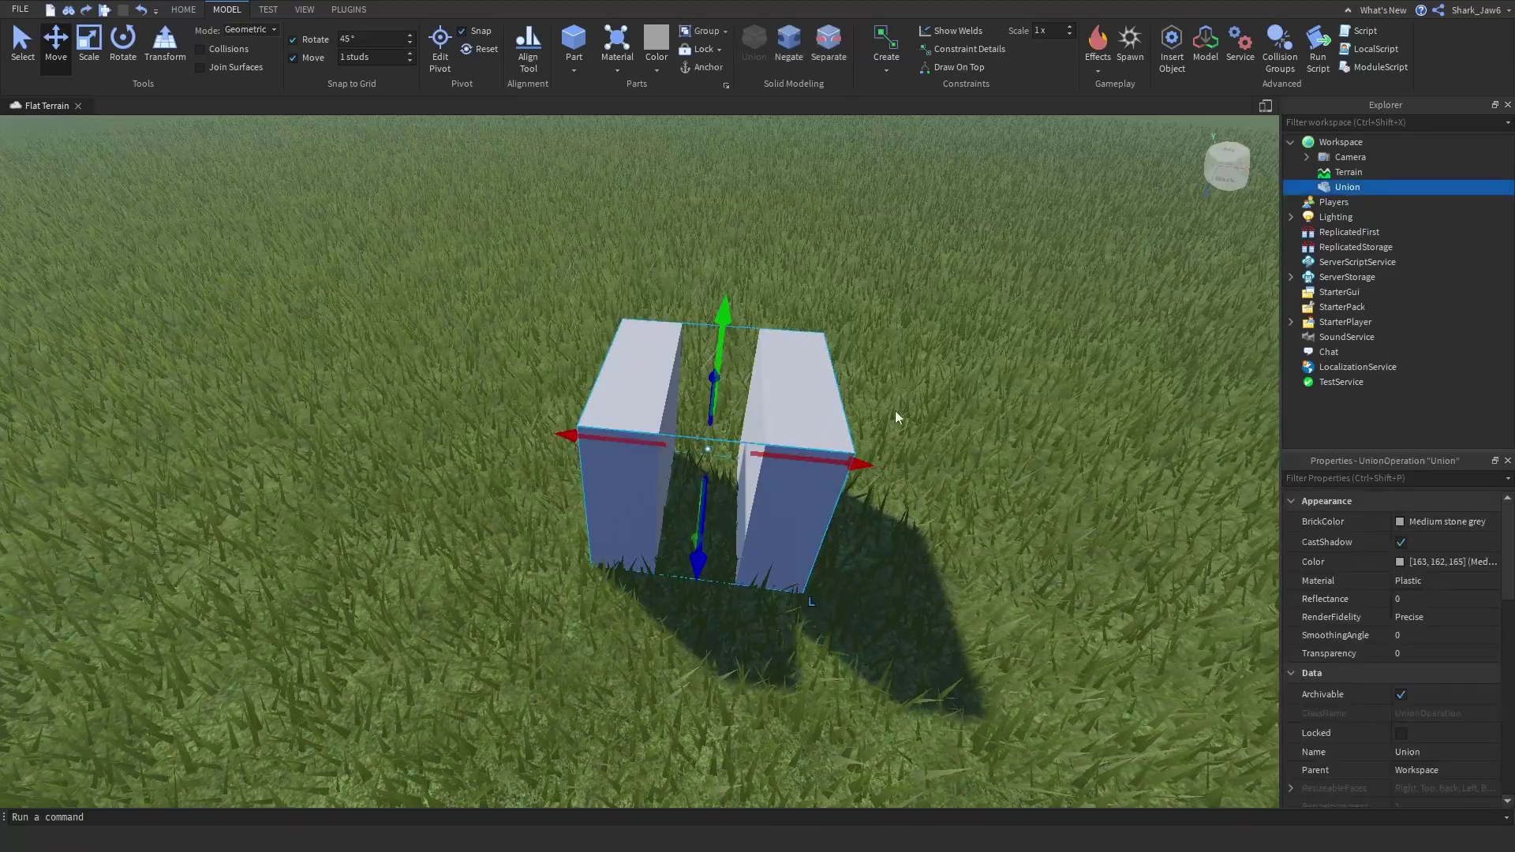
pyautogui.hotkey('ctrl', 'z')
pyautogui.click(938, 385)
pyautogui.click(789, 430)
pyautogui.press('Delete')
# Scale the remaining slab lengthwise into a wider wall.
pyautogui.click(661, 441)
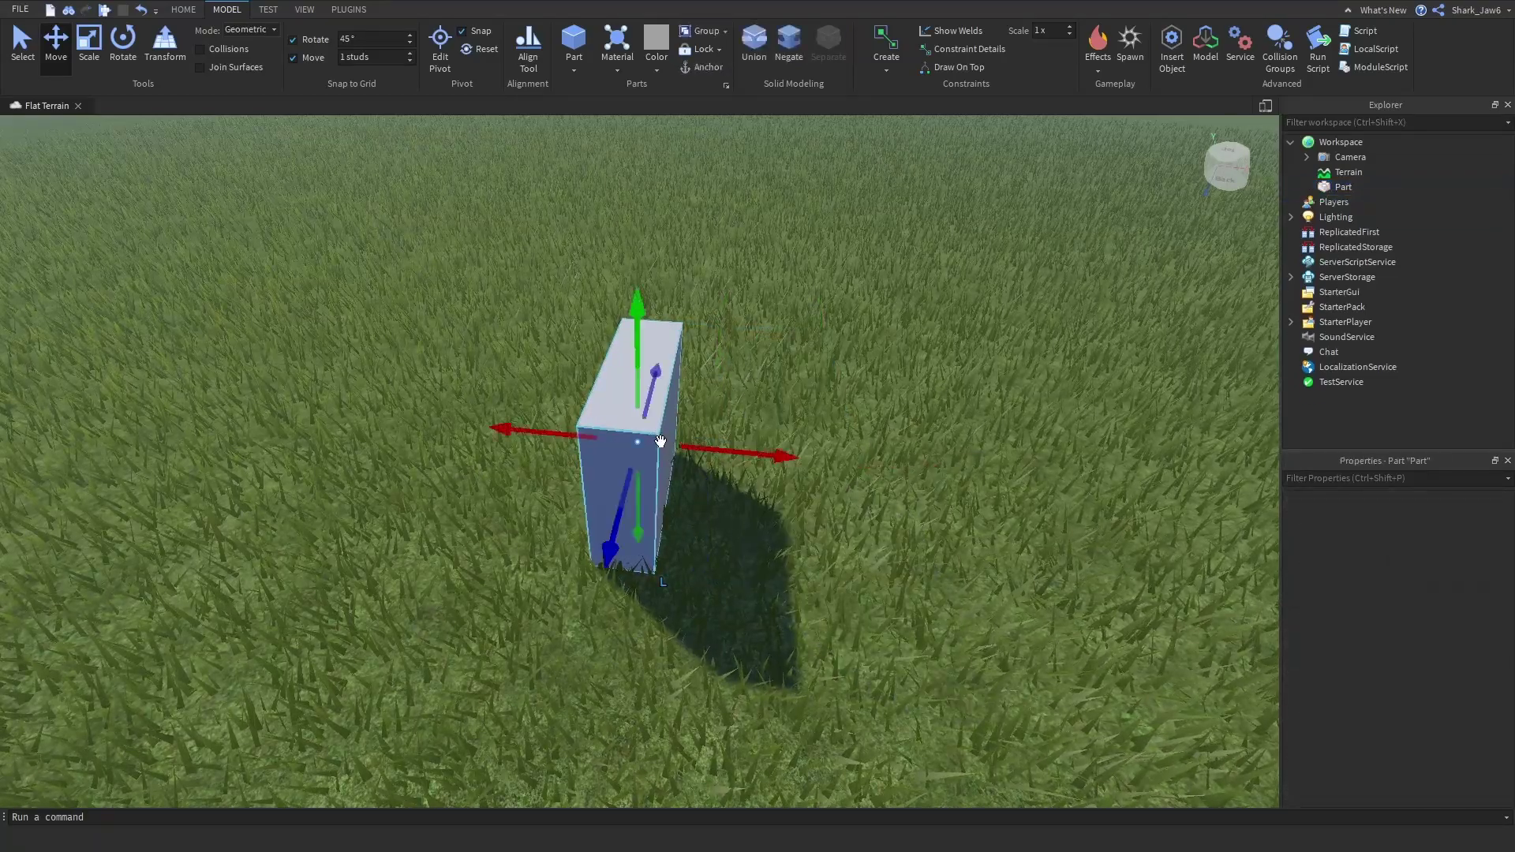
pyautogui.press('d')
pyautogui.moveTo(792, 375); pyautogui.dragTo(297, 216, button='right')
pyautogui.press('s')
pyautogui.click(88, 44)
pyautogui.press('w')
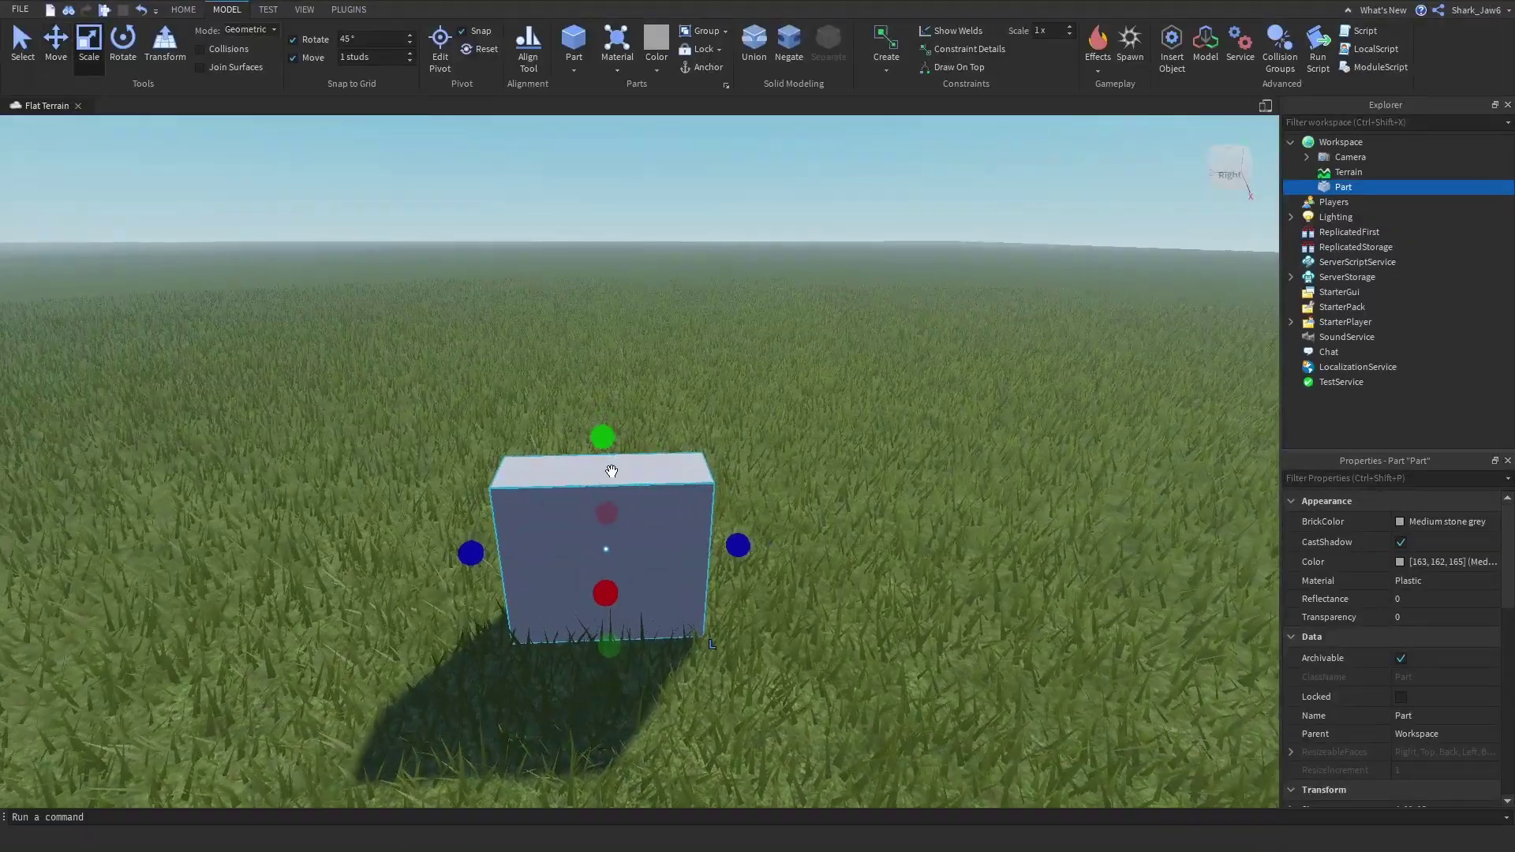
pyautogui.moveTo(789, 525); pyautogui.dragTo(691, 530)
pyautogui.moveTo(772, 494); pyautogui.dragTo(772, 494, button='right')
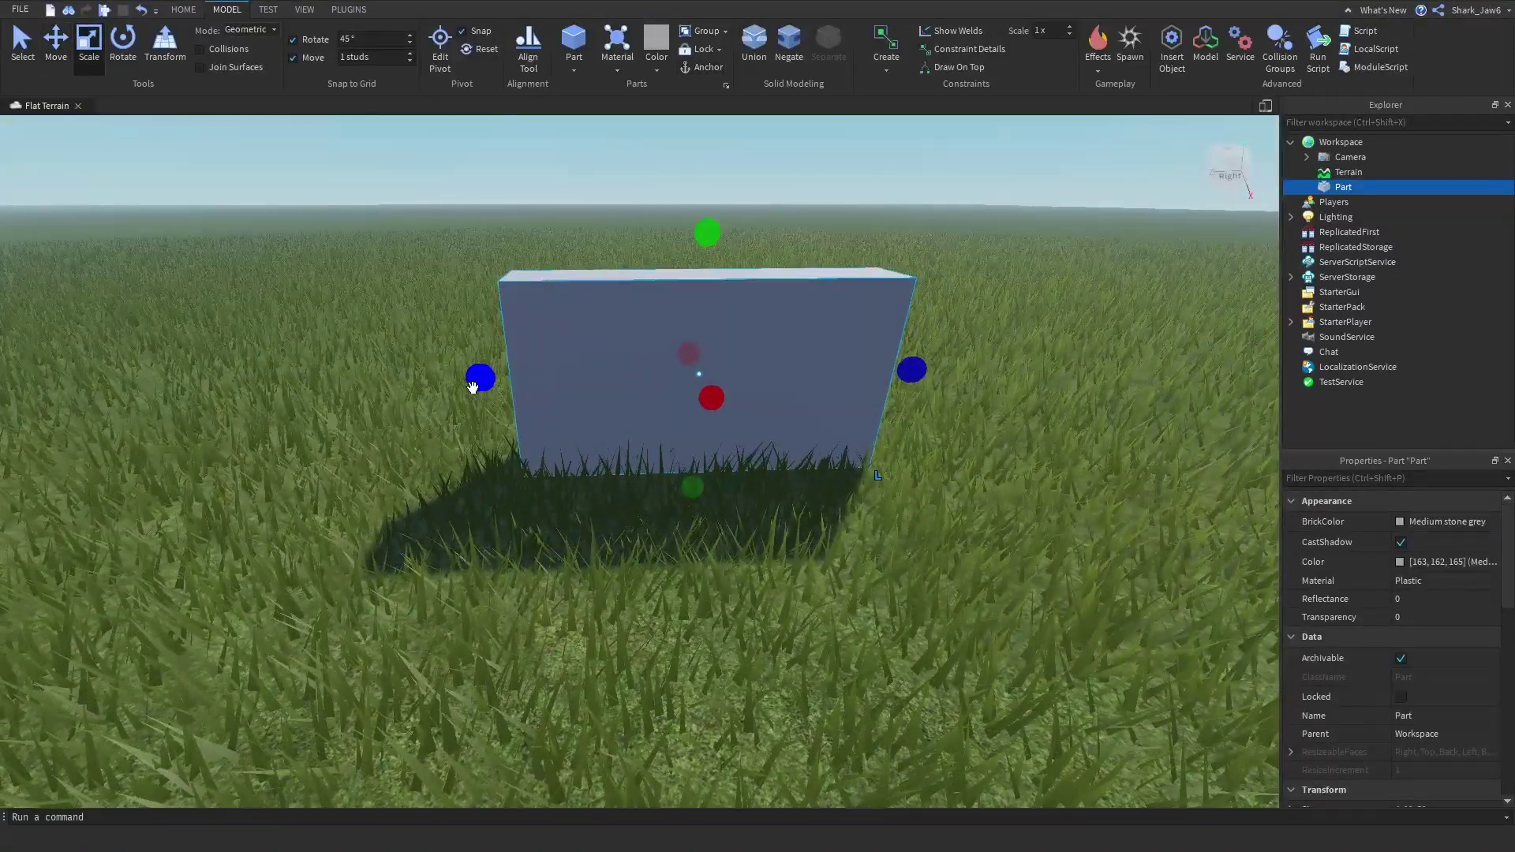
# Duplicate the wall and scale the copy down in length and height to a small block at the wall's base.
pyautogui.hotkey('ctrl', 'd')
pyautogui.moveTo(472, 387); pyautogui.dragTo(817, 365)
pyautogui.scroll(1, 792, 329)
pyautogui.moveTo(720, 163); pyautogui.dragTo(733, 313)
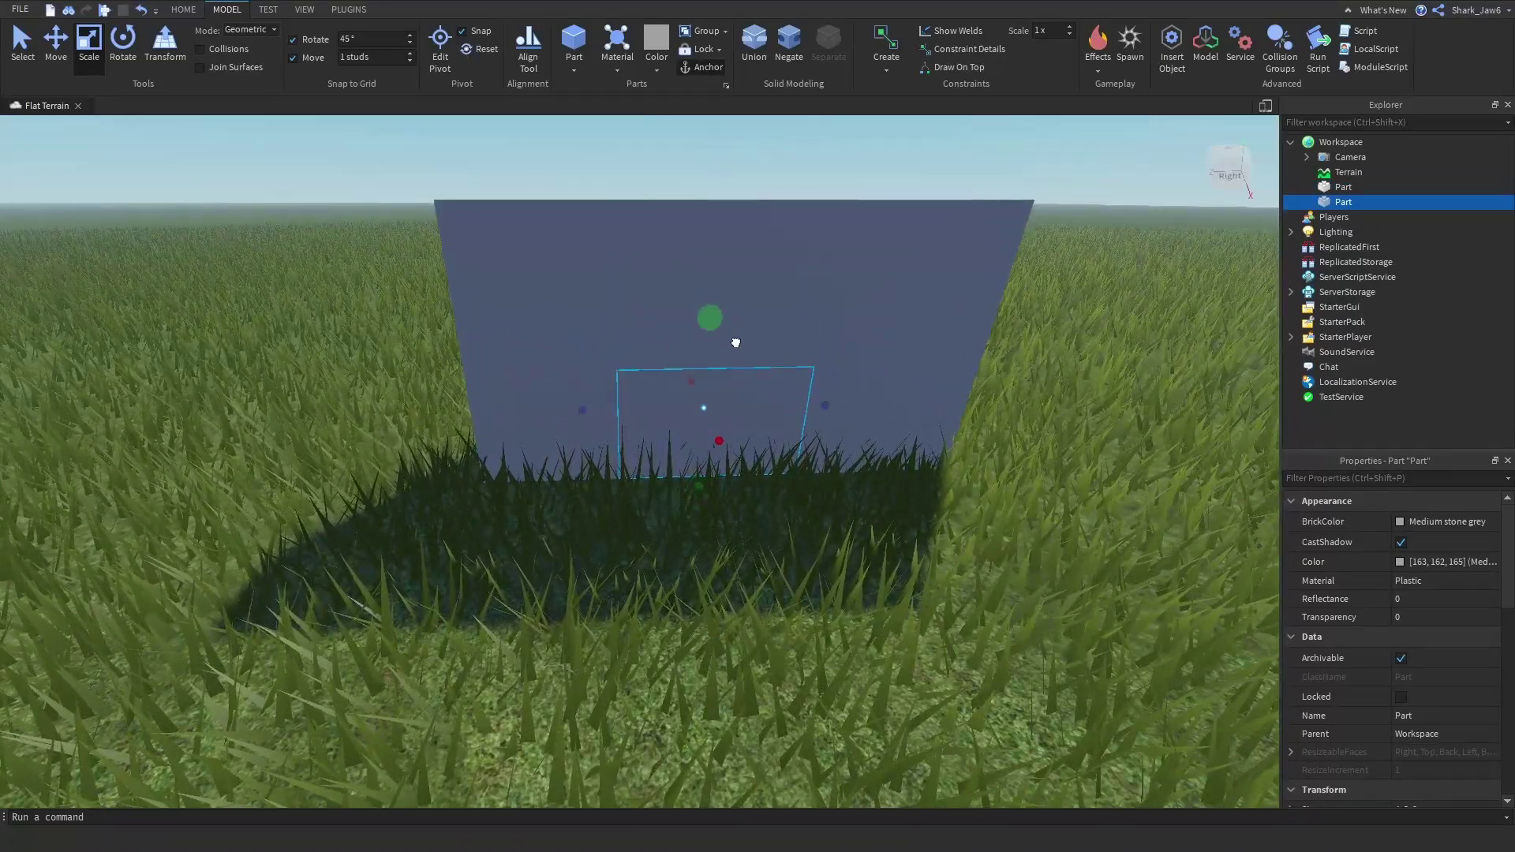
# Increase the small block's height to a little over half of the wall's height.
pyautogui.scroll(2, 654, 505)
pyautogui.moveTo(652, 549); pyautogui.dragTo(653, 547, button='right')
pyautogui.moveTo(562, 319); pyautogui.dragTo(569, 281)
pyautogui.scroll(-3, 612, 541)
pyautogui.press('a')
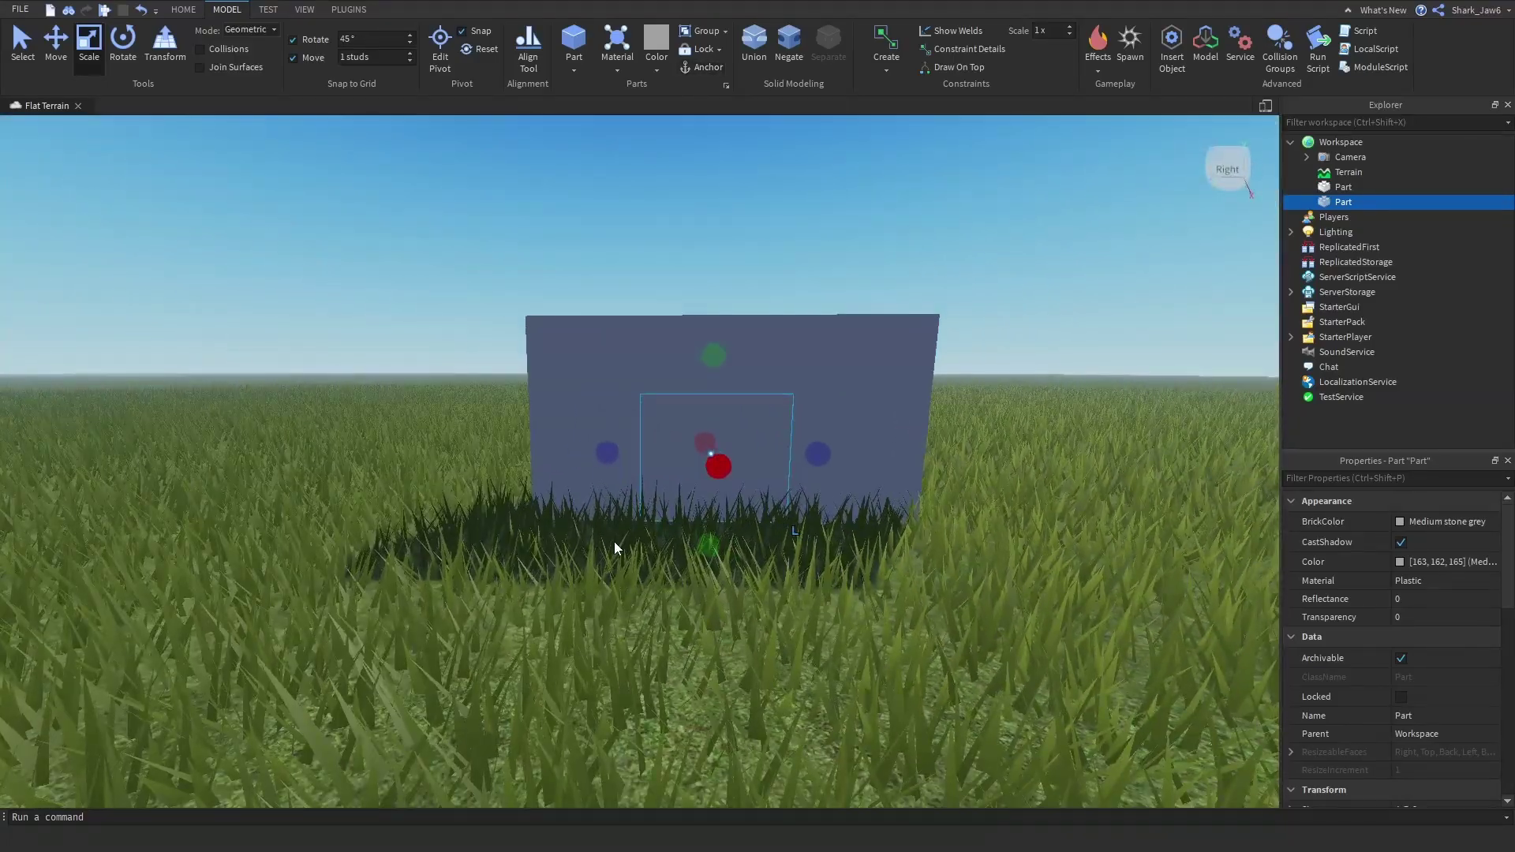
# Thicken the small block on both sides at once so it protrudes through the wall's faces.
pyautogui.moveTo(614, 542); pyautogui.dragTo(613, 541, button='right')
pyautogui.keyDown('ctrl'); pyautogui.moveTo(536, 428); pyautogui.dragTo(659, 494); pyautogui.keyUp('ctrl')
pyautogui.scroll(-2, 659, 494)
pyautogui.moveTo(660, 495); pyautogui.dragTo(663, 494, button='right')
pyautogui.press('d')
pyautogui.scroll(1, 661, 494)
pyautogui.press('a')
pyautogui.scroll(-2, 663, 494)
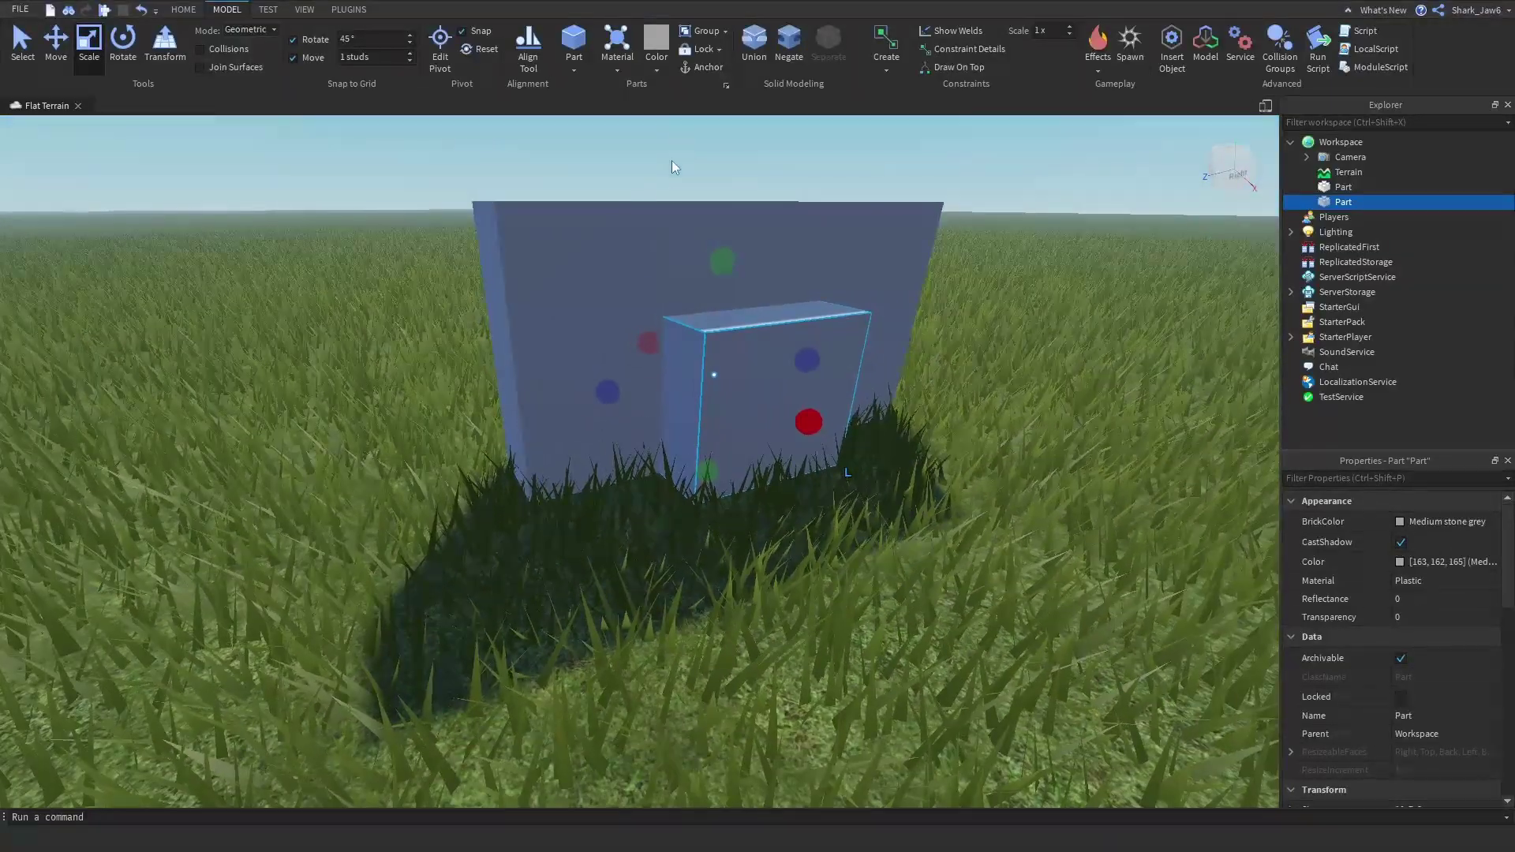
# Color the small protruding block Really black.
pyautogui.click(650, 59)
pyautogui.click(696, 358)
pyautogui.click(541, 579)
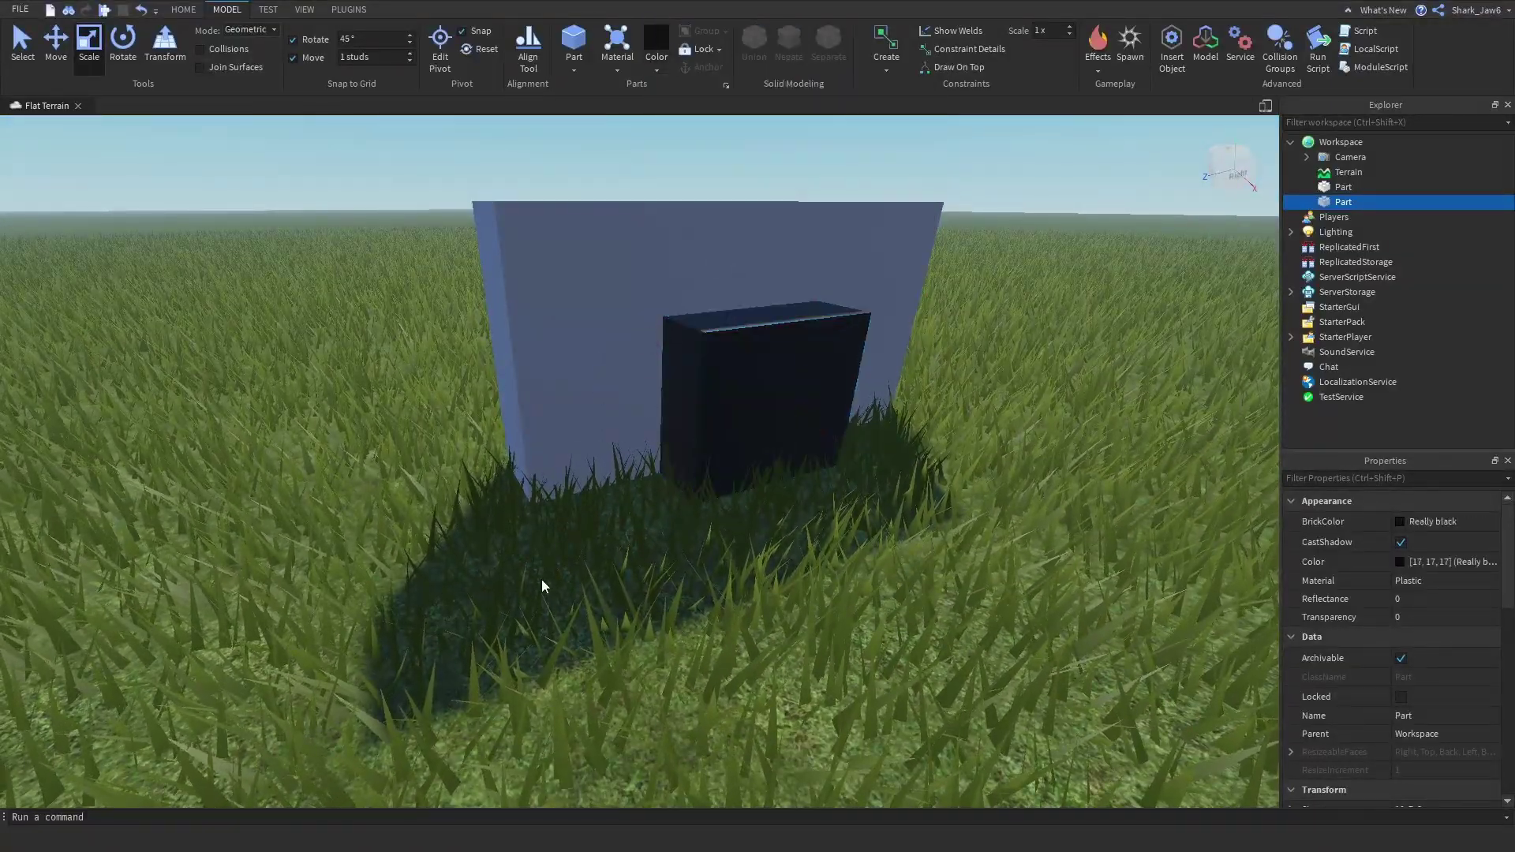
# Examine how the black block passes through the wall from several angles.
pyautogui.moveTo(541, 579); pyautogui.dragTo(541, 579, button='right')
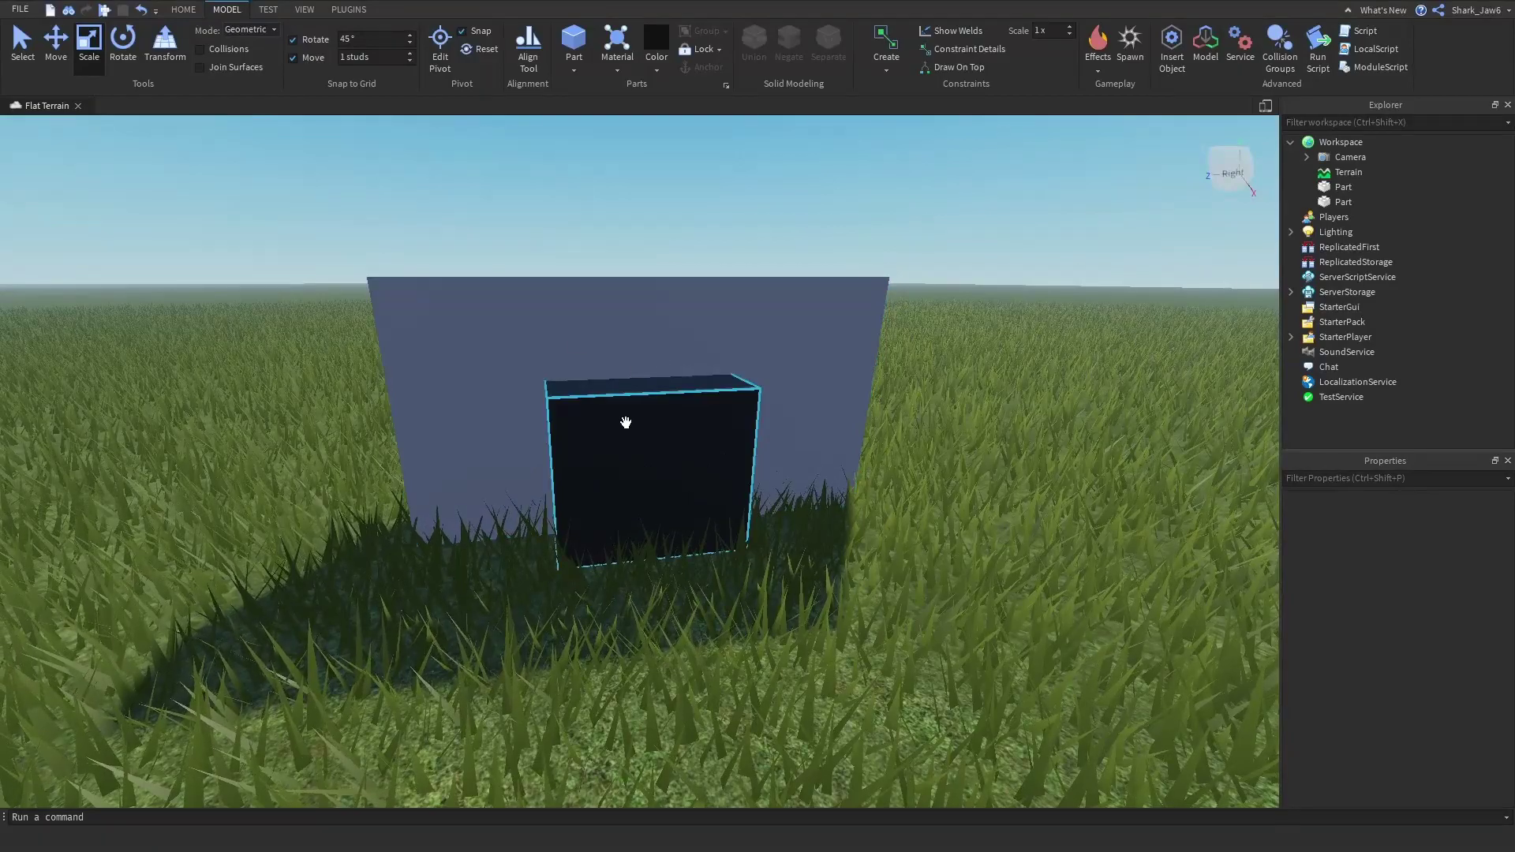
pyautogui.scroll(3, 669, 468)
pyautogui.scroll(2, 575, 484)
pyautogui.scroll(-3, 663, 429)
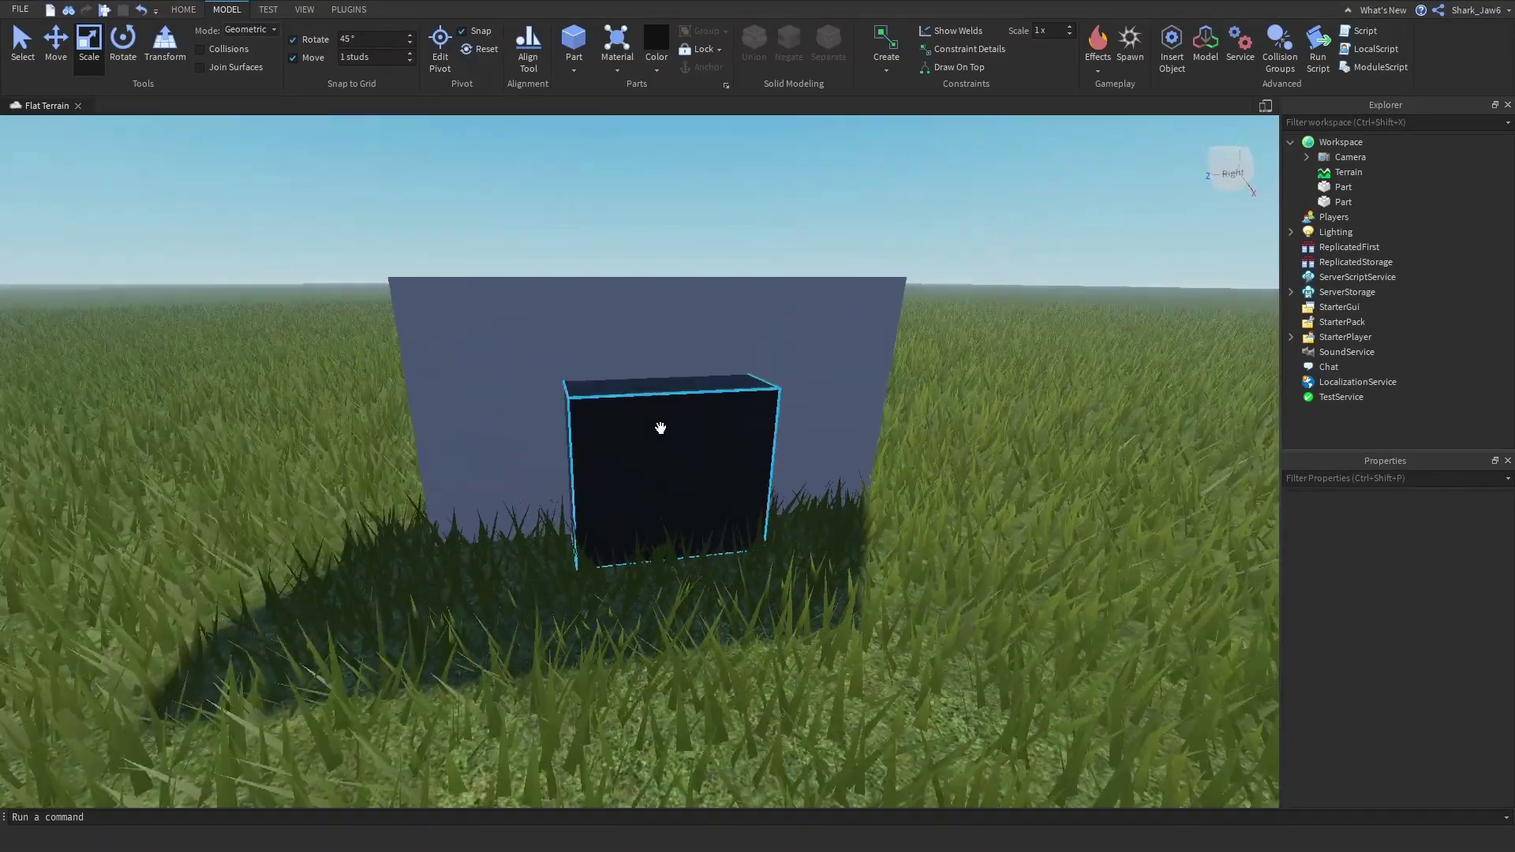
pyautogui.moveTo(663, 430); pyautogui.dragTo(691, 438, button='right')
pyautogui.press('w')
pyautogui.press('a')
pyautogui.press('d')
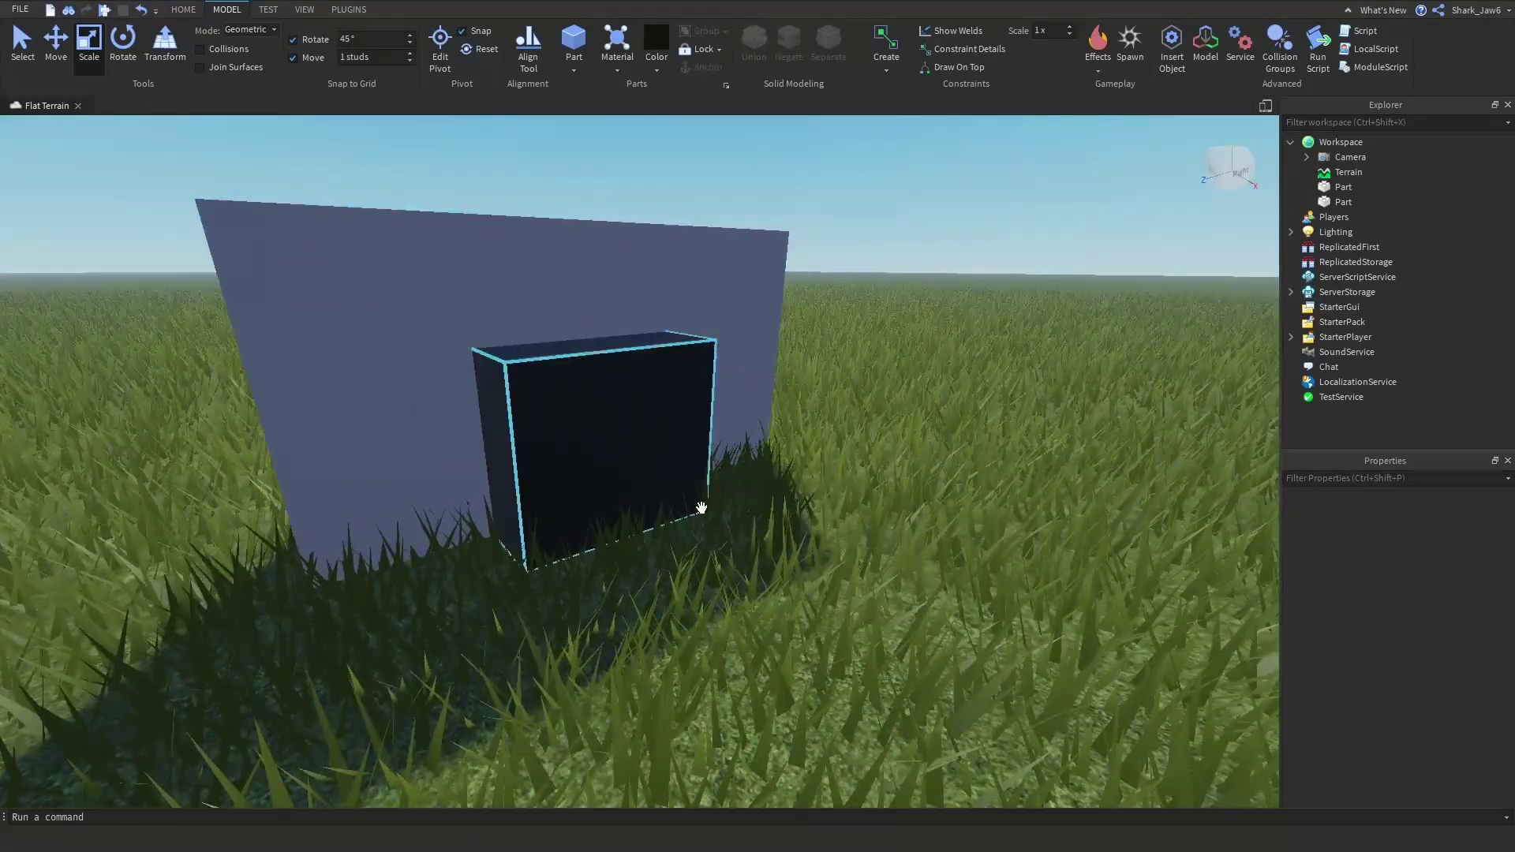
# Negate the black block that protrudes through the wall and check it from close up.
pyautogui.click(623, 433)
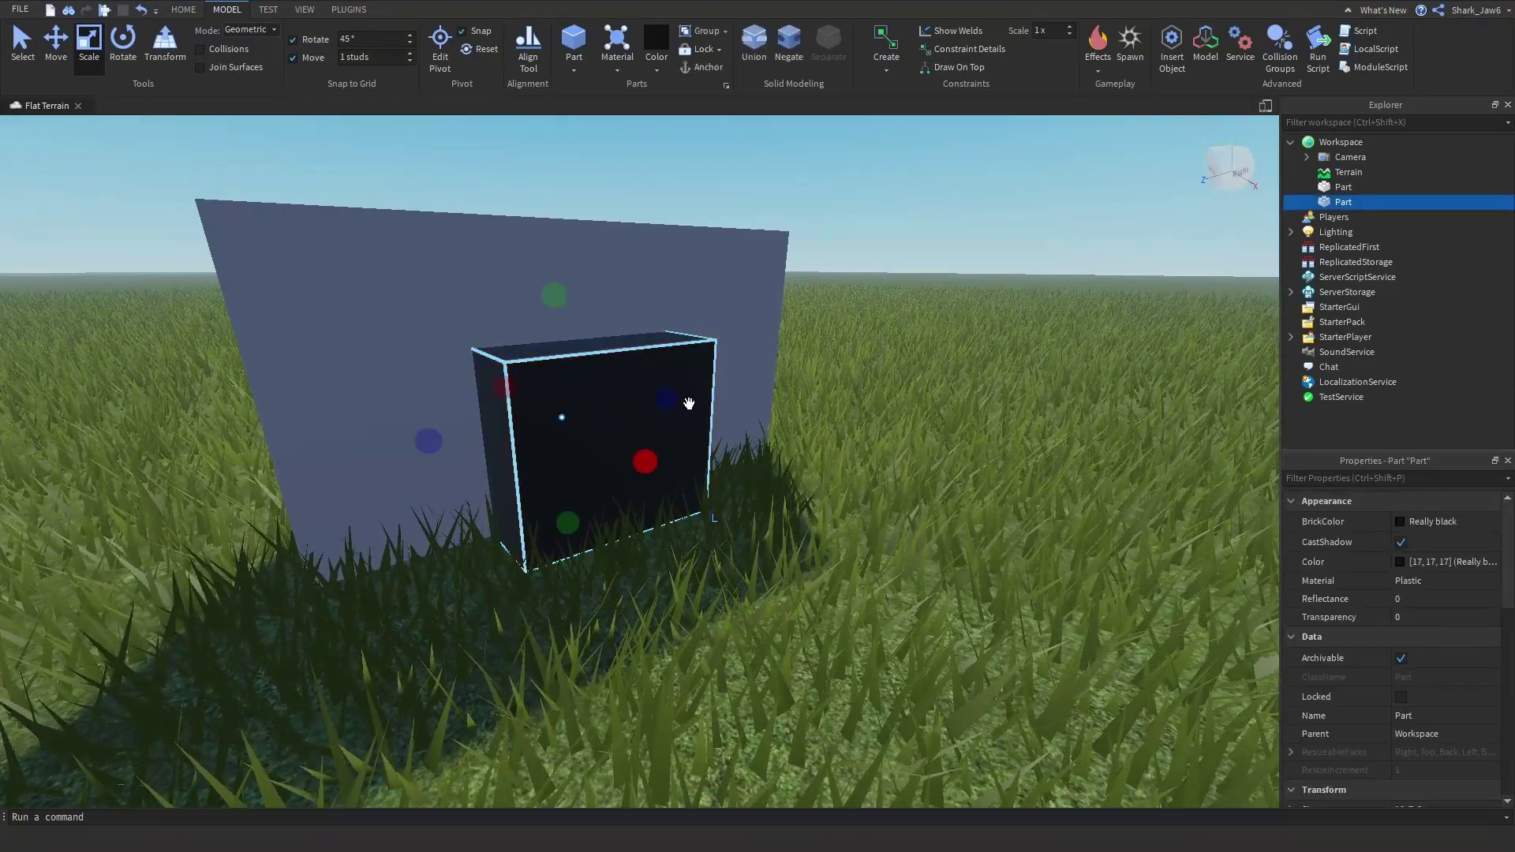
pyautogui.press('s')
pyautogui.press('a')
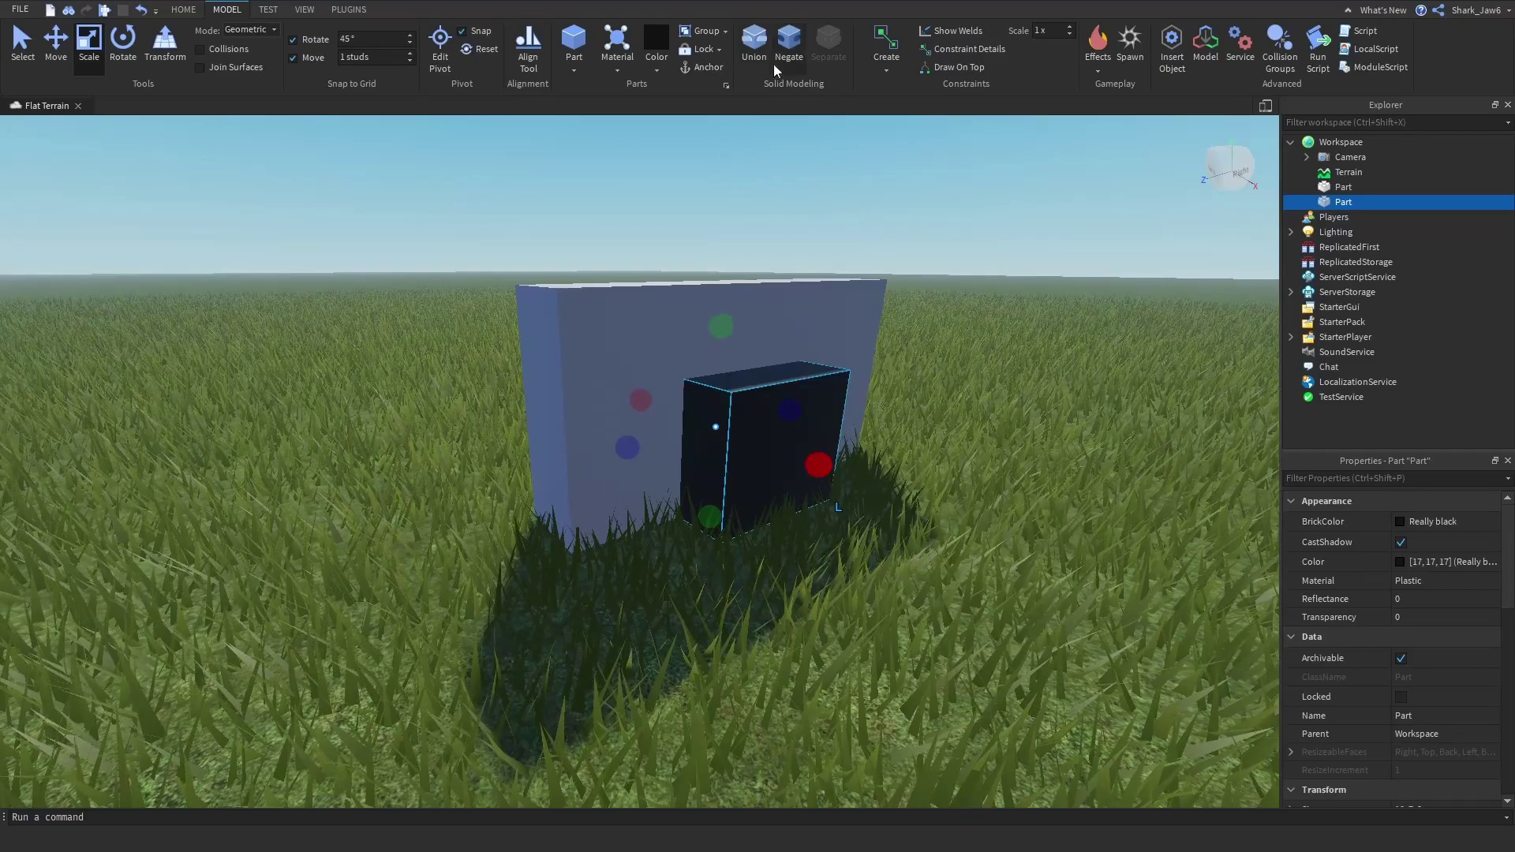
pyautogui.click(785, 49)
pyautogui.click(944, 439)
pyautogui.scroll(6, 676, 403)
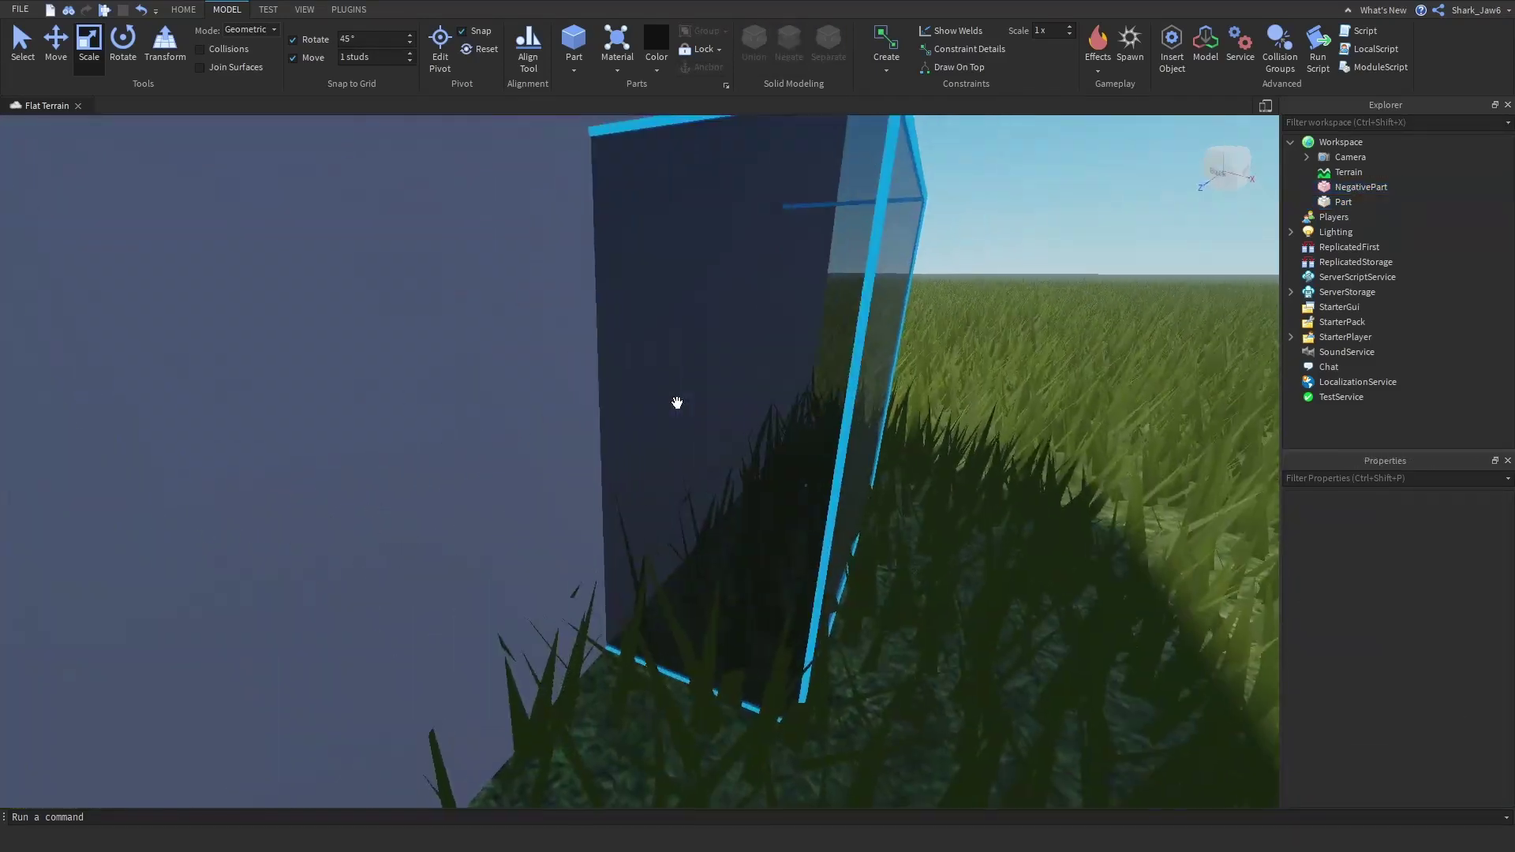
pyautogui.scroll(-6, 812, 379)
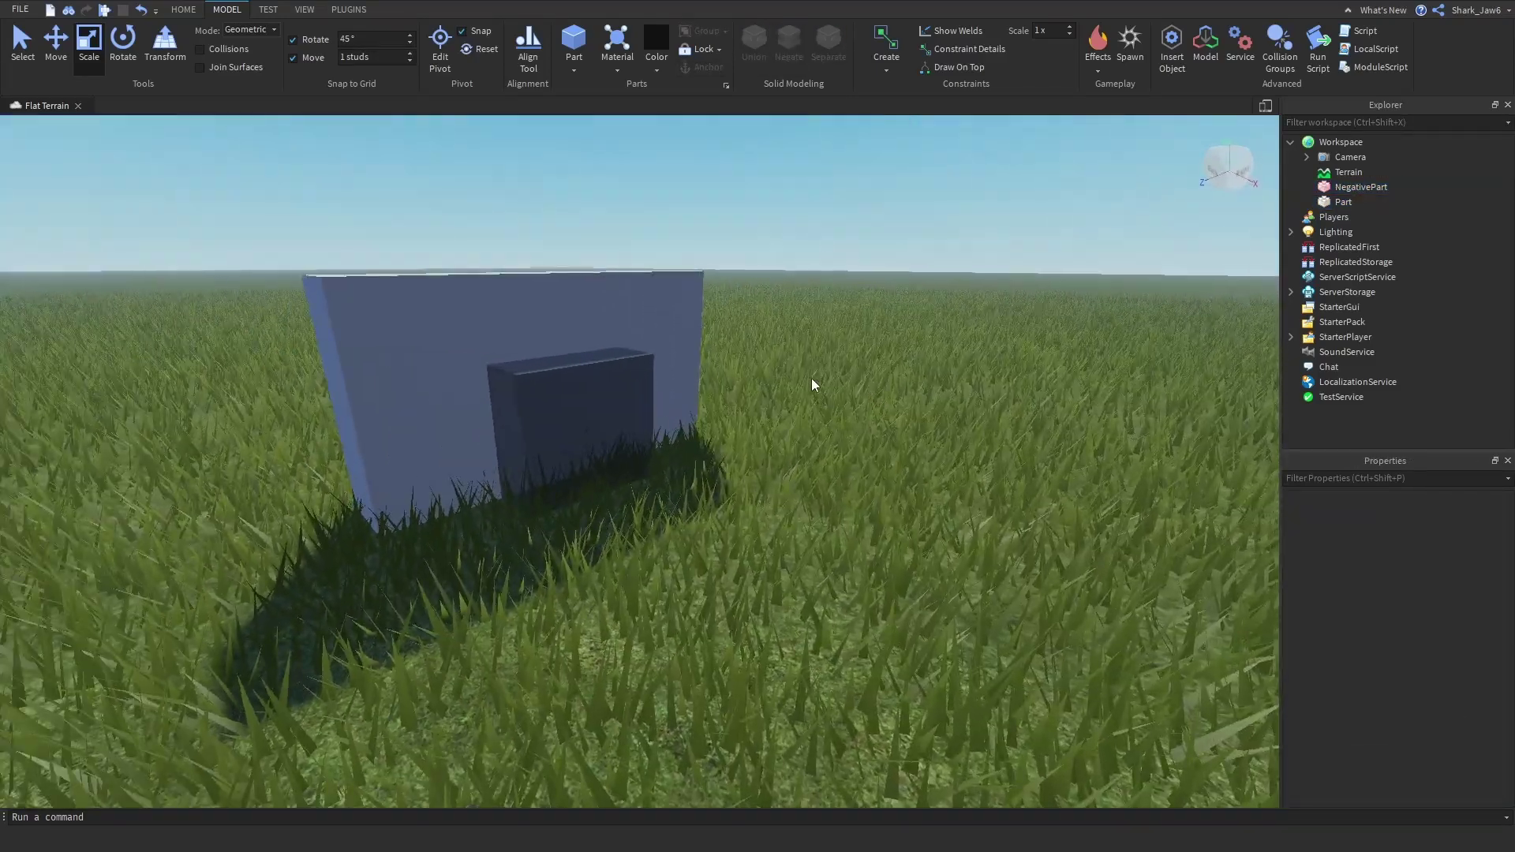
pyautogui.scroll(3, 811, 378)
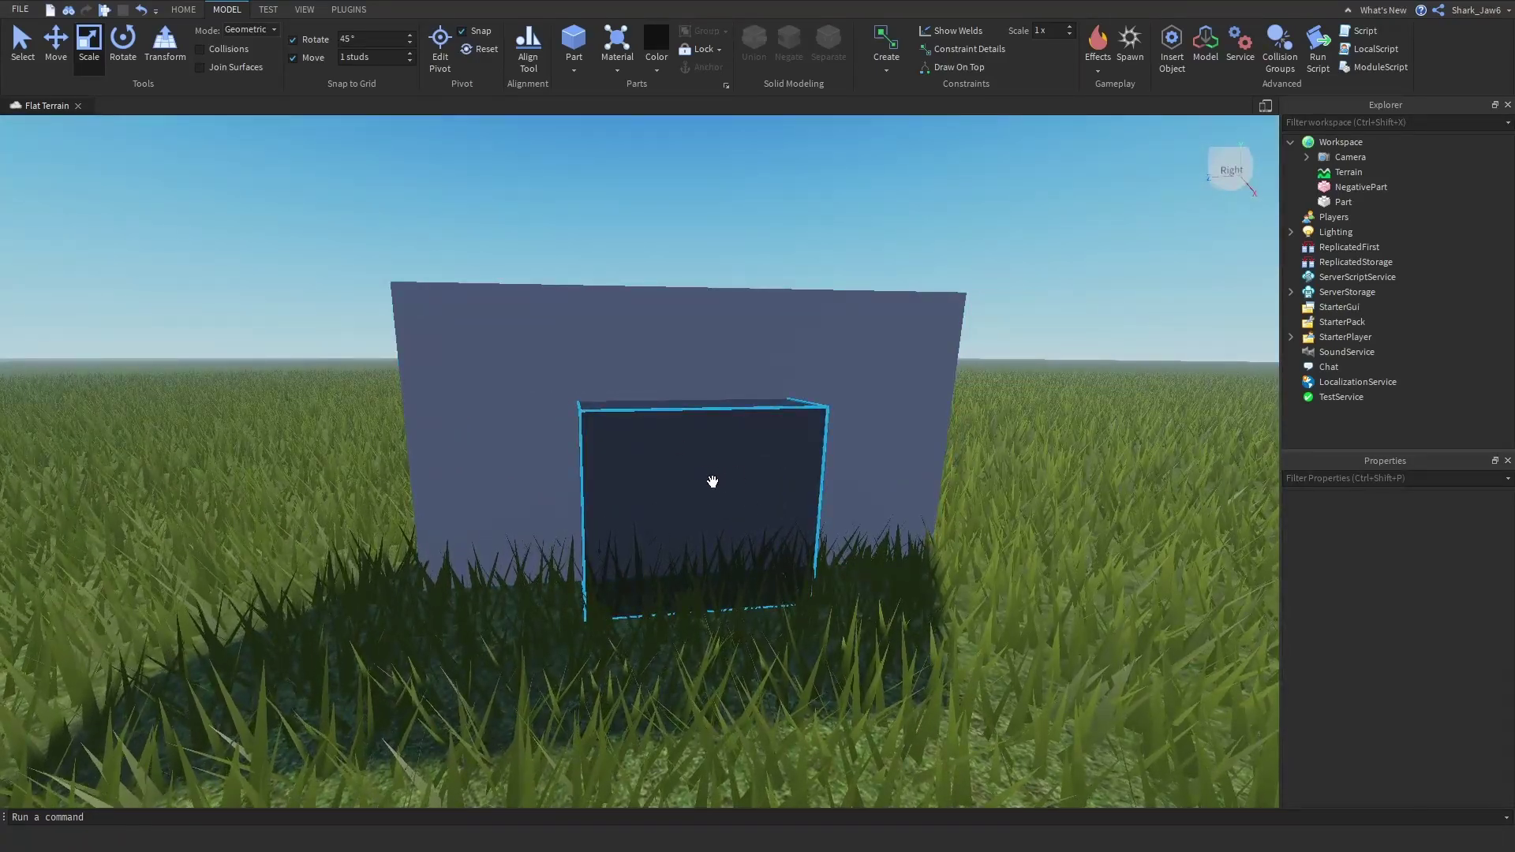
pyautogui.scroll(4, 741, 487)
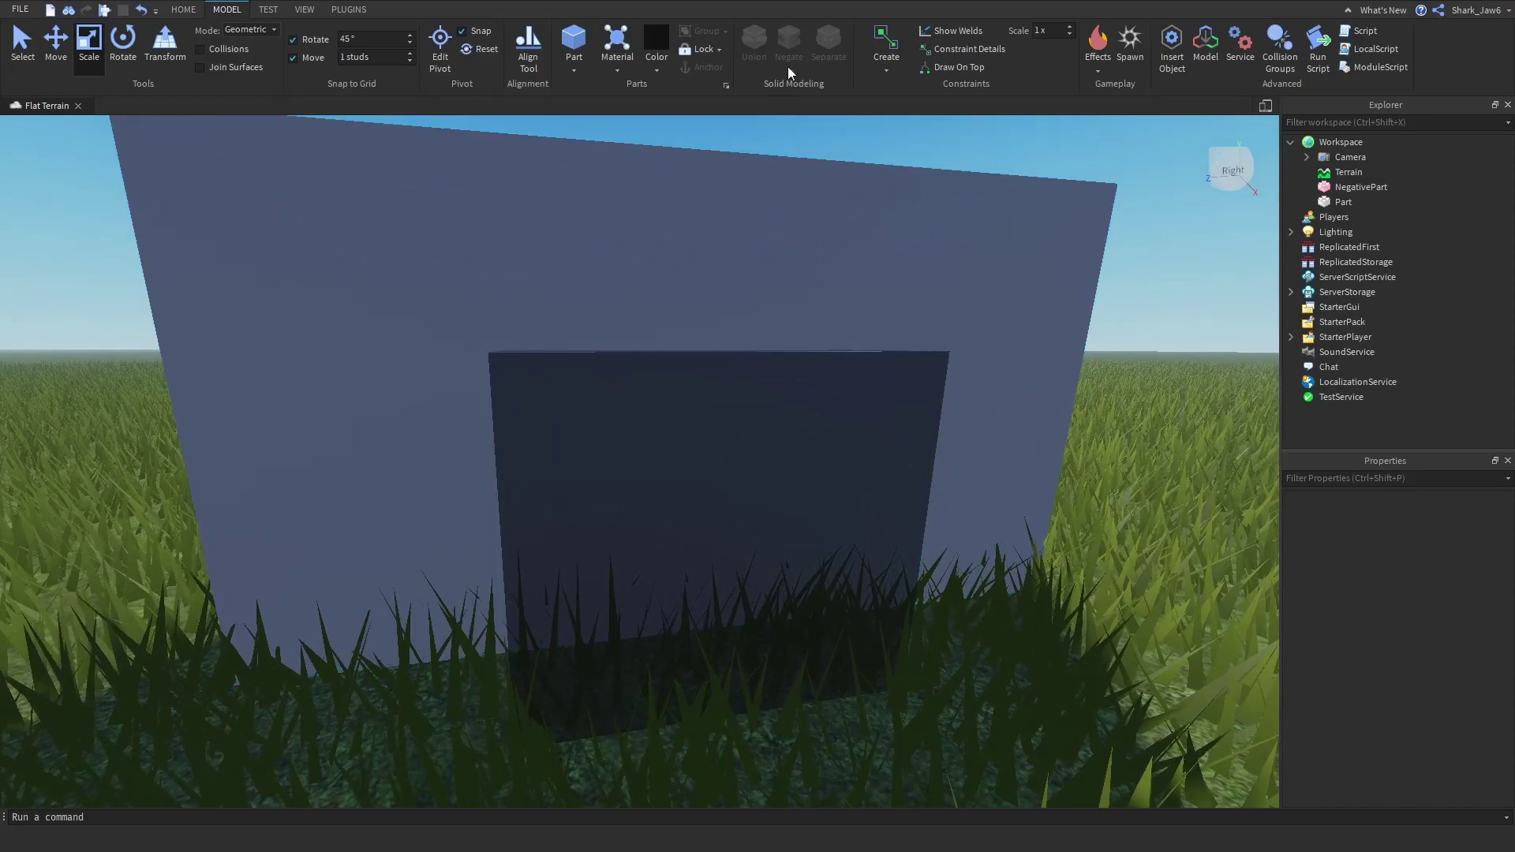
# Try to change the negated block's height, and undo the resize.
pyautogui.click(696, 442)
pyautogui.scroll(-4, 703, 447)
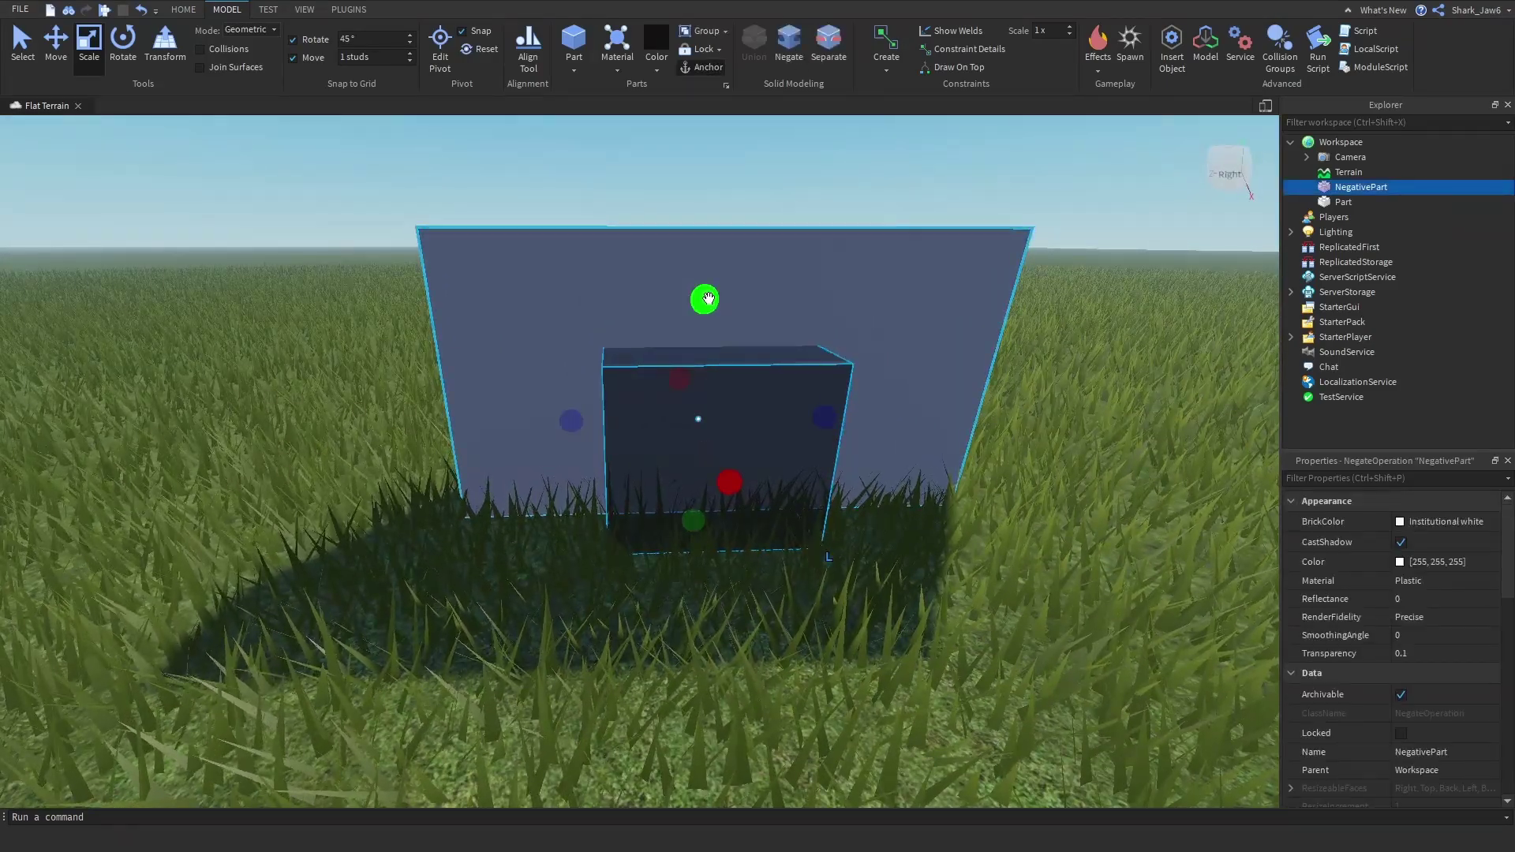
pyautogui.scroll(-4, 710, 292)
pyautogui.keyDown('shift'); pyautogui.moveTo(706, 299); pyautogui.dragTo(755, 338); pyautogui.keyUp('shift')
pyautogui.hotkey('ctrl', 'z')
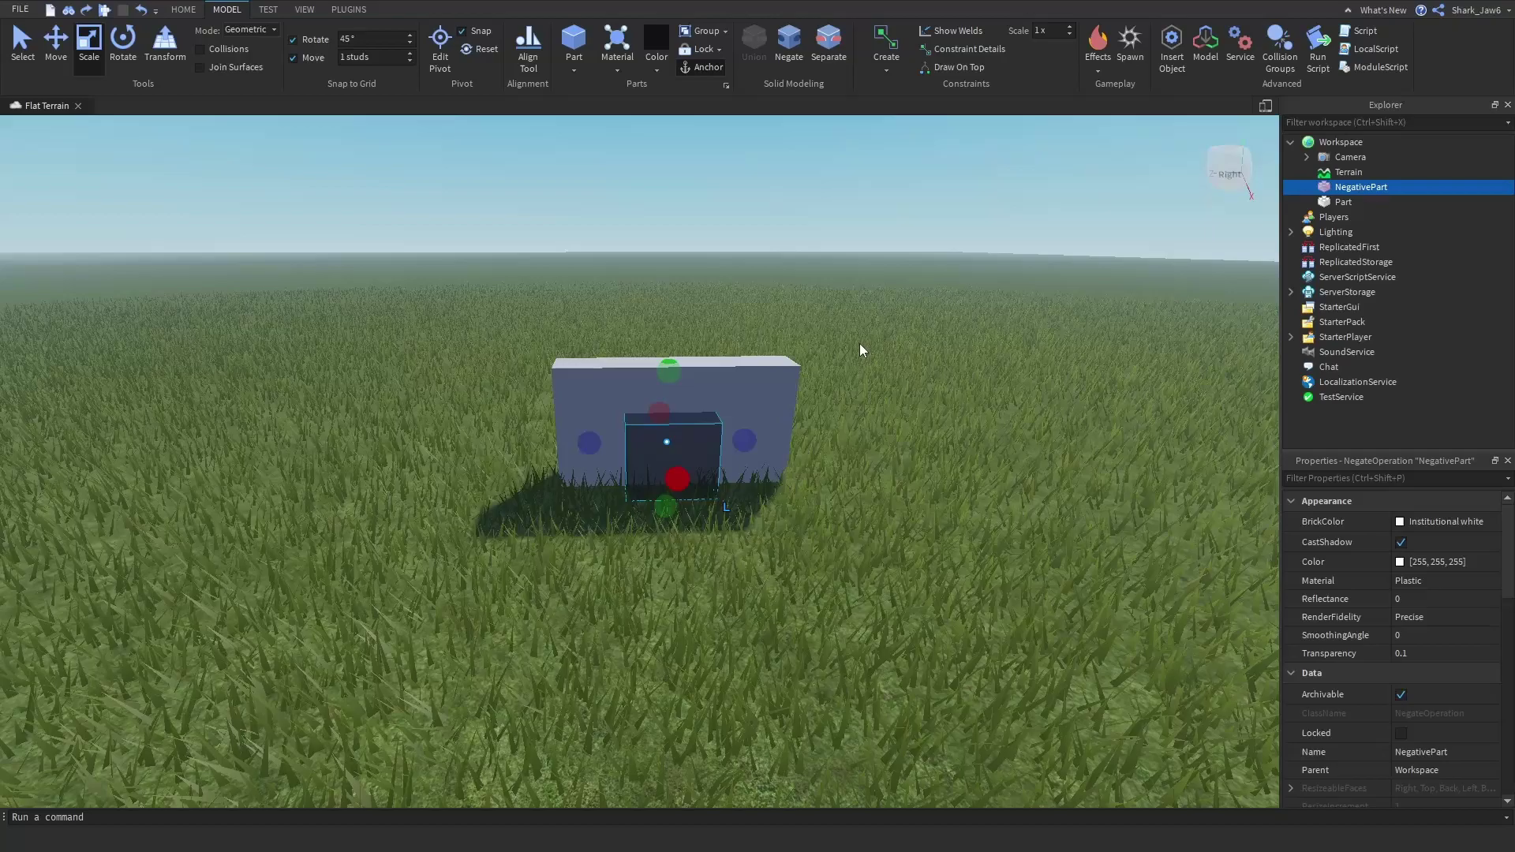
# Union the negated block with the wall to cut a doorway, and examine the opening up close.
pyautogui.click(860, 344)
pyautogui.scroll(4, 633, 439)
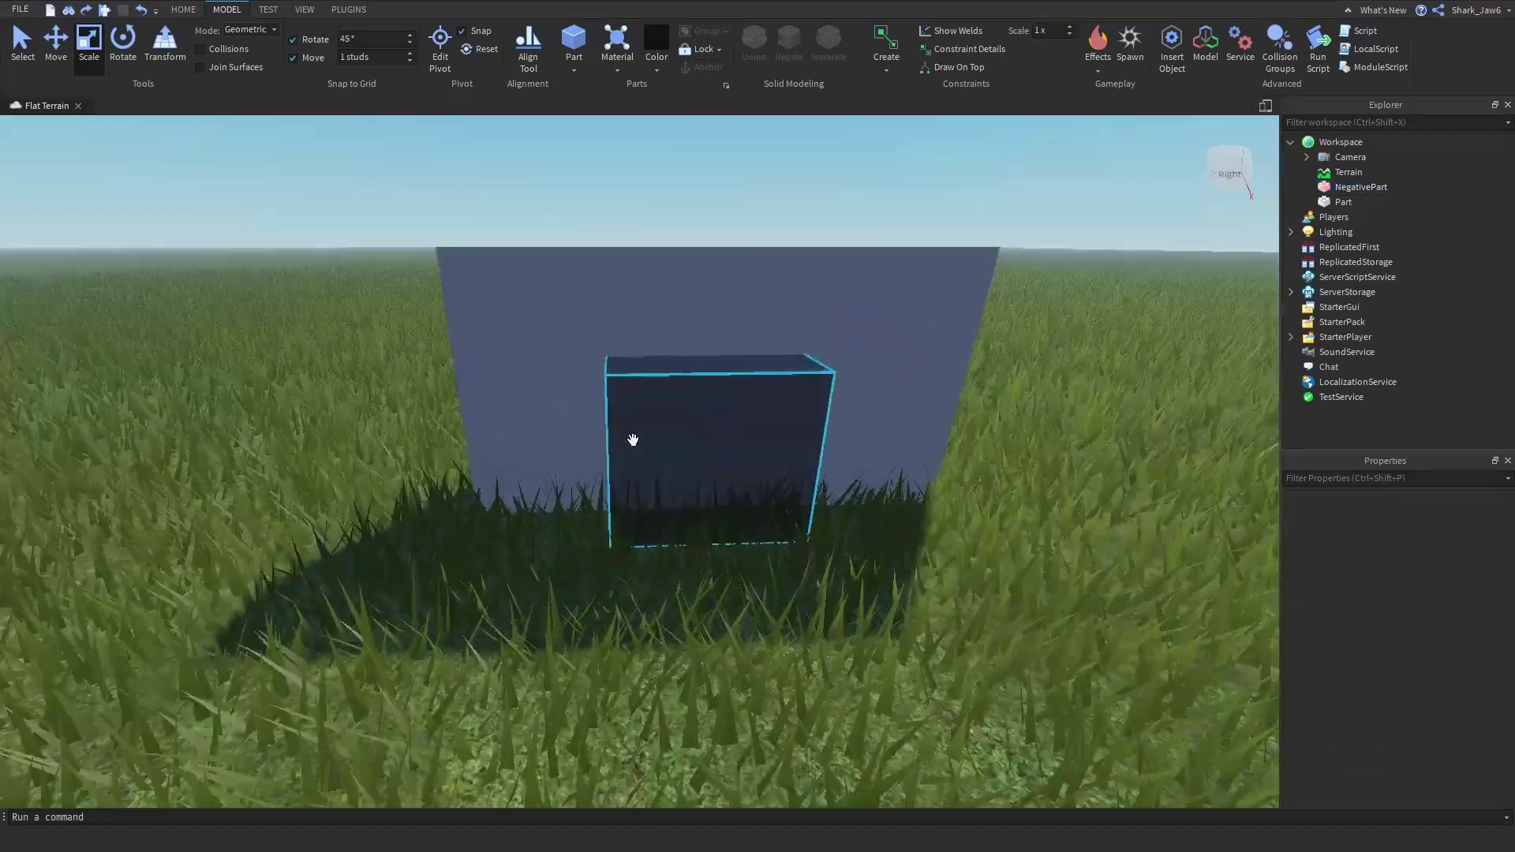
pyautogui.scroll(2, 633, 440)
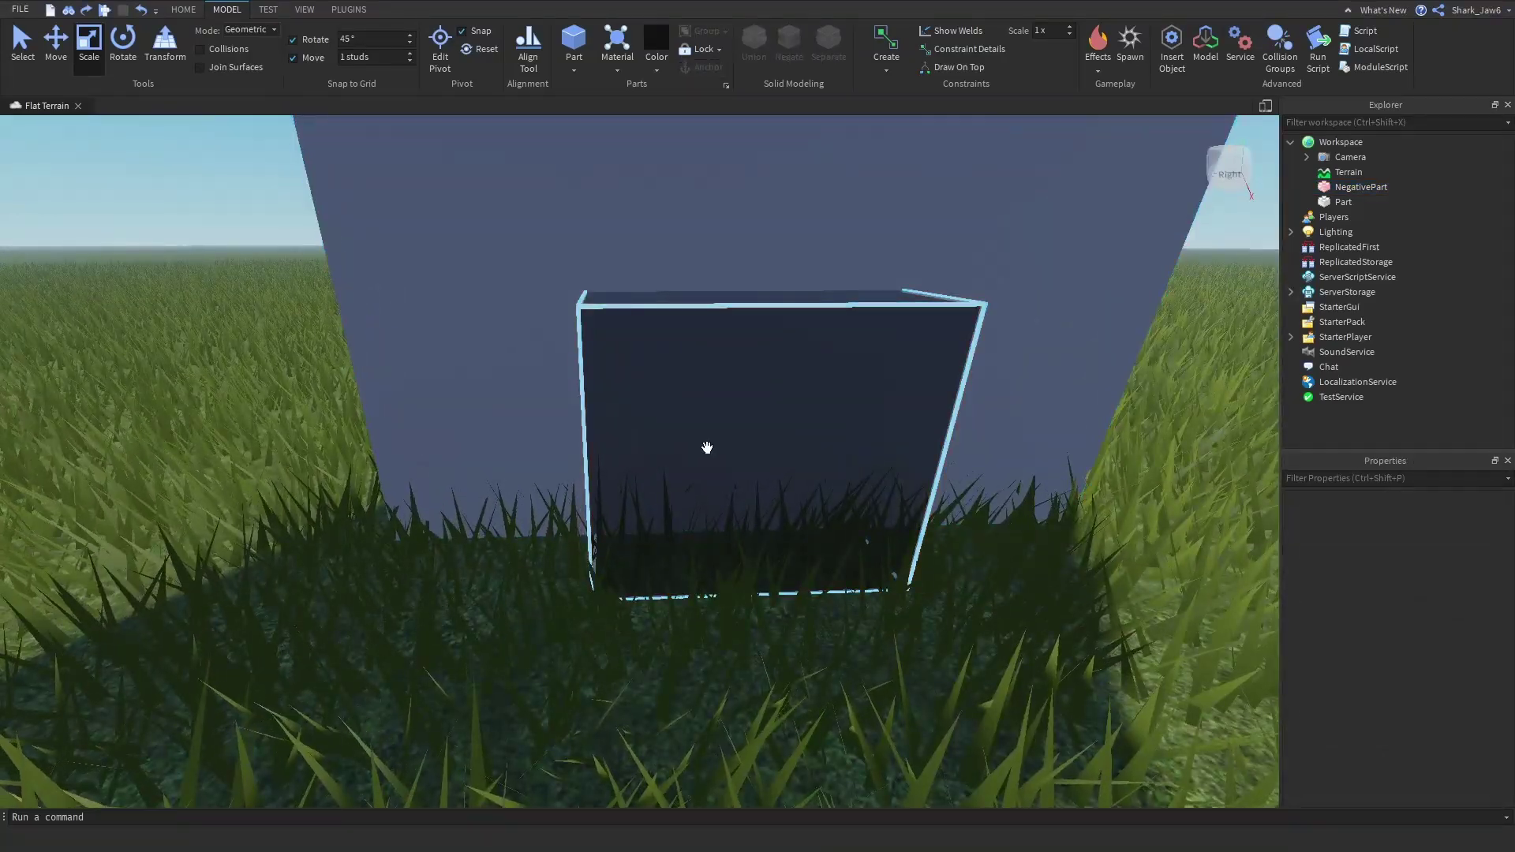
pyautogui.scroll(-8, 920, 471)
pyautogui.moveTo(950, 261); pyautogui.dragTo(472, 562)
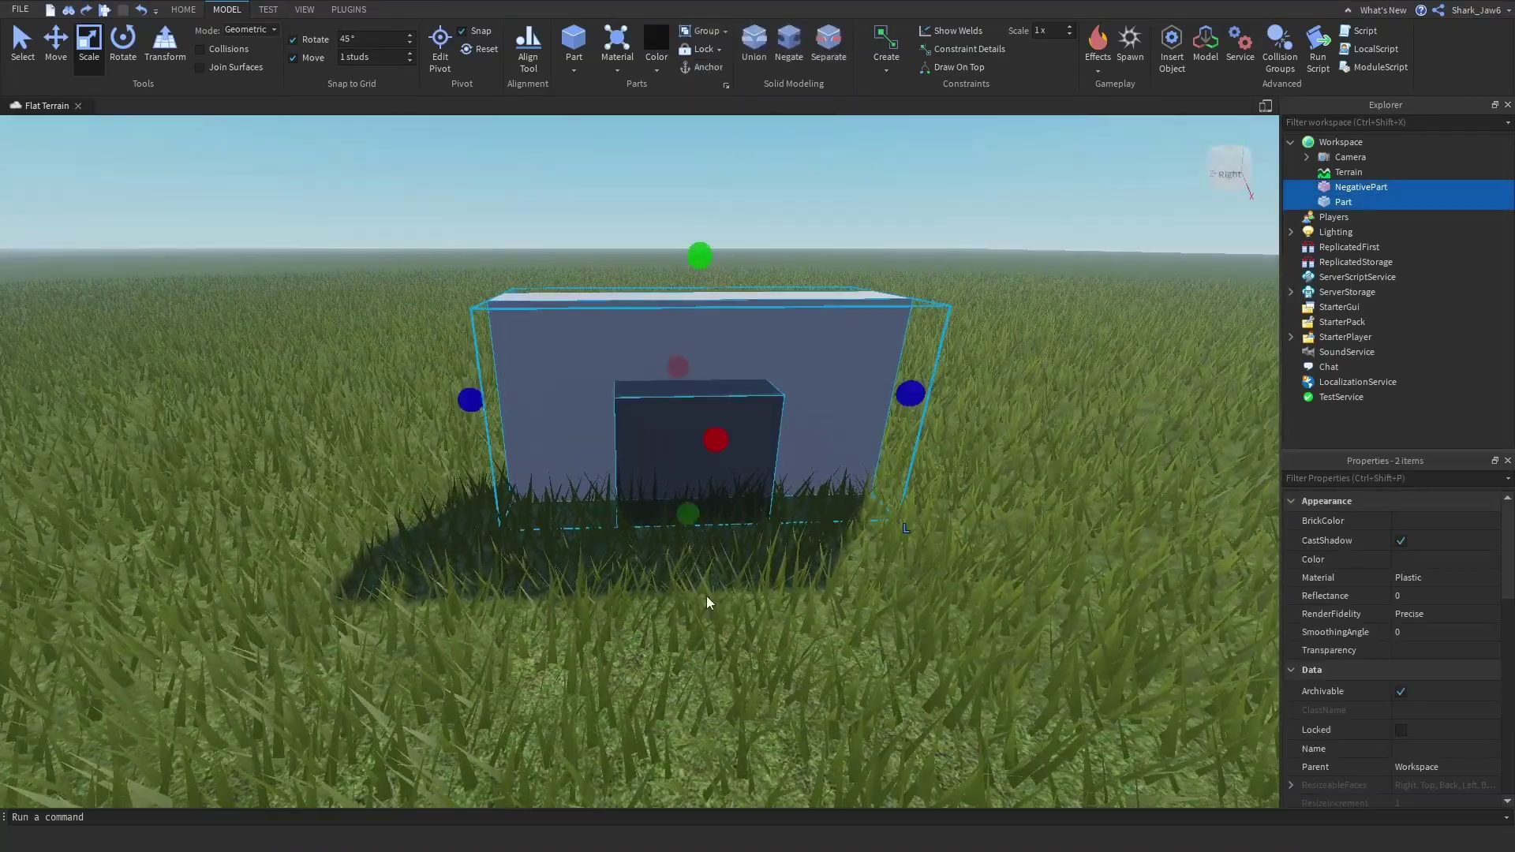
pyautogui.click(742, 56)
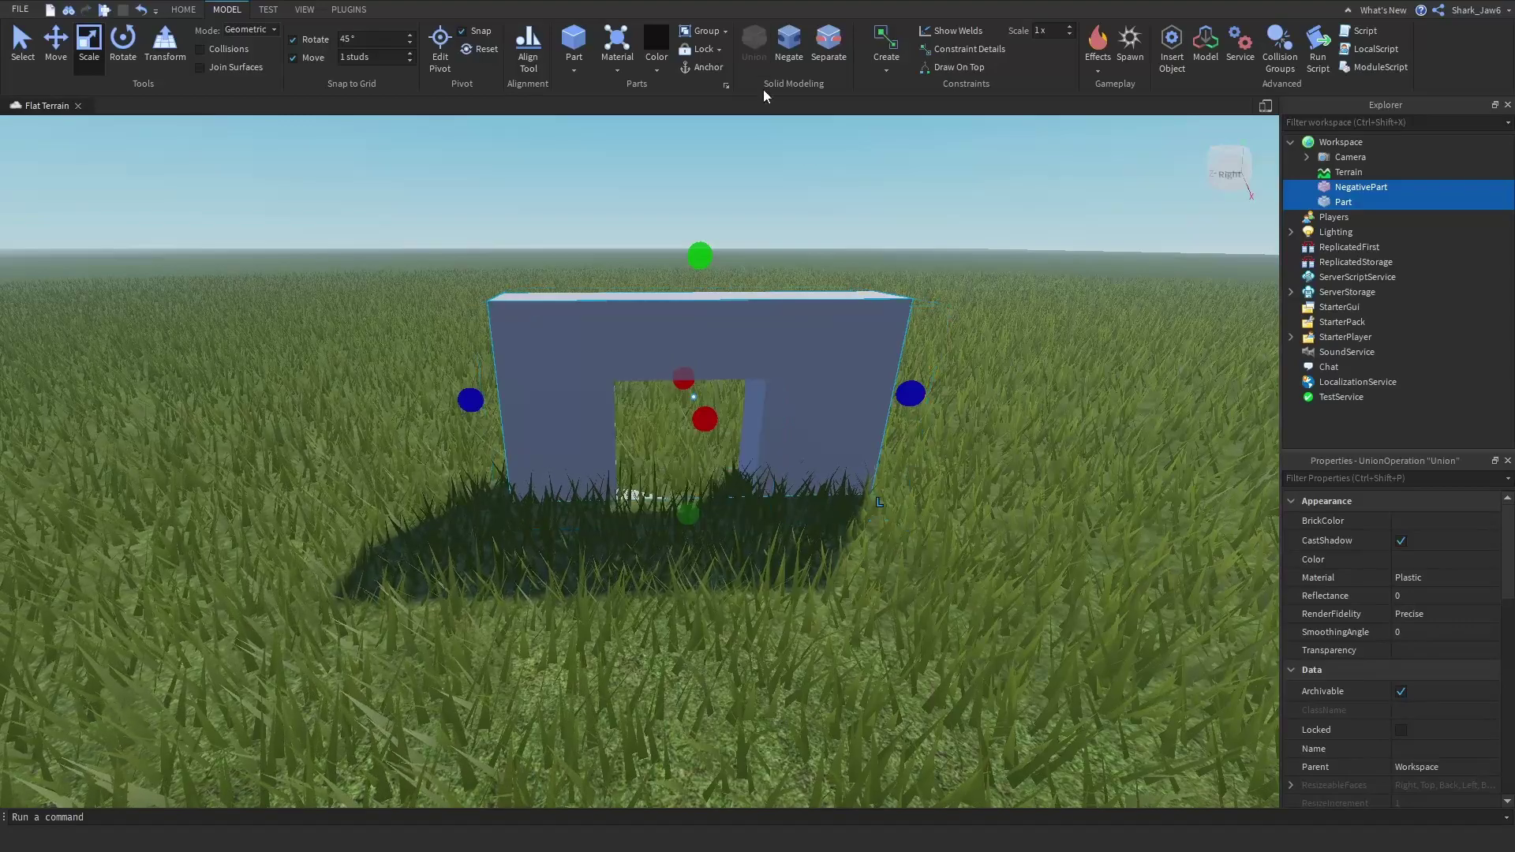
pyautogui.click(1008, 513)
pyautogui.scroll(6, 963, 497)
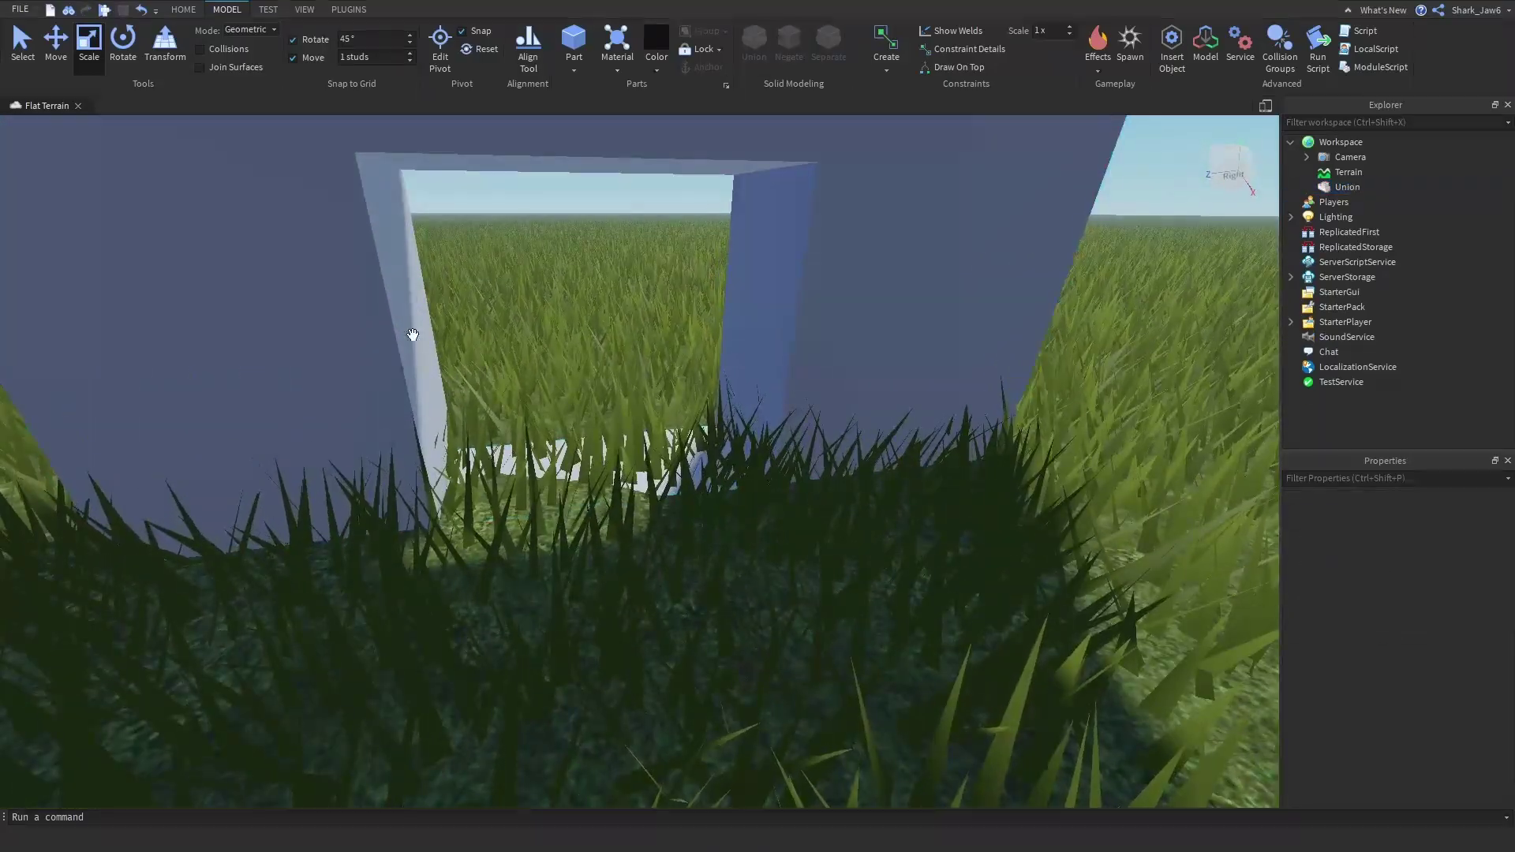
pyautogui.scroll(3, 628, 502)
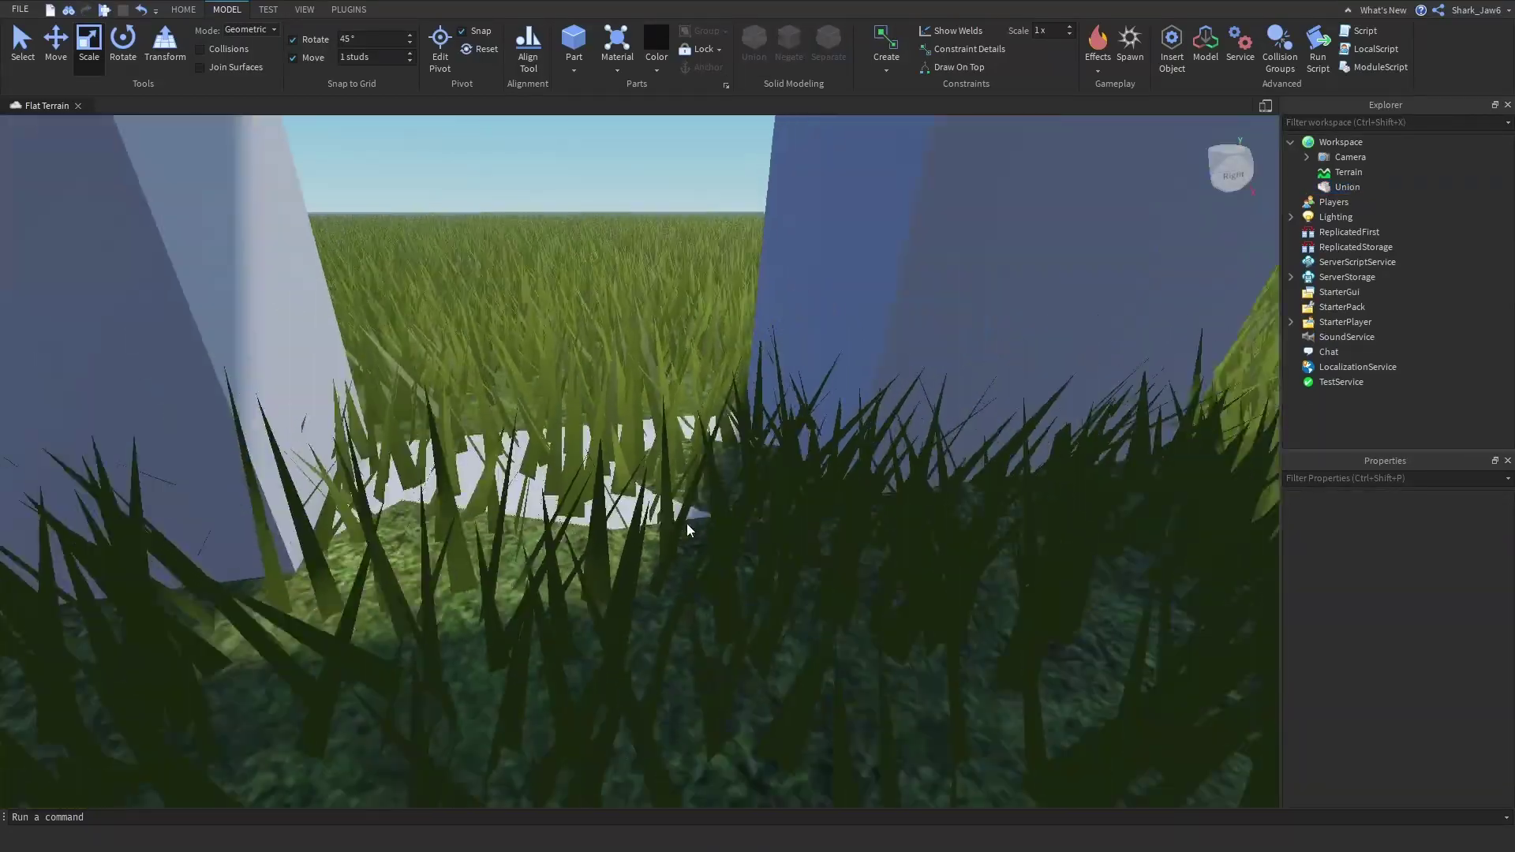
# Undo the union and the negation of the black block.
pyautogui.scroll(-8, 688, 531)
pyautogui.hotkey('ctrl', 'z')
pyautogui.hotkey('ctrl', 'z')
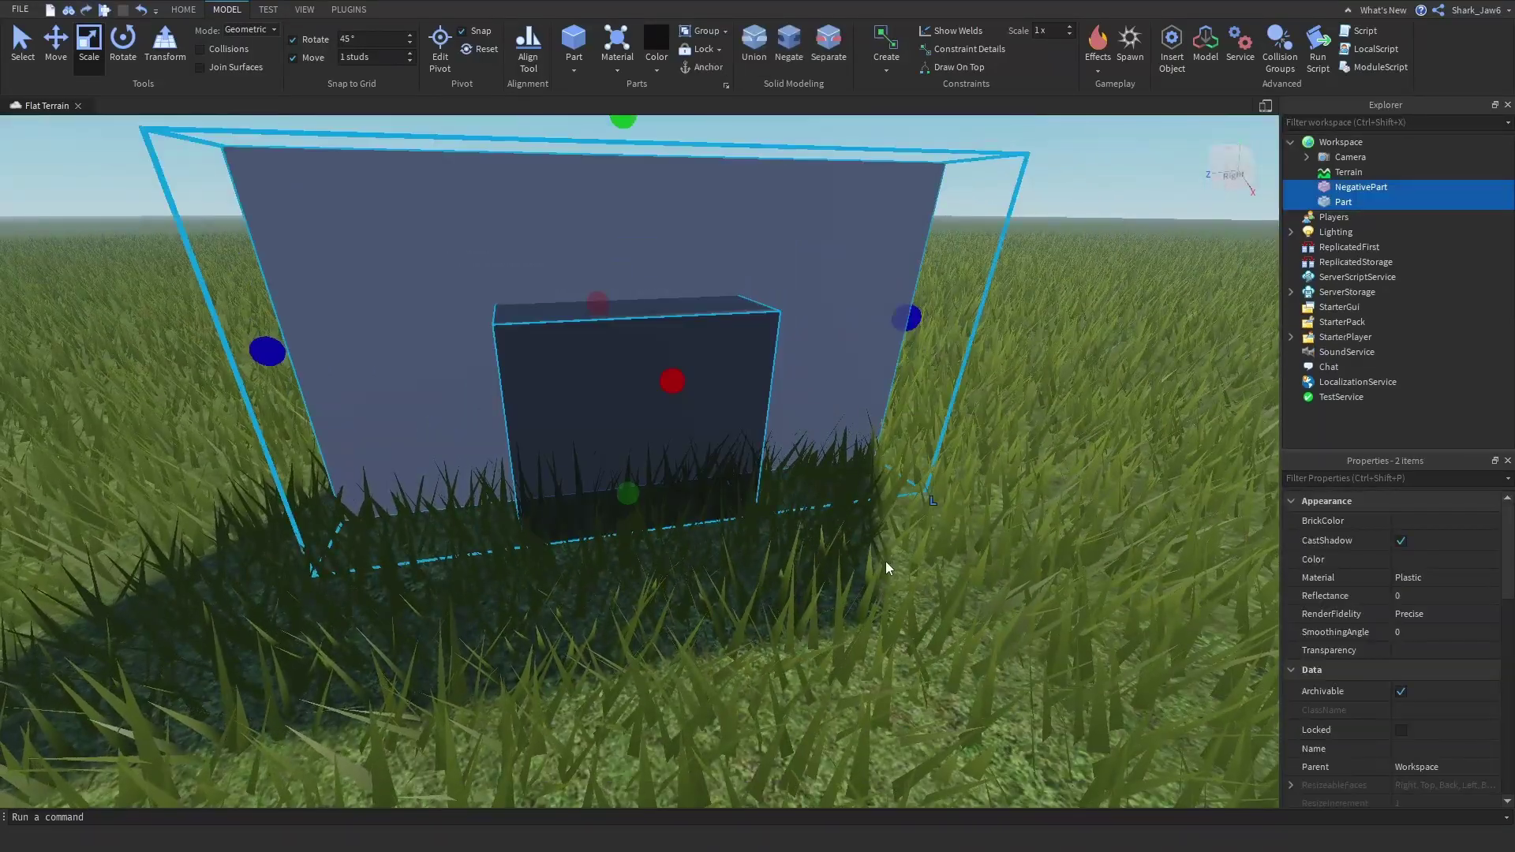
pyautogui.click(889, 562)
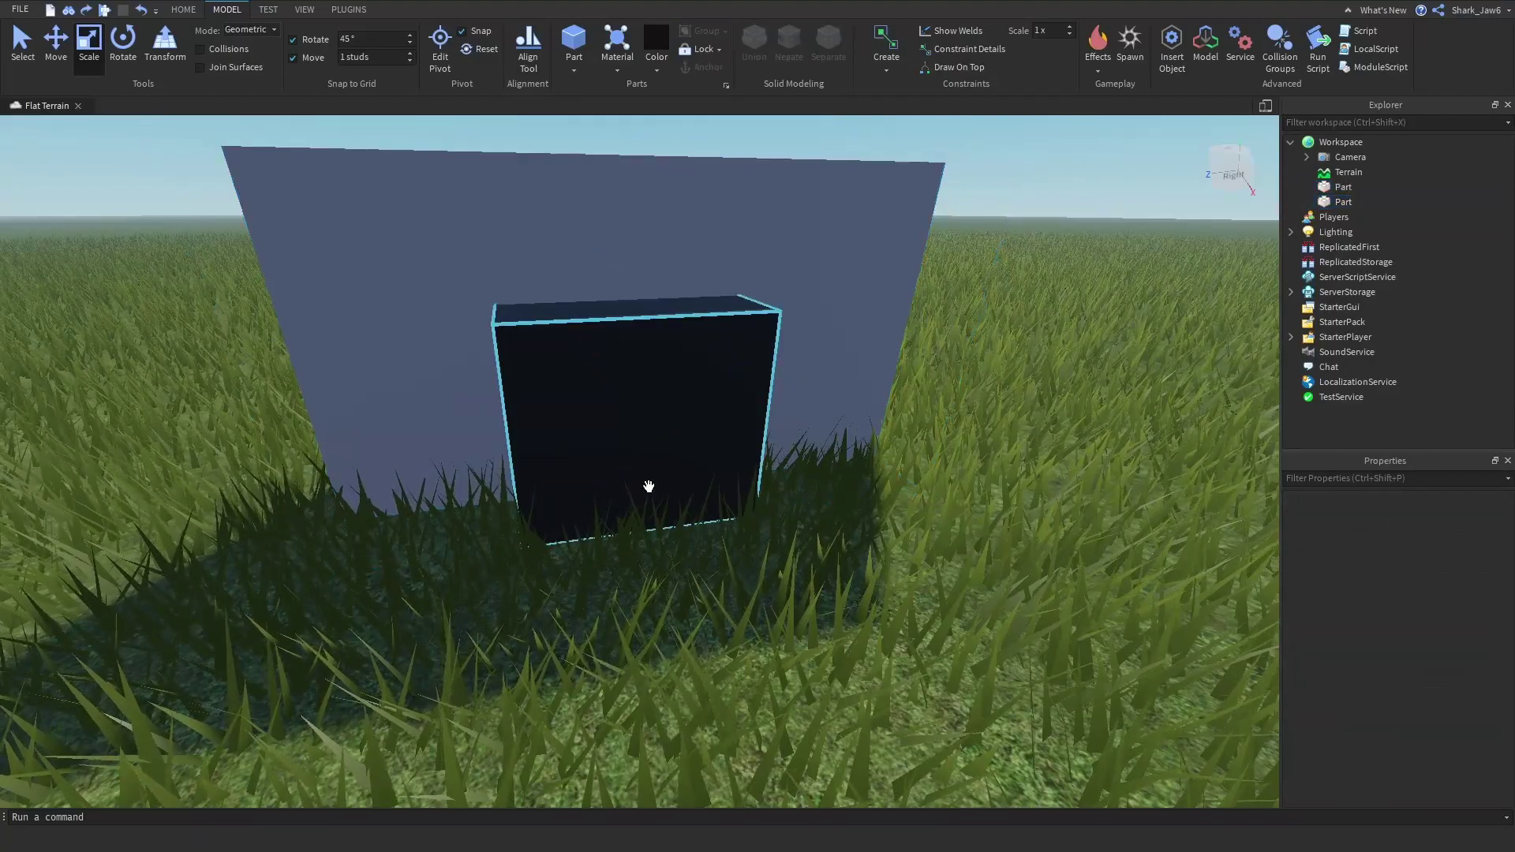
# Extend the black block downward at its base so it reaches further into the ground.
pyautogui.click(649, 486)
pyautogui.moveTo(616, 496); pyautogui.dragTo(612, 530)
pyautogui.click(794, 617)
pyautogui.scroll(-3, 997, 207)
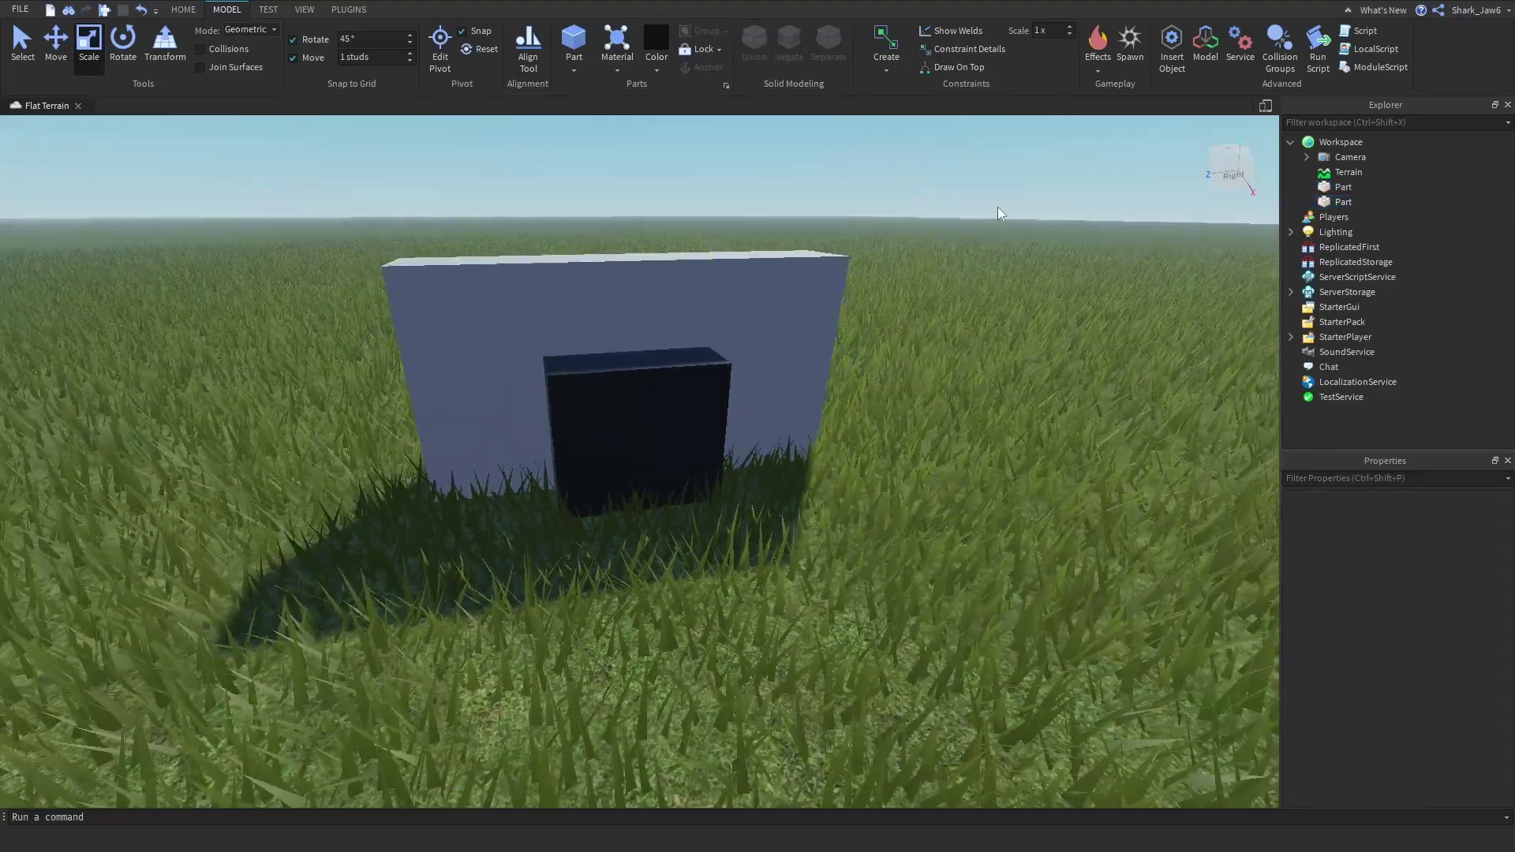
# Union the wall with the black block as solid parts, and separate them again.
pyautogui.moveTo(998, 206); pyautogui.dragTo(461, 563)
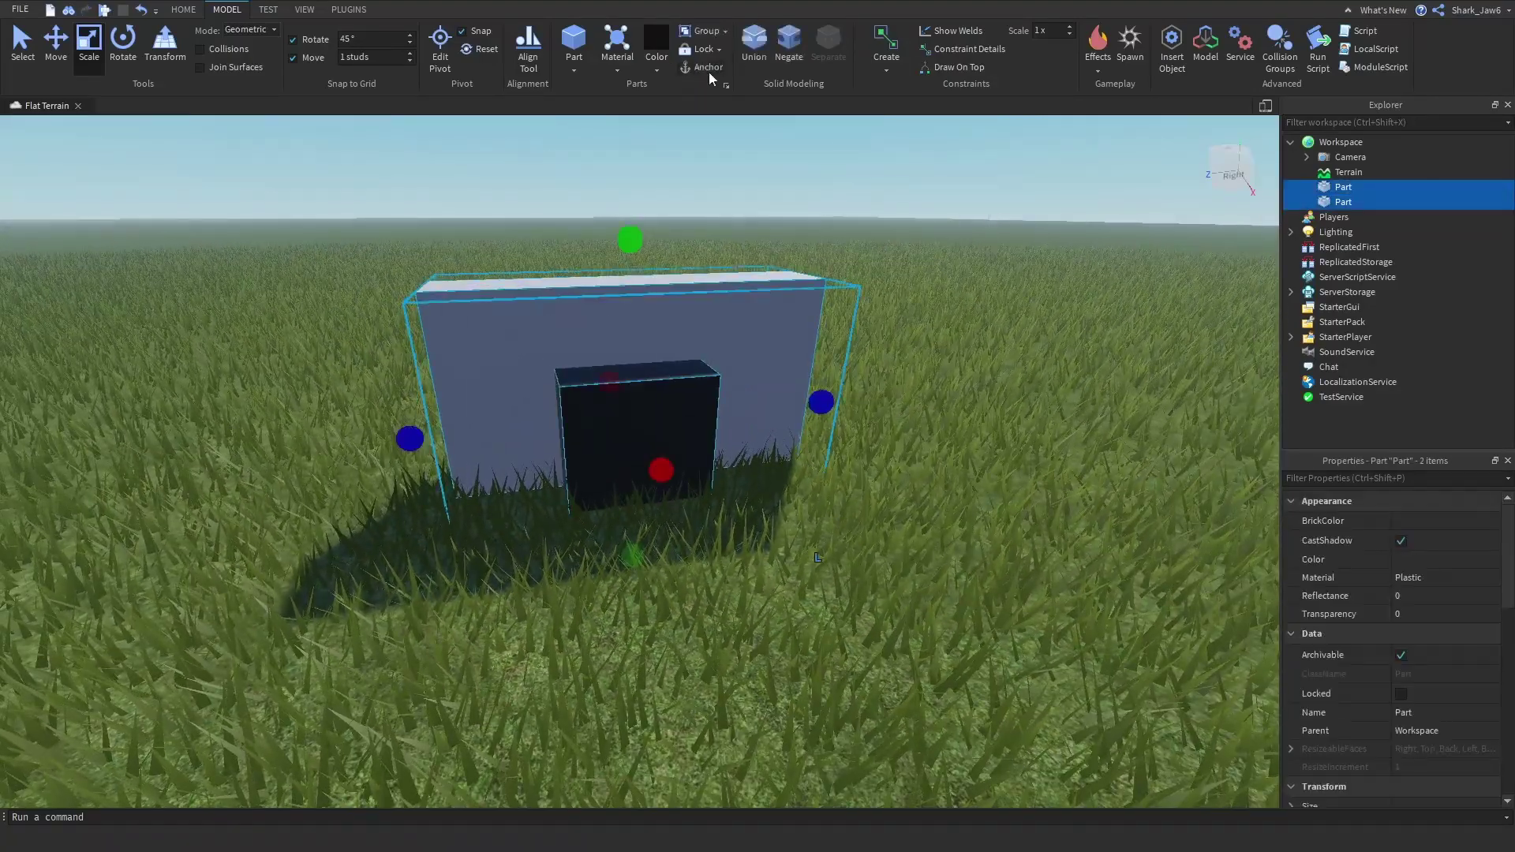
pyautogui.hotkey('ctrl', 'shift', 'g')
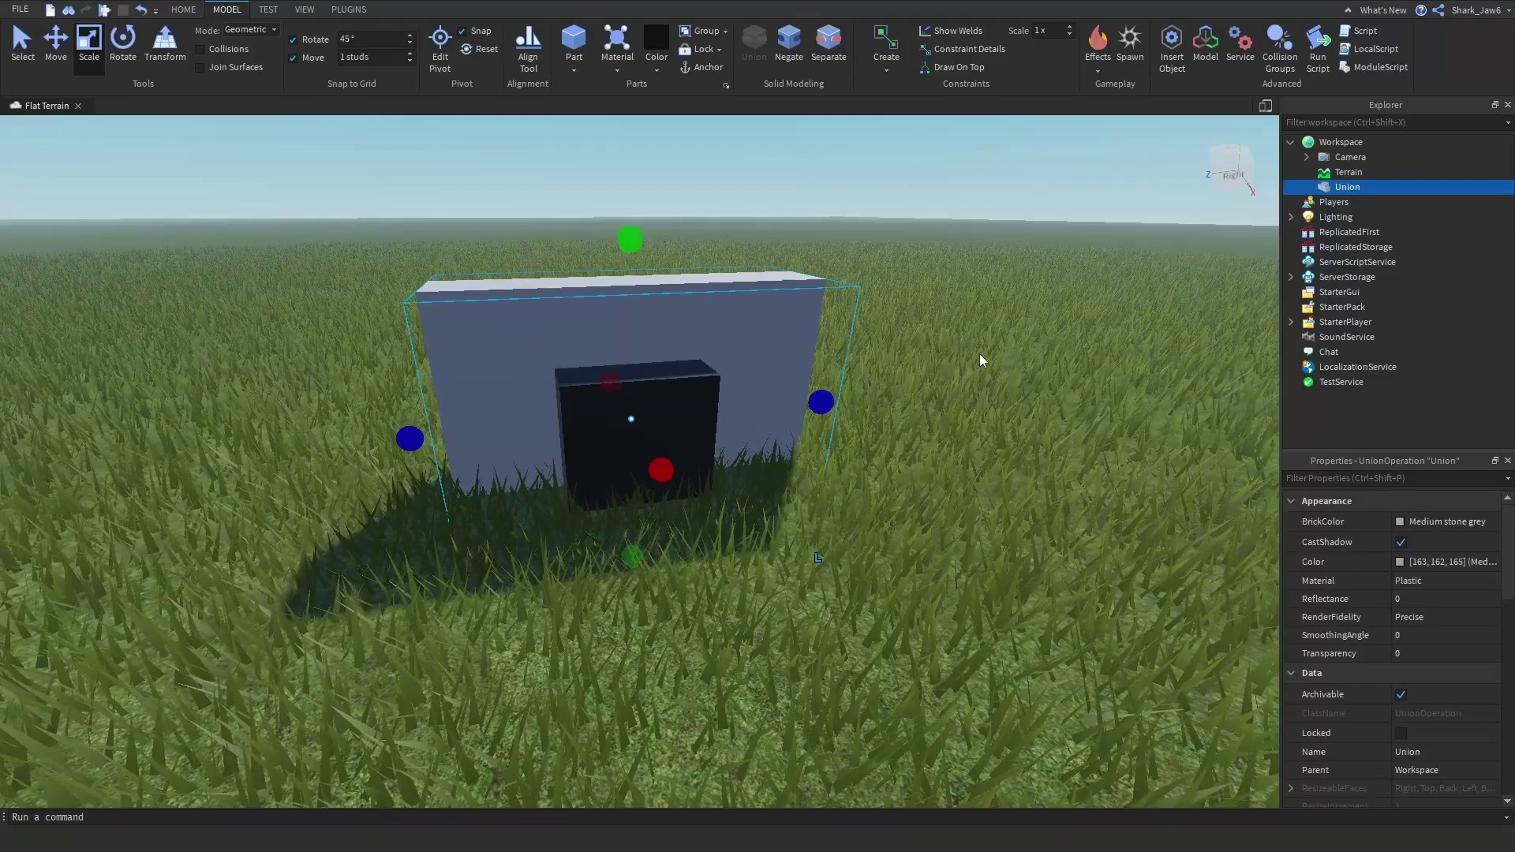
pyautogui.hotkey('ctrl', 'shift', 'u')
pyautogui.click(888, 194)
# Negate the black block and union it with the wall to cut out a doorway.
pyautogui.click(609, 415)
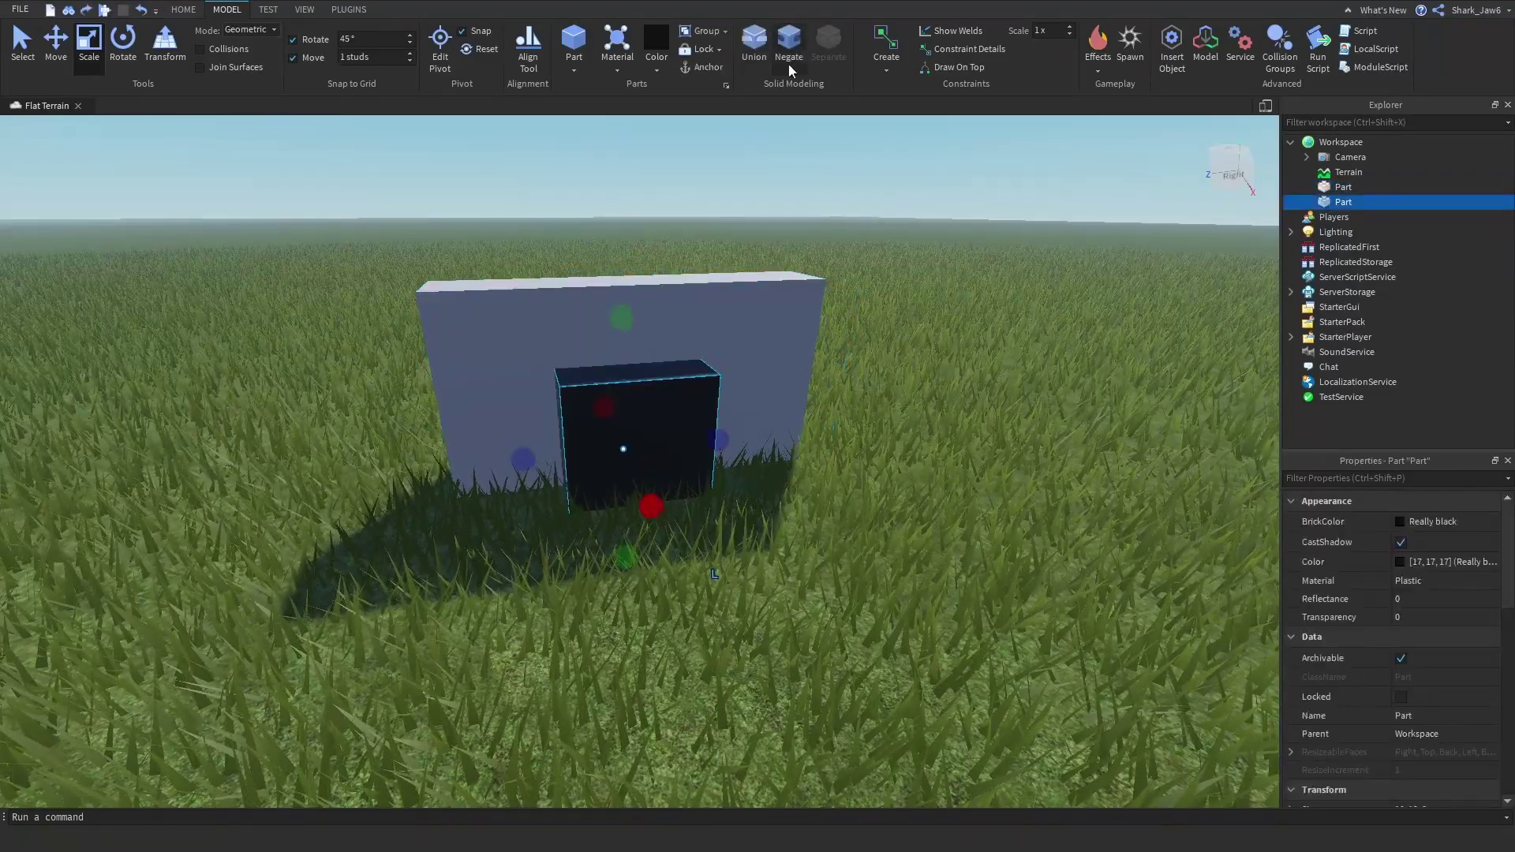
pyautogui.click(788, 62)
pyautogui.moveTo(887, 223); pyautogui.dragTo(464, 597)
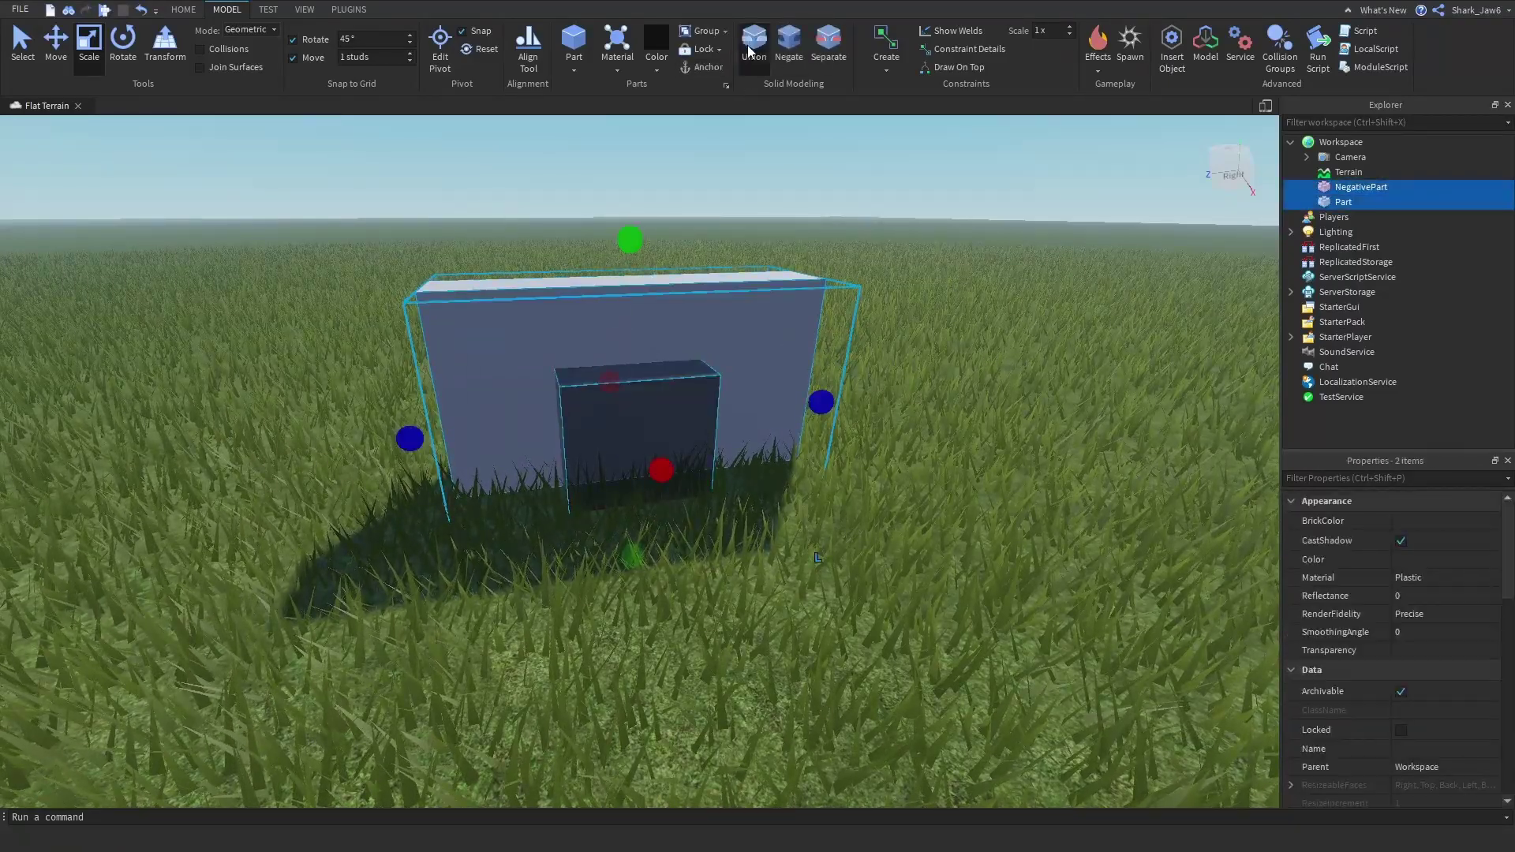
pyautogui.click(754, 44)
pyautogui.click(985, 365)
# Examine the cut doorway and the wall around it from near and far.
pyautogui.scroll(-10, 985, 365)
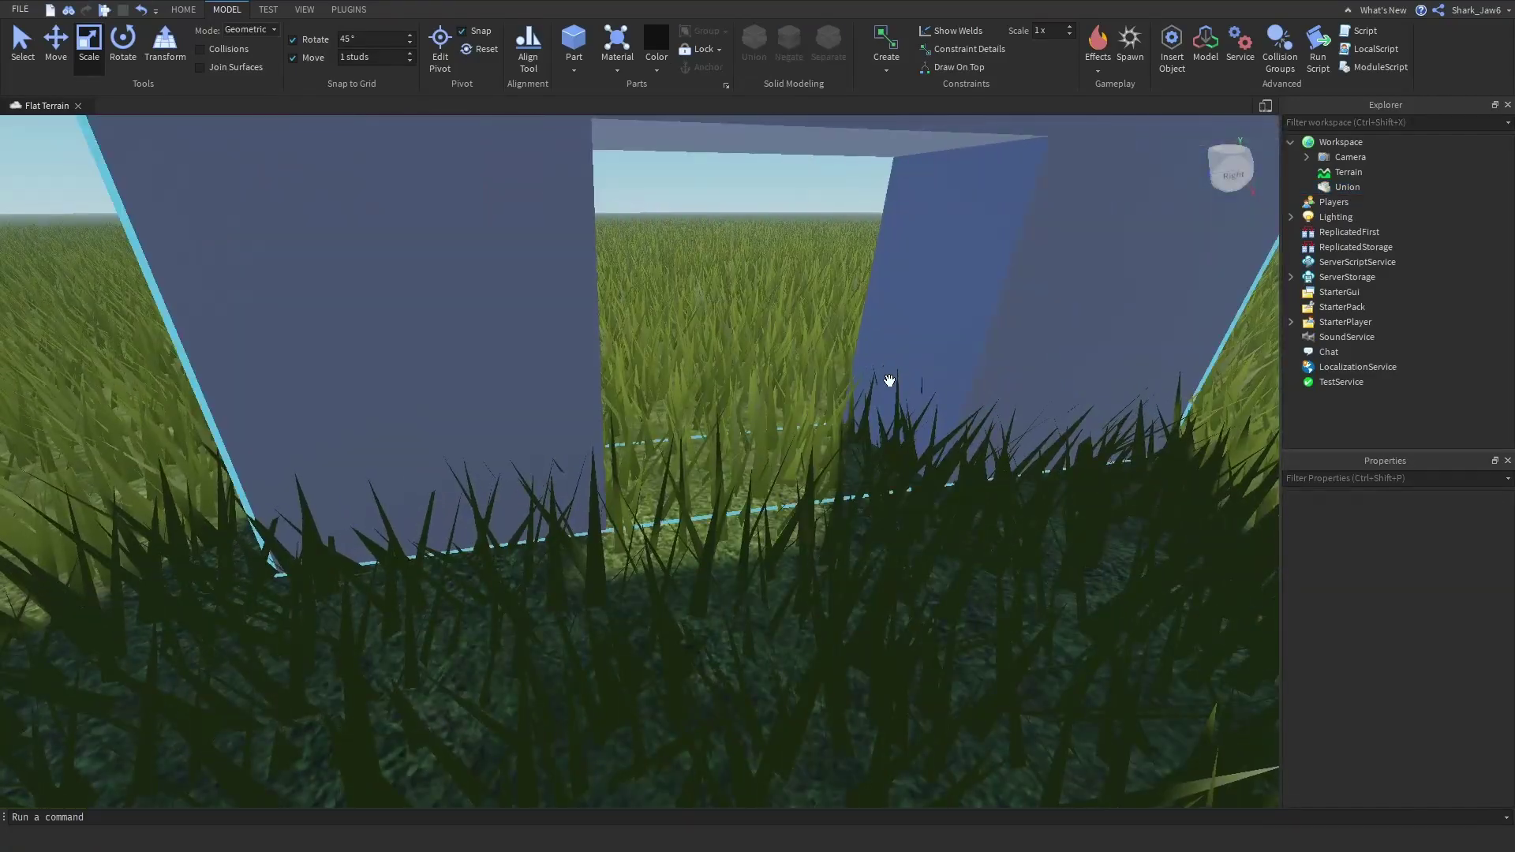
pyautogui.scroll(10, 889, 381)
pyautogui.scroll(-5, 652, 389)
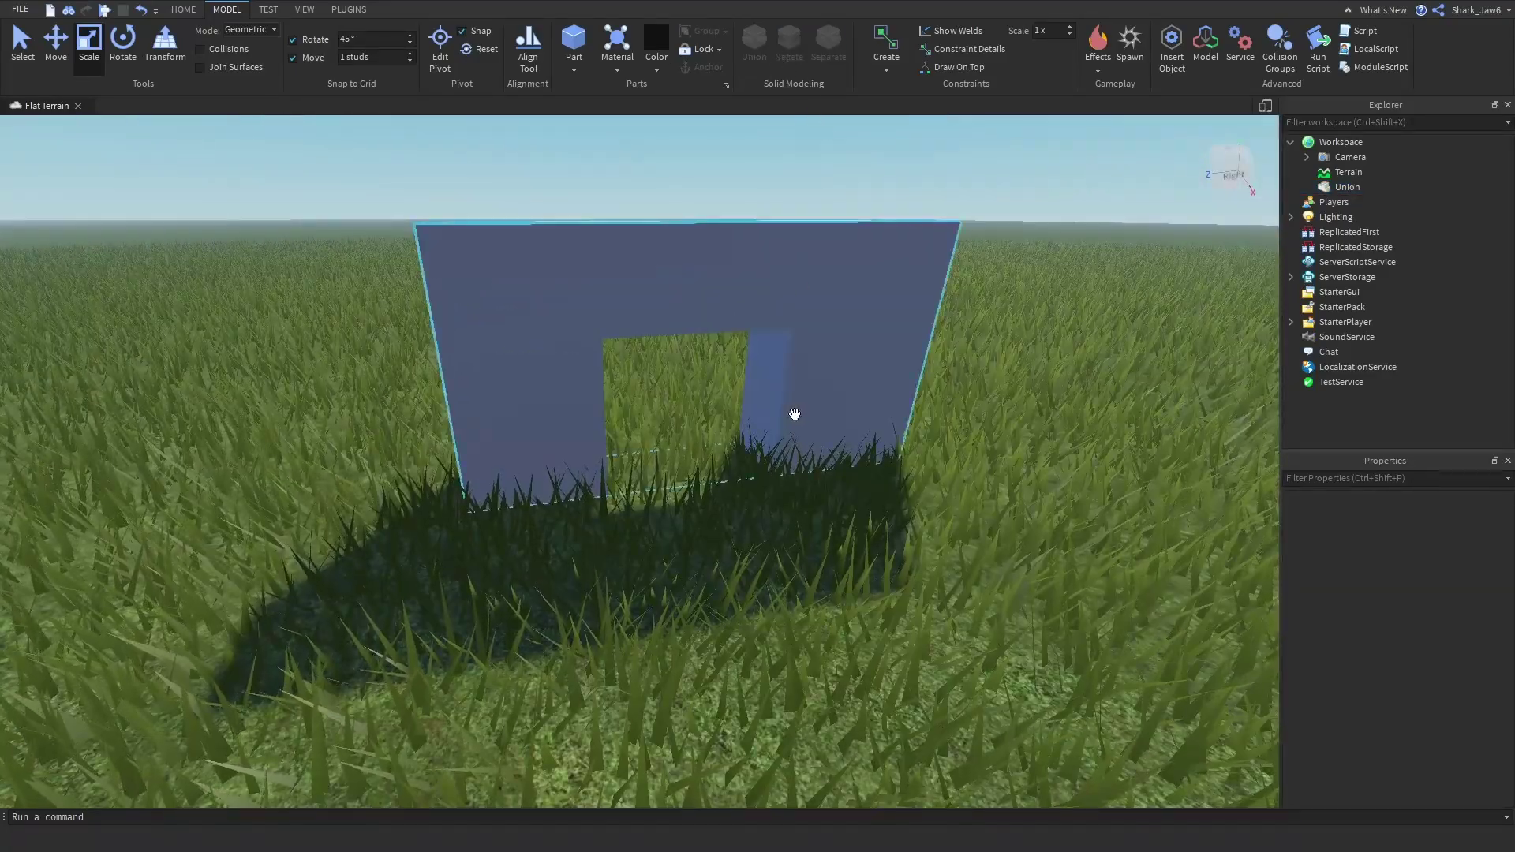
pyautogui.scroll(-4, 839, 424)
pyautogui.moveTo(840, 423); pyautogui.dragTo(827, 281, button='right')
pyautogui.scroll(3, 827, 281)
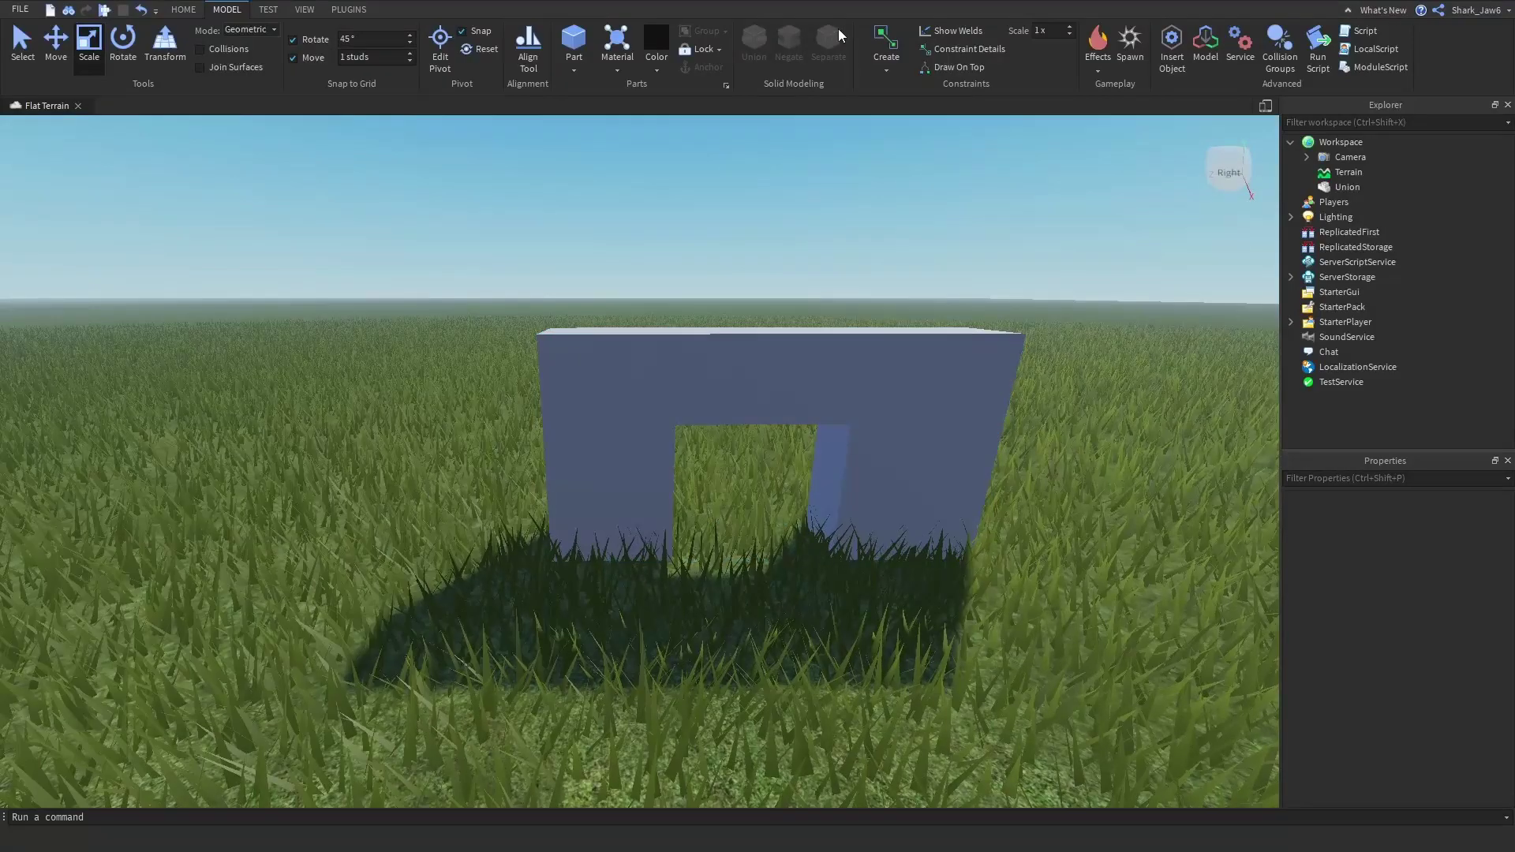
pyautogui.scroll(3, 915, 298)
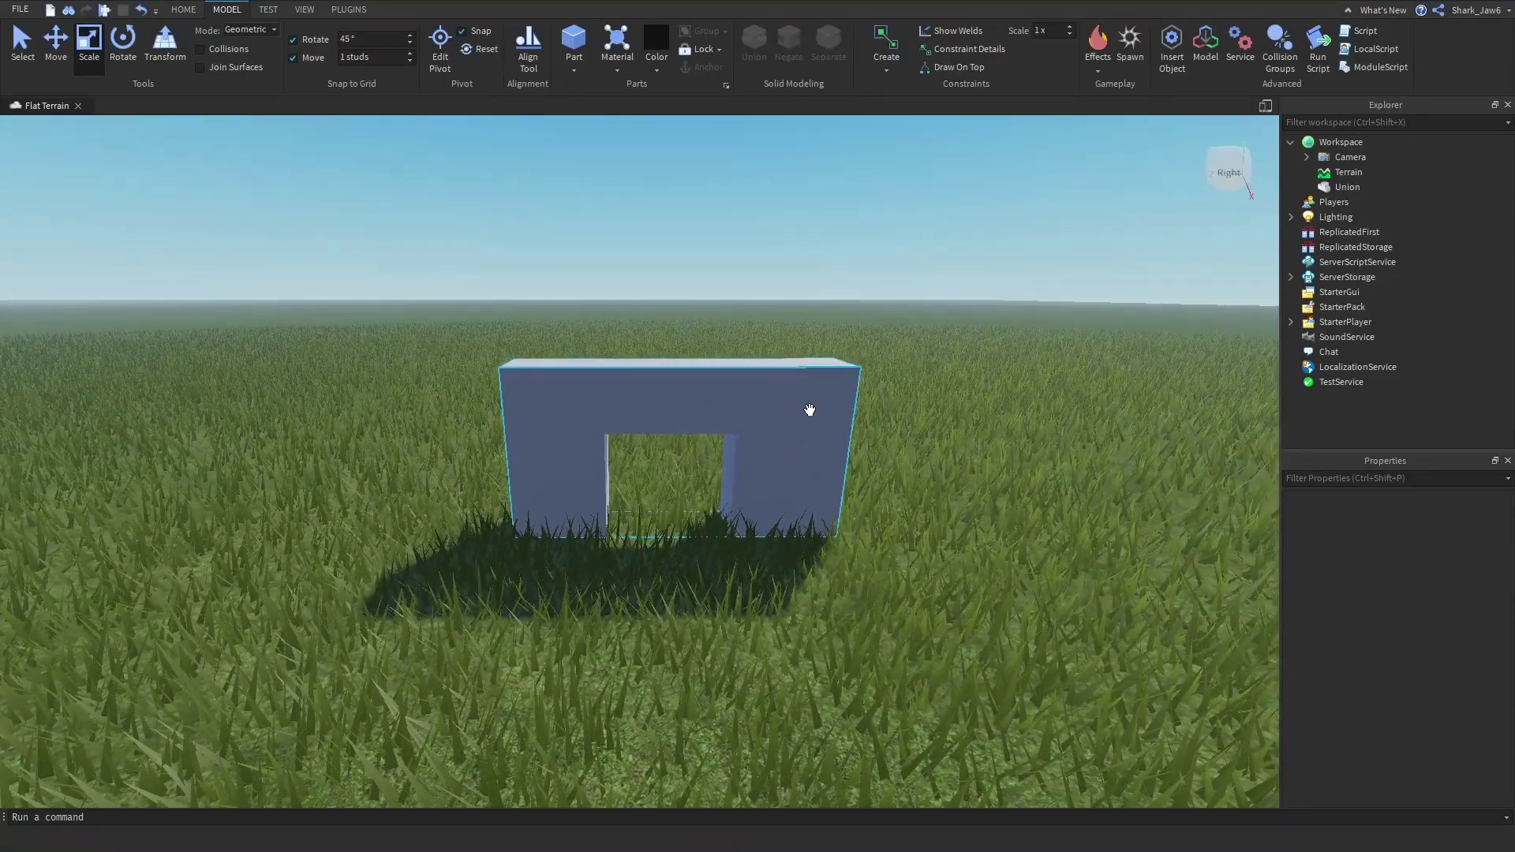
pyautogui.scroll(4, 814, 415)
pyautogui.scroll(-3, 812, 412)
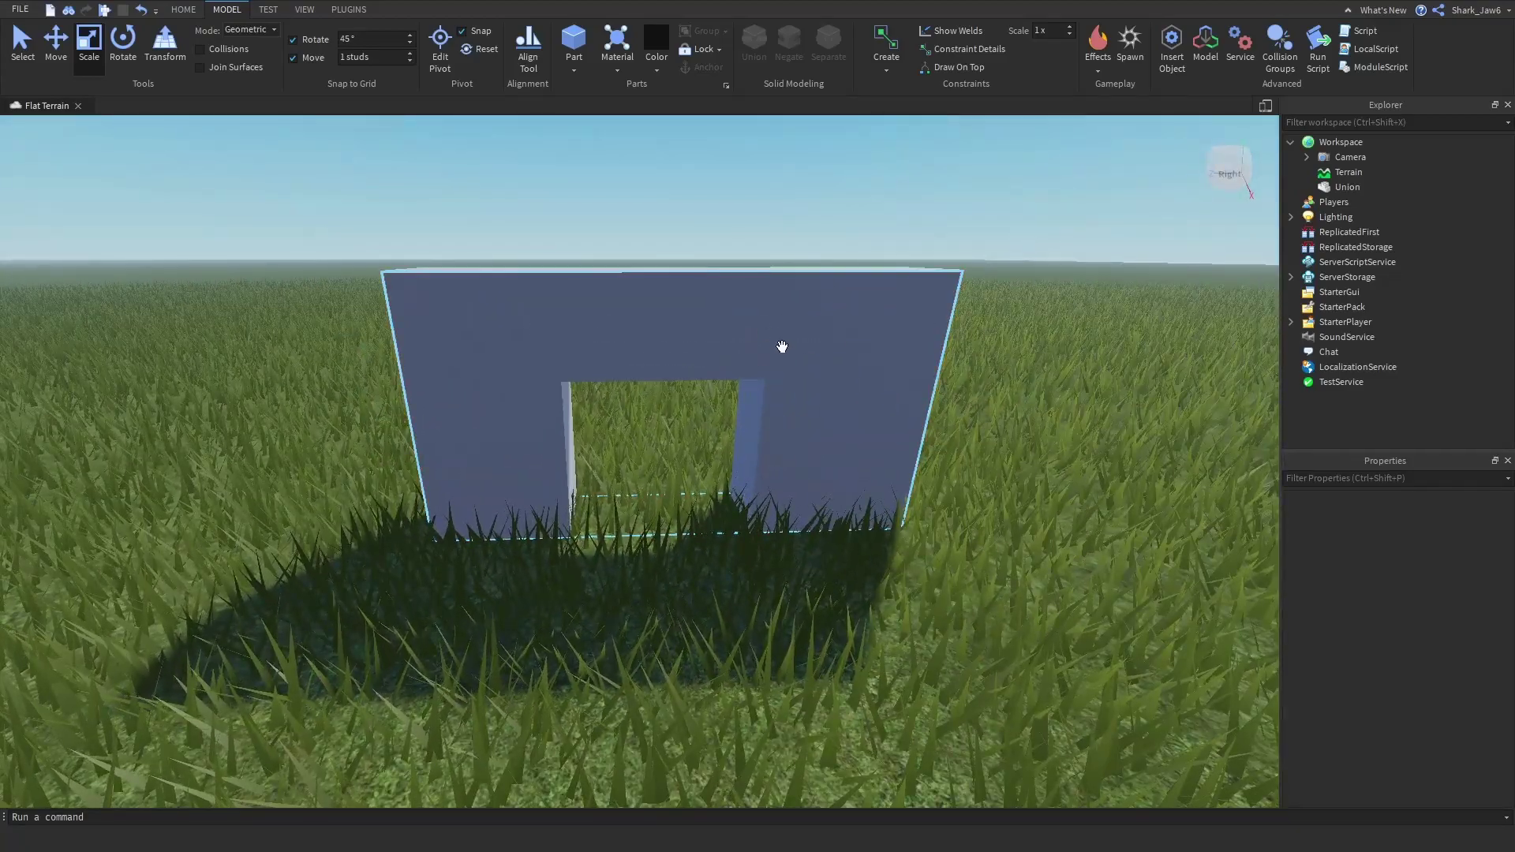
# Separate the doorway union back into the wall and the negated block.
pyautogui.click(755, 382)
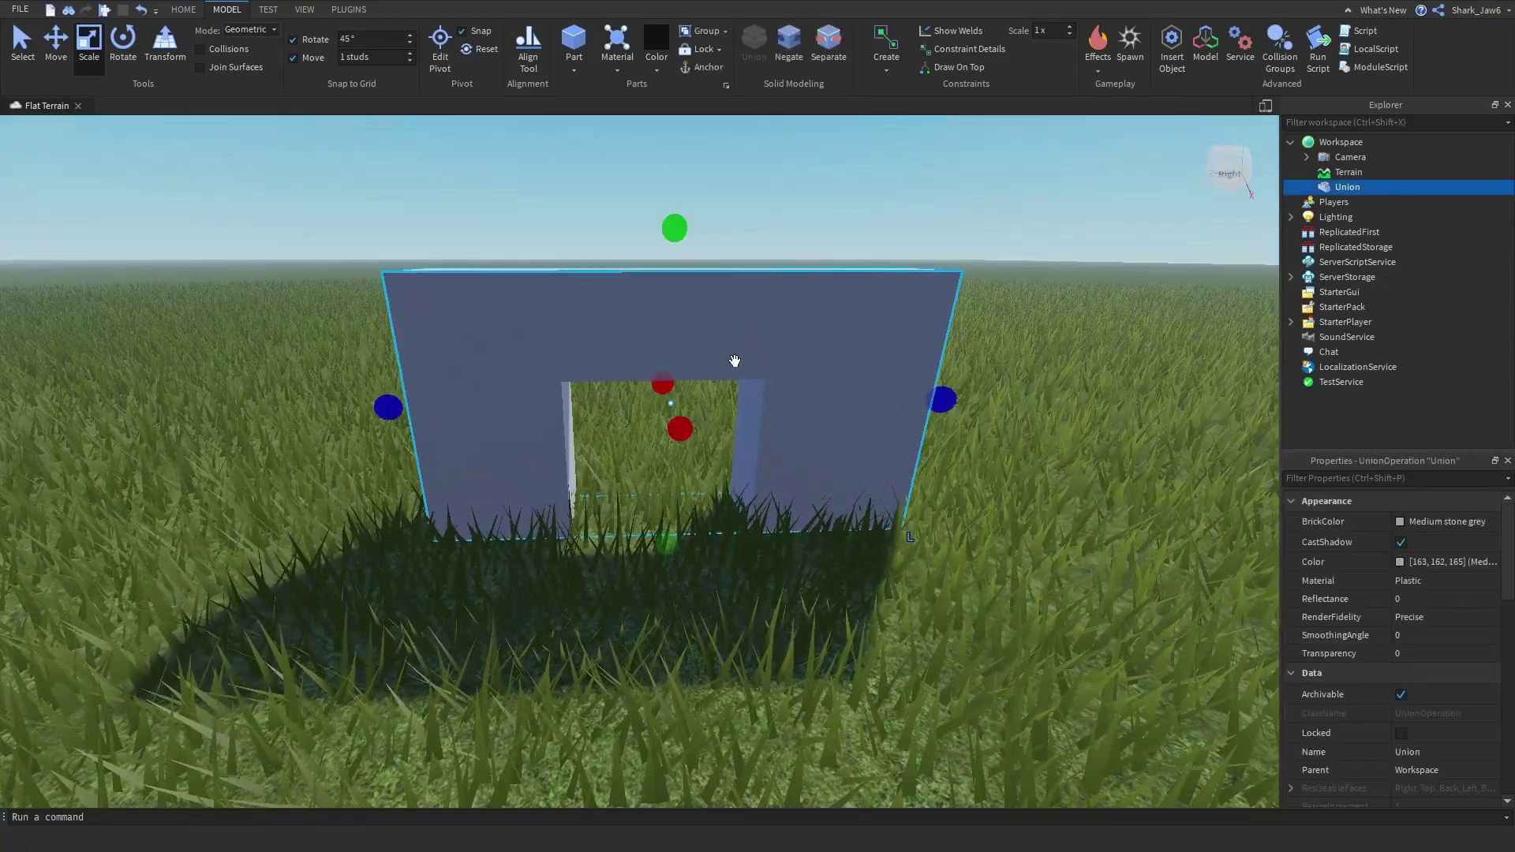
pyautogui.click(827, 46)
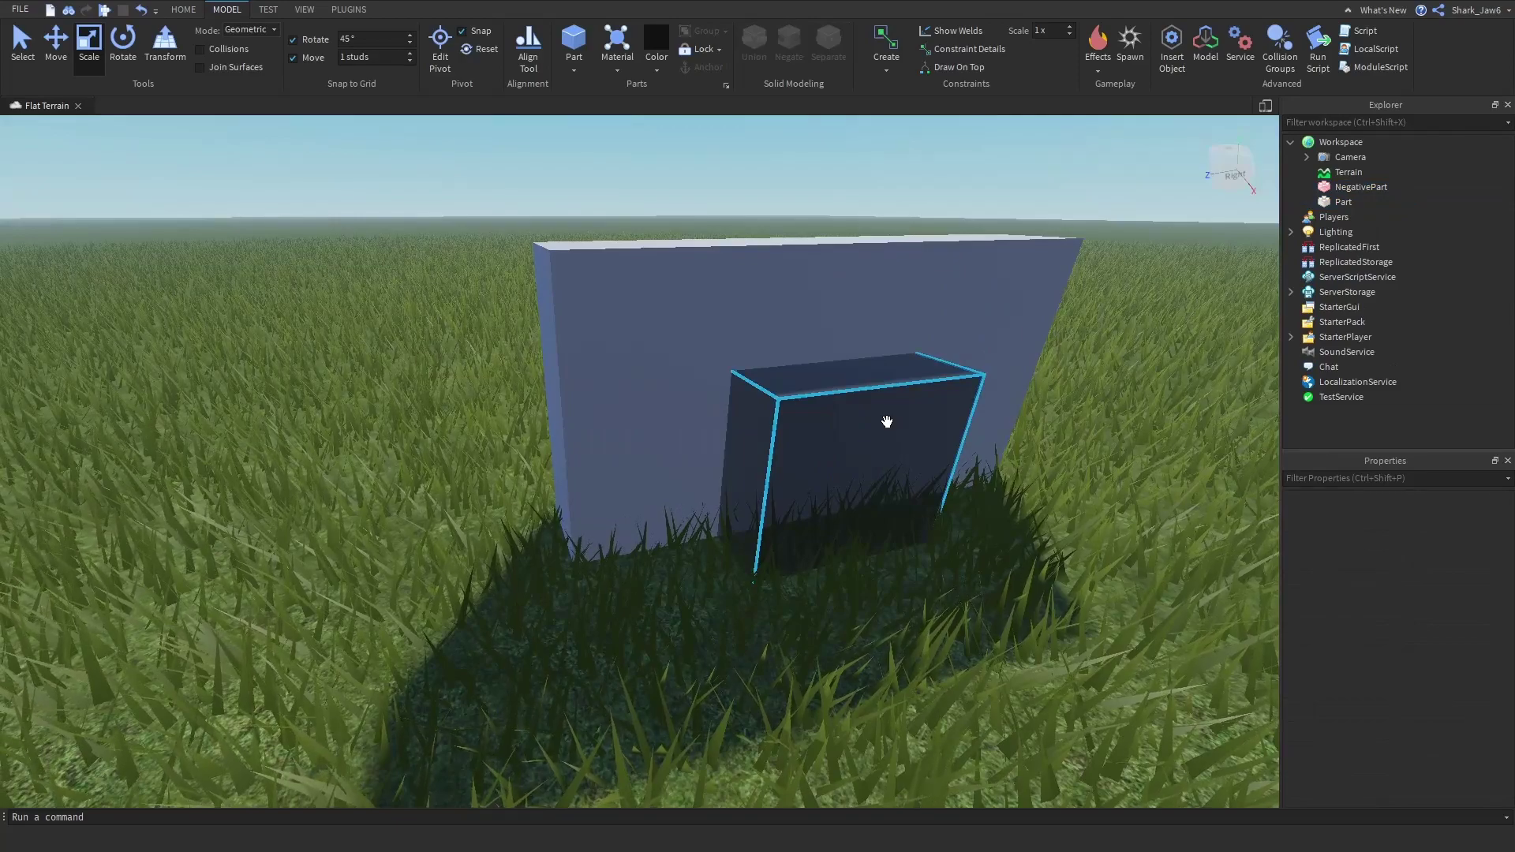
pyautogui.moveTo(882, 422); pyautogui.dragTo(731, 447, button='middle')
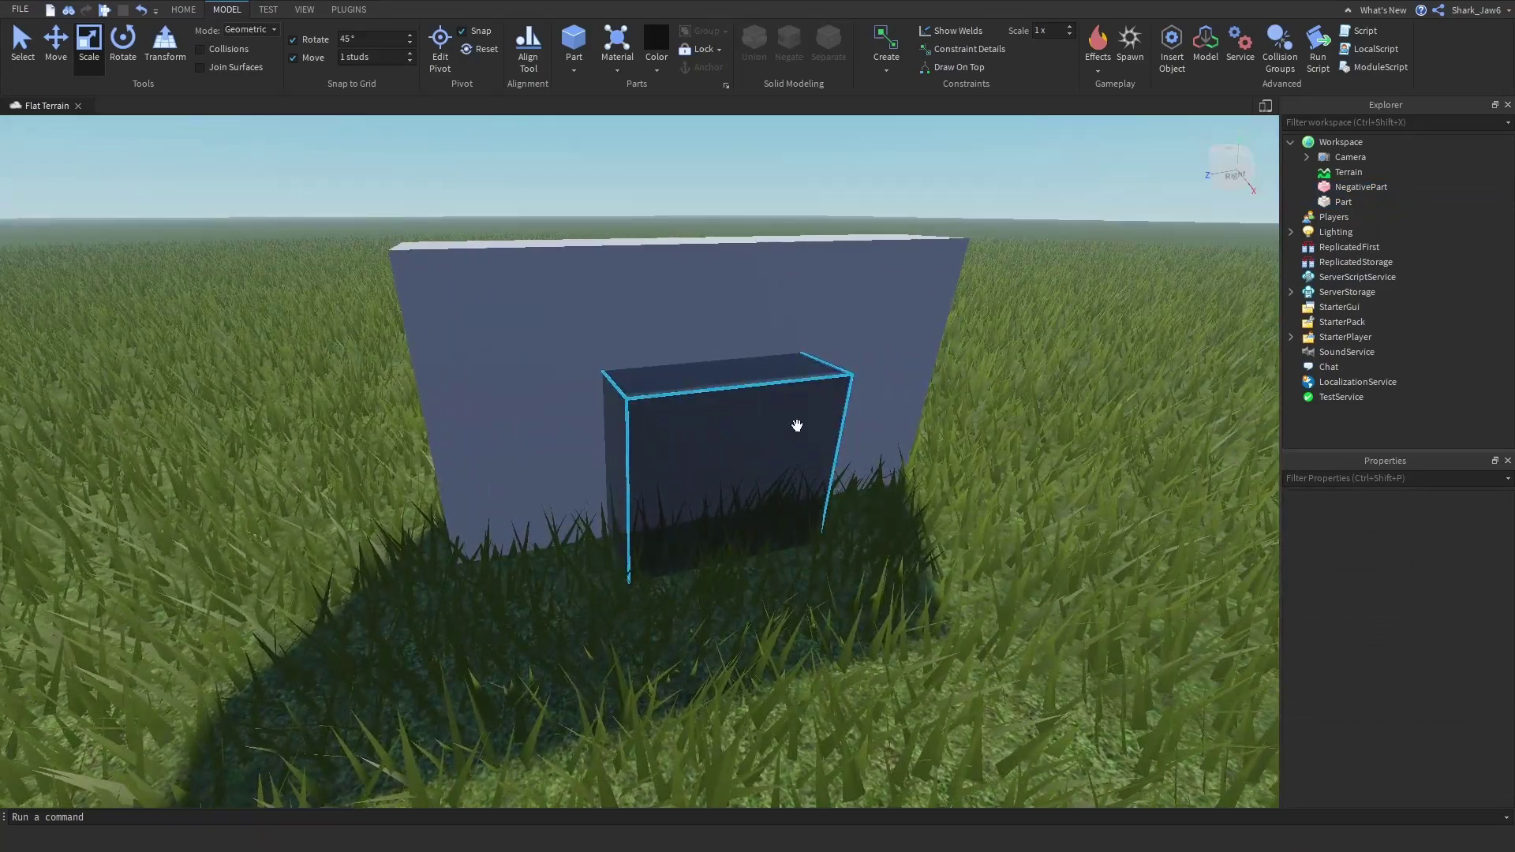
pyautogui.moveTo(714, 469); pyautogui.dragTo(769, 282, button='middle')
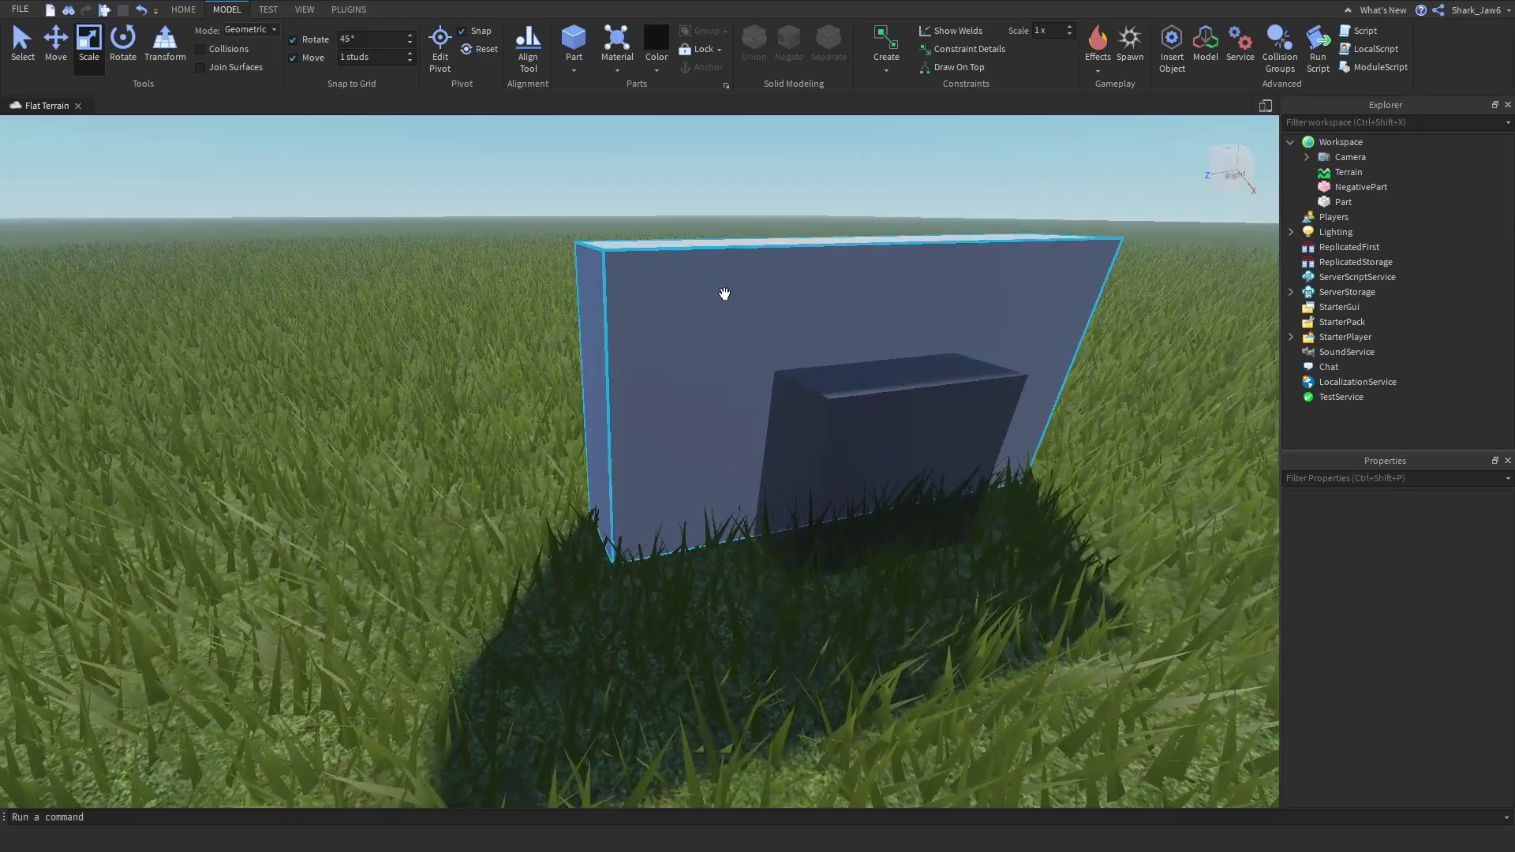
# Delete the negated block, keeping only the solid wall.
pyautogui.moveTo(724, 294); pyautogui.dragTo(830, 377, button='right')
pyautogui.scroll(-3, 832, 378)
pyautogui.press('Delete')
# Duplicate the wall and move the copy along its thickness direction to leave a narrow gap between both.
pyautogui.click(687, 399)
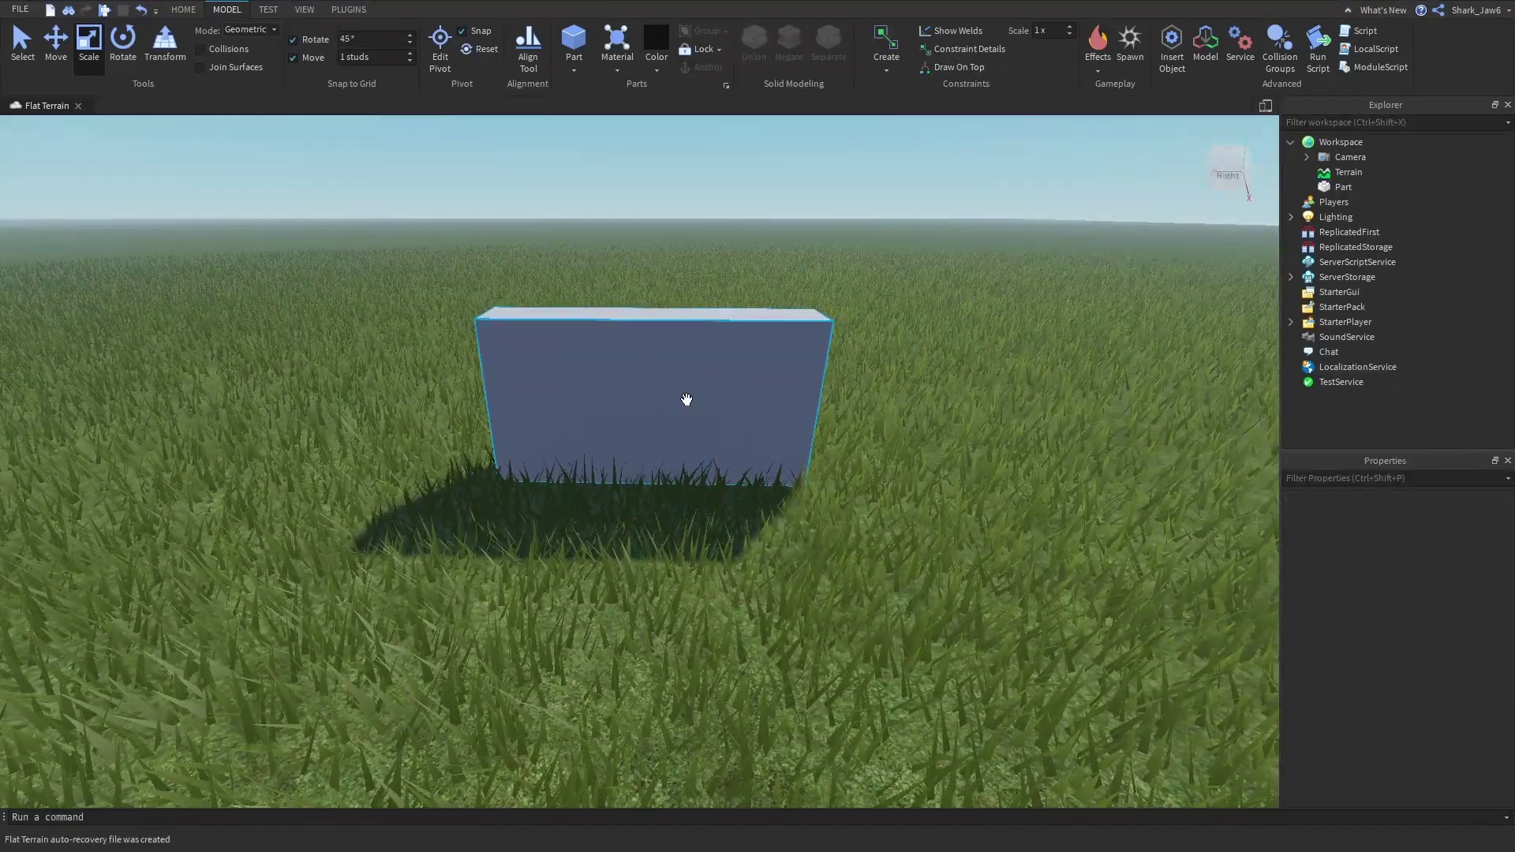
pyautogui.click(52, 48)
pyautogui.moveTo(405, 453); pyautogui.dragTo(406, 453, button='right')
pyautogui.hotkey('ctrl', 'd')
pyautogui.moveTo(691, 444); pyautogui.dragTo(823, 460)
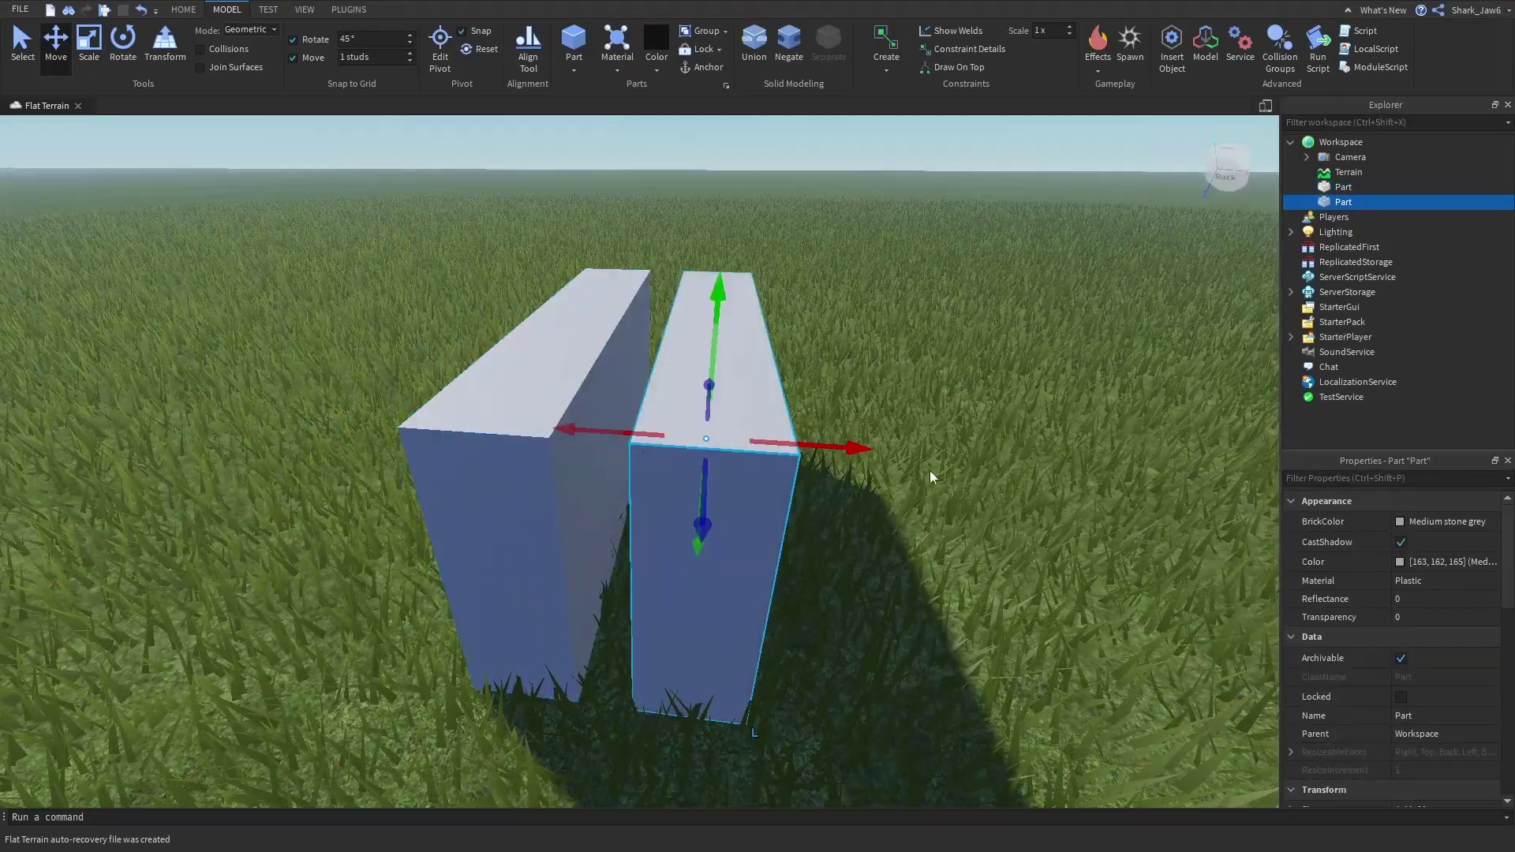
# Union the two parallel walls into a single object.
pyautogui.click(931, 477)
pyautogui.moveTo(932, 477); pyautogui.dragTo(925, 405, button='right')
pyautogui.press('w')
pyautogui.press('d')
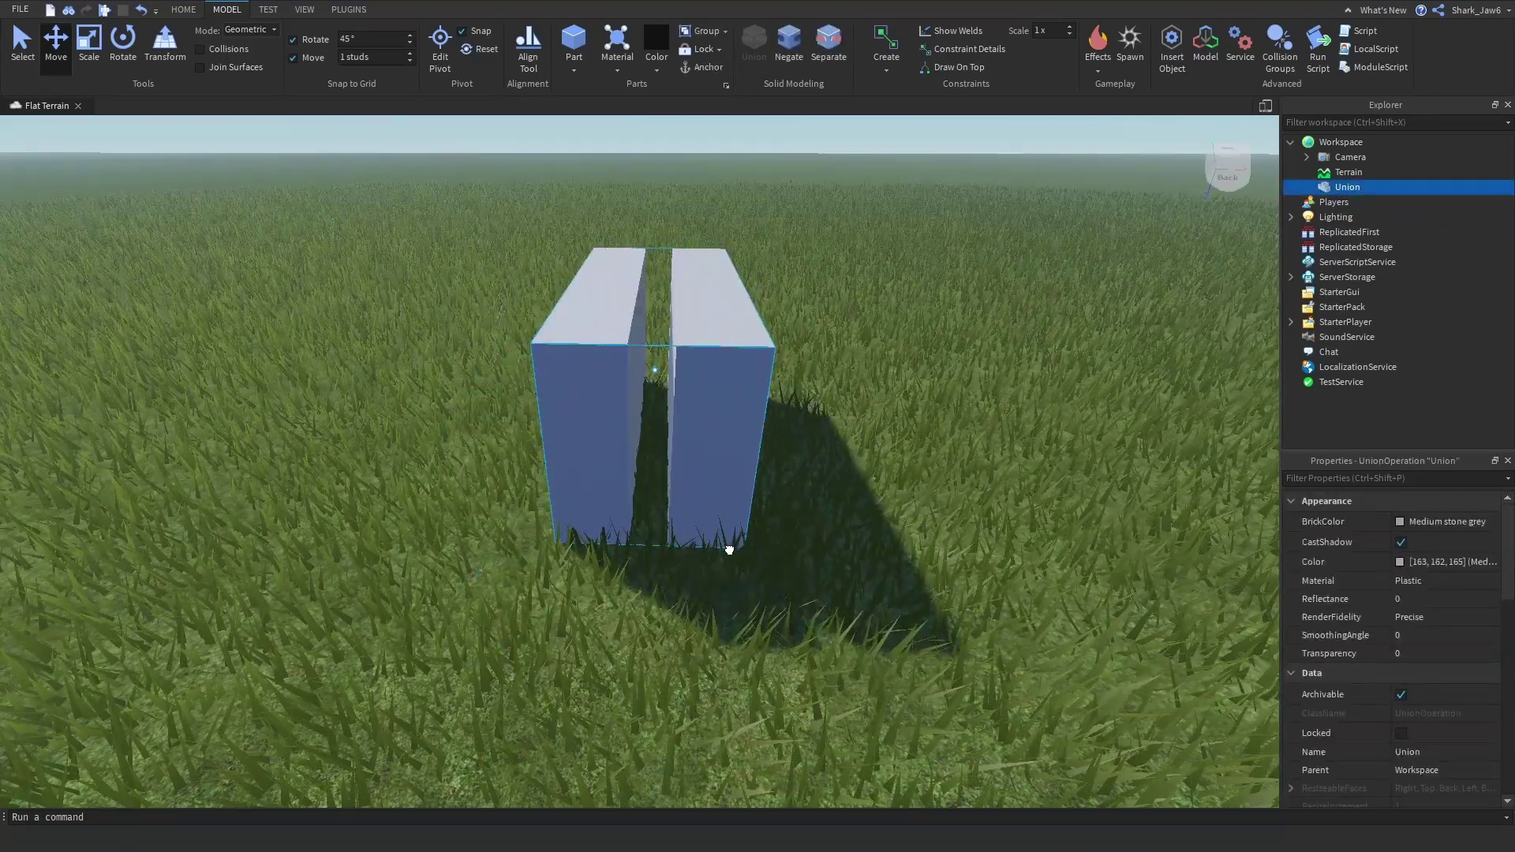
# Split the united walls back into two individual parts.
pyautogui.press('w')
pyautogui.moveTo(872, 541); pyautogui.dragTo(875, 541, button='right')
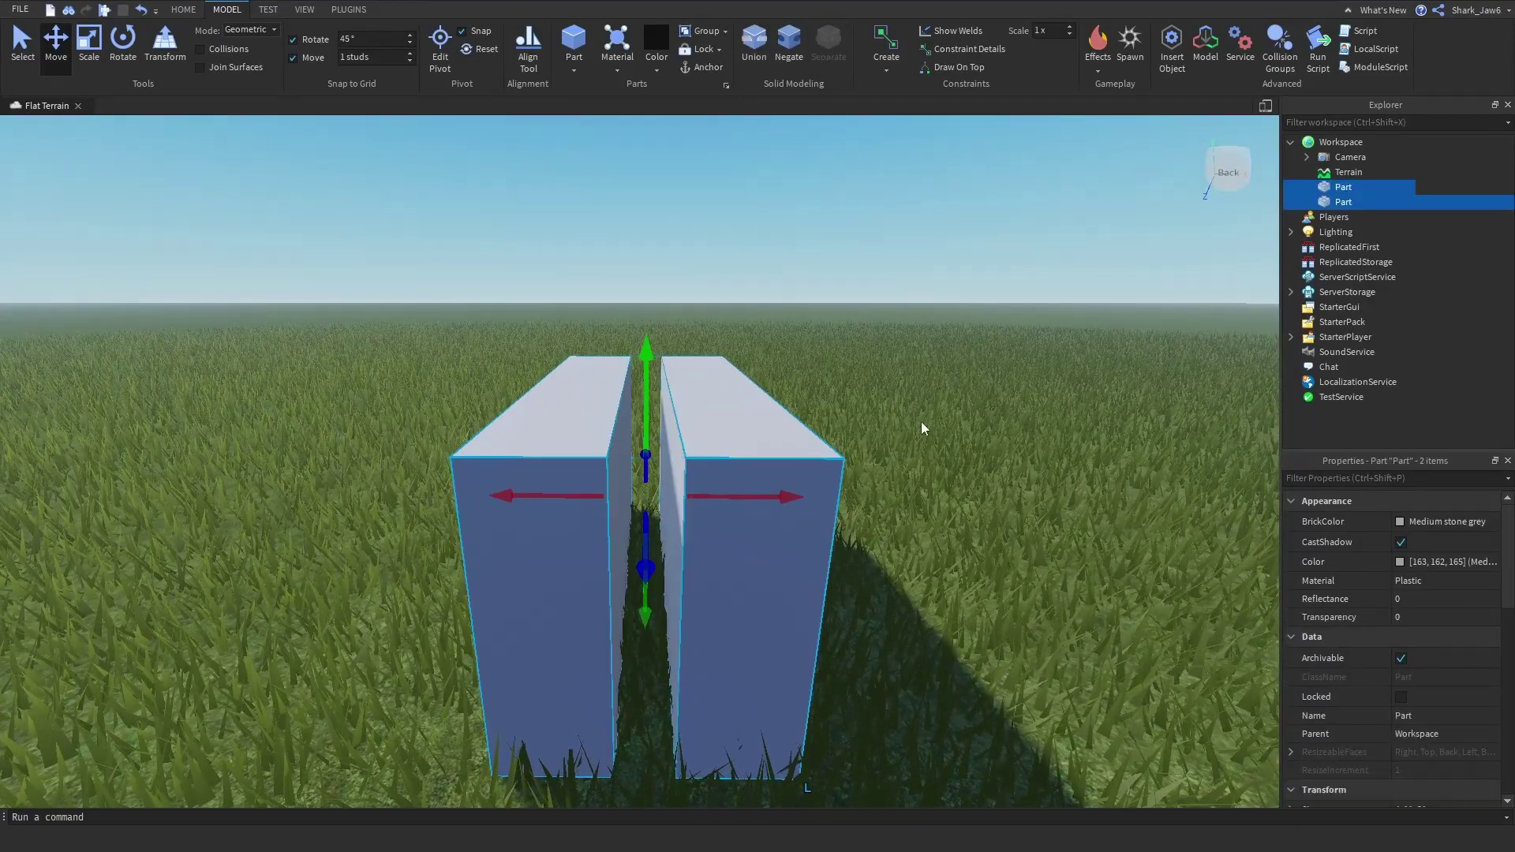
pyautogui.click(757, 456)
pyautogui.scroll(-5, 853, 623)
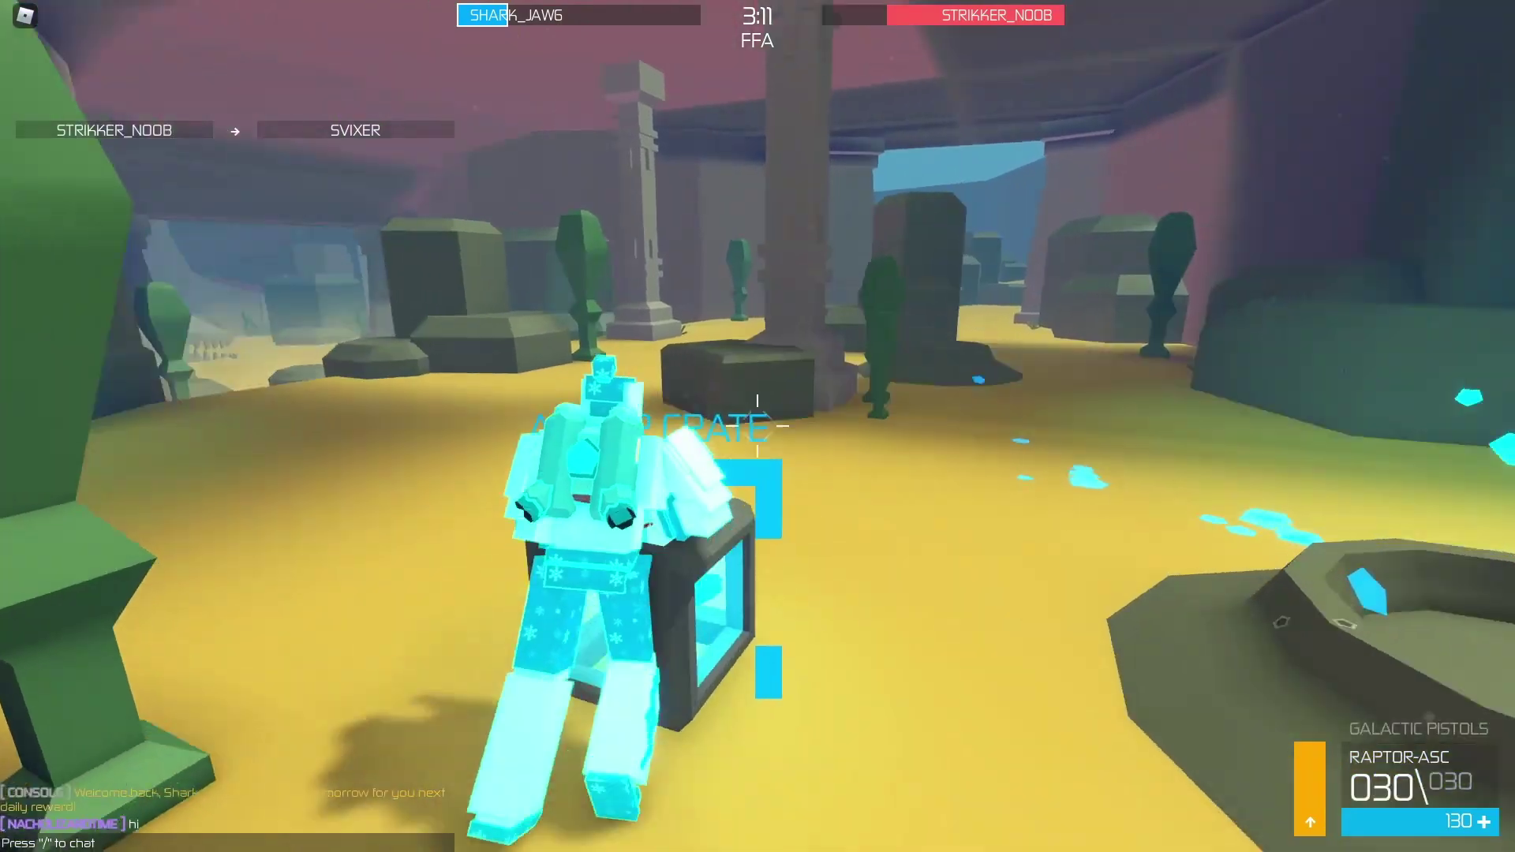
pyautogui.press('space')
pyautogui.press('w')
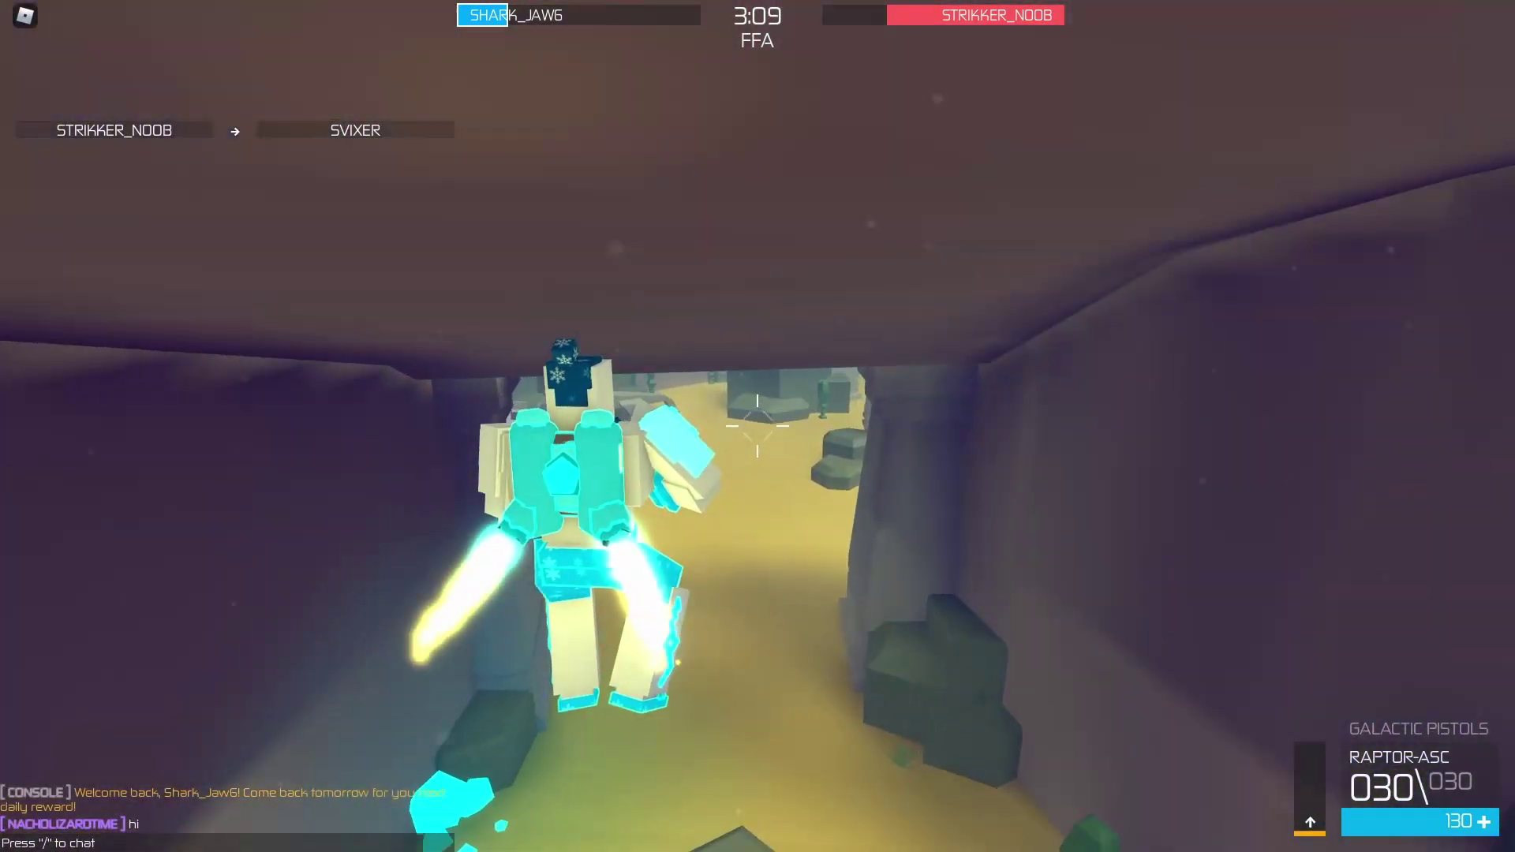
pyautogui.press('w')
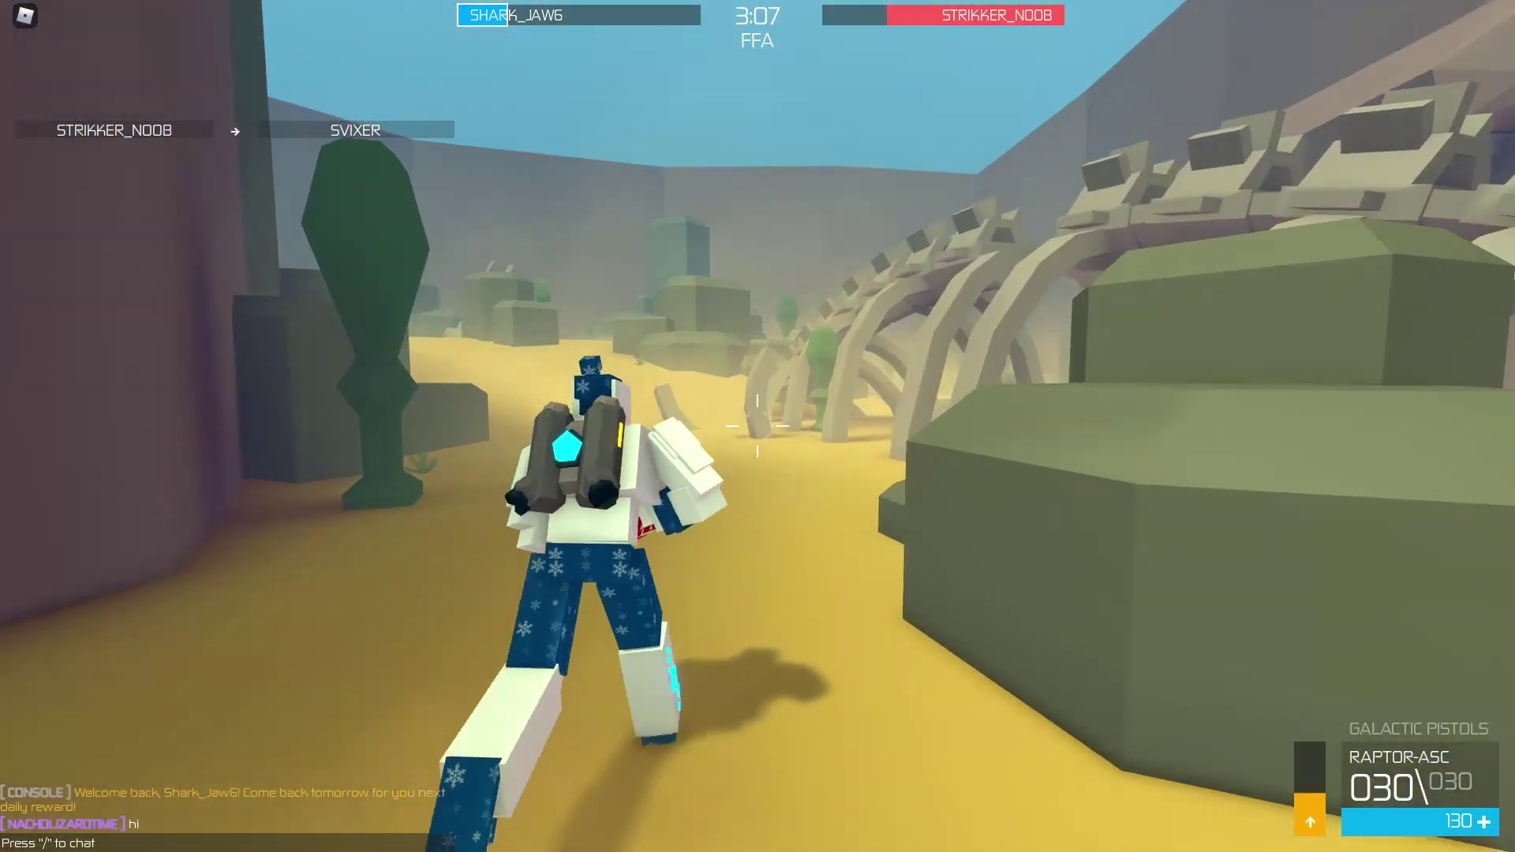
pyautogui.press('w')
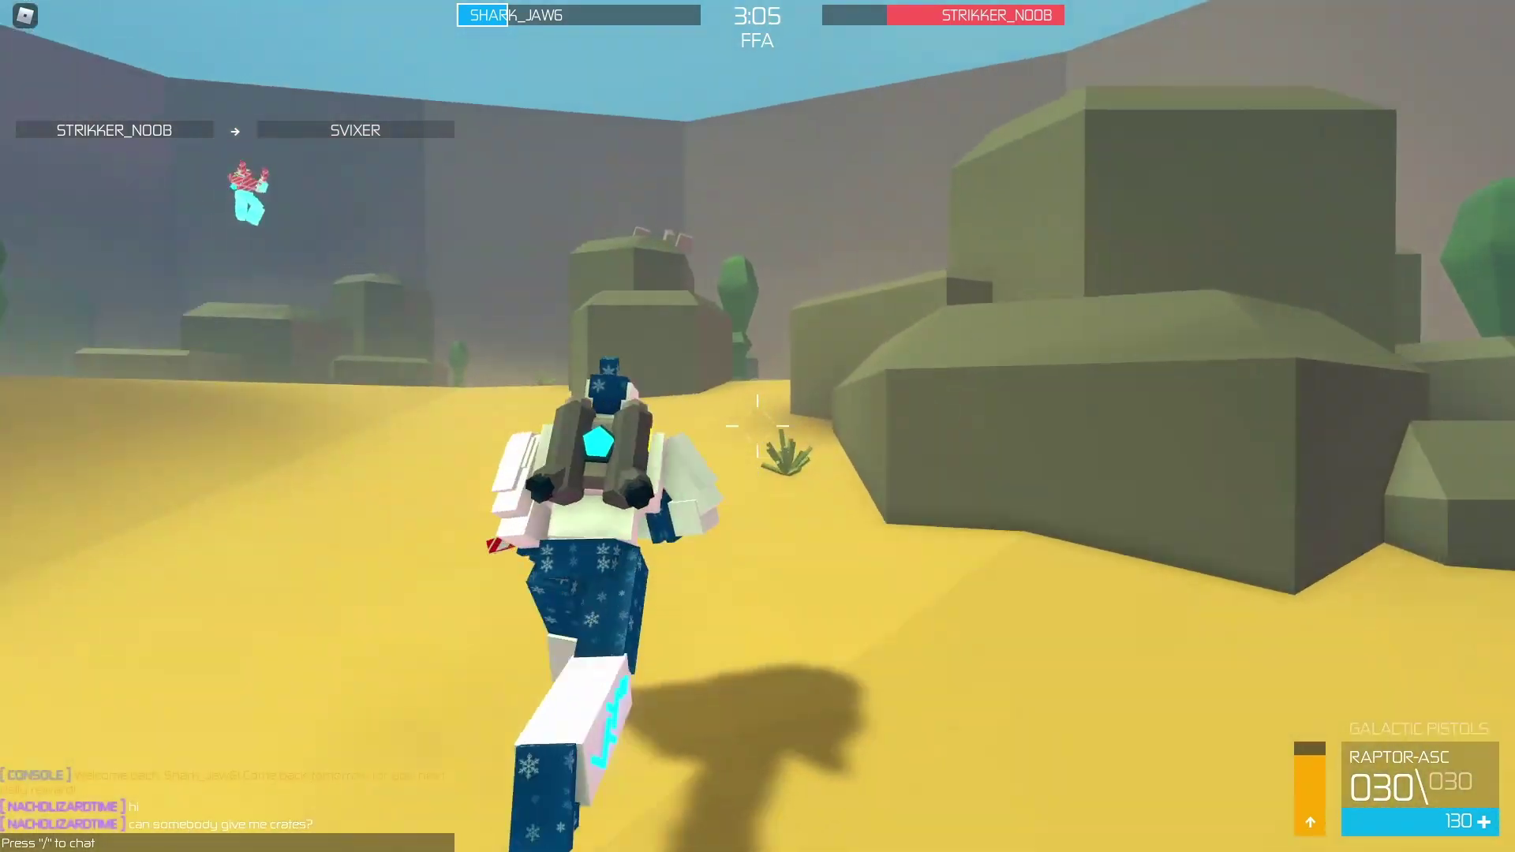
pyautogui.click(758, 426)
pyautogui.click(757, 426)
pyautogui.press('w')
pyautogui.click(757, 426)
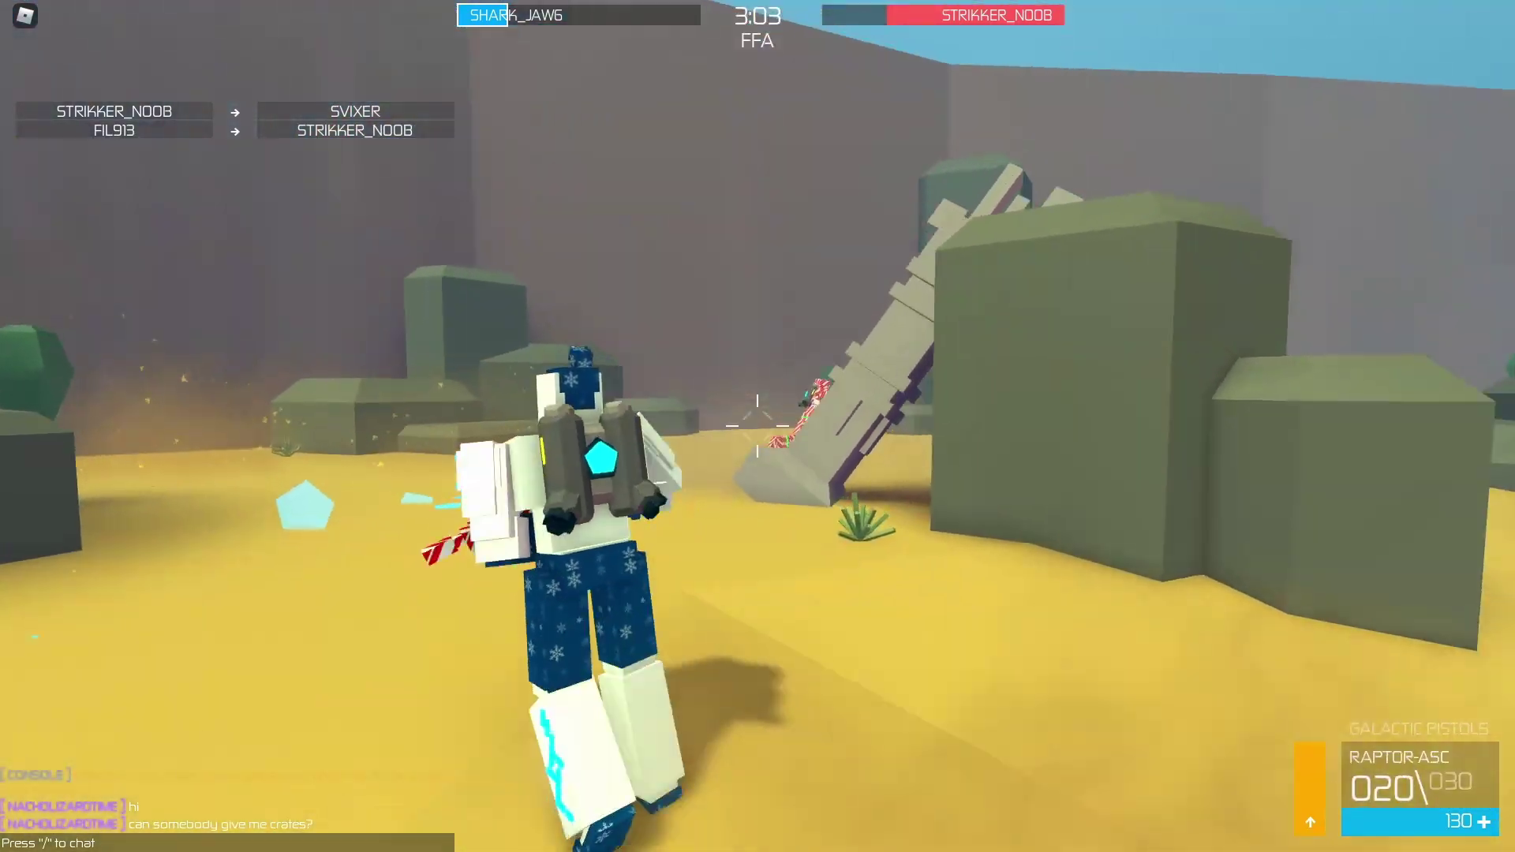